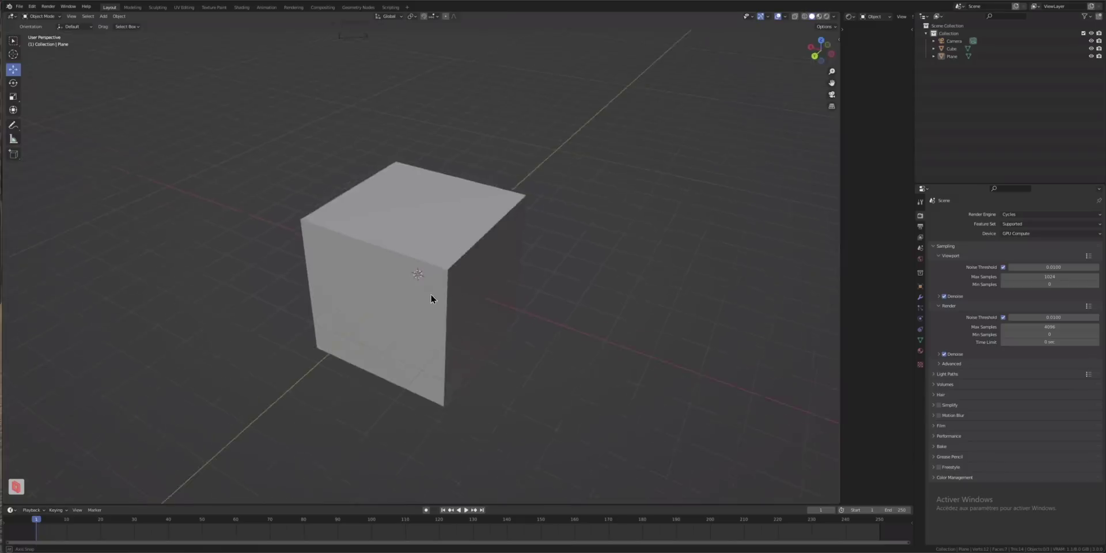
- Examine the finished glowing volumetric sphere in rendered view and the node network of its material
middle_click_drag(431, 295, 390, 295)
scroll(390, 297, "down", 6)
scroll(397, 275, "up", 6)
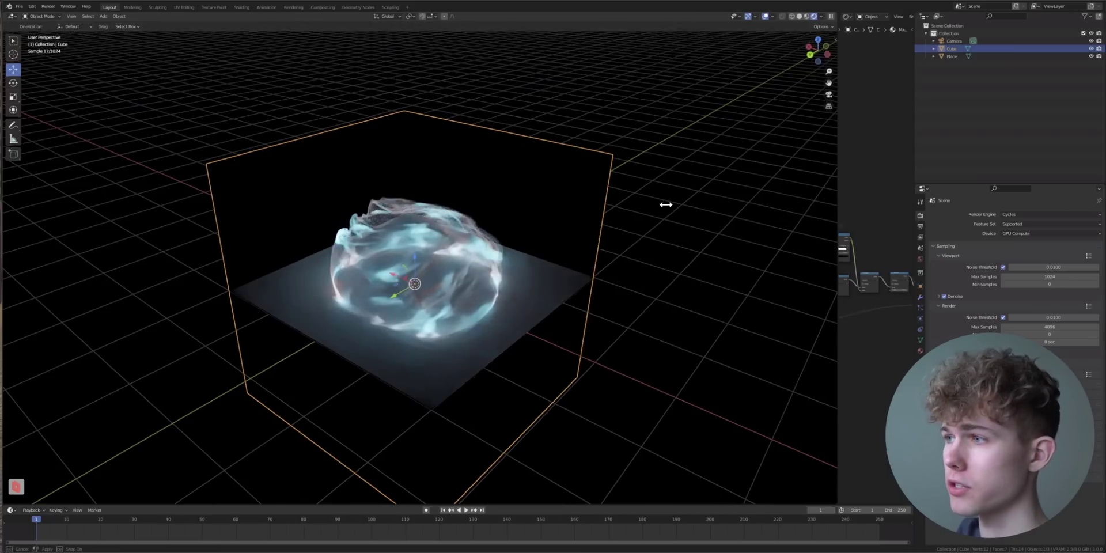
left_click_drag(666, 204, 493, 225)
scroll(573, 297, "down", 6)
middle_click_drag(572, 298, 709, 307)
scroll(668, 315, "down", 3)
scroll(667, 315, "up", 2)
scroll(624, 254, "up", 10)
middle_click_drag(892, 324, 565, 280)
left_click_drag(819, 214, 864, 214)
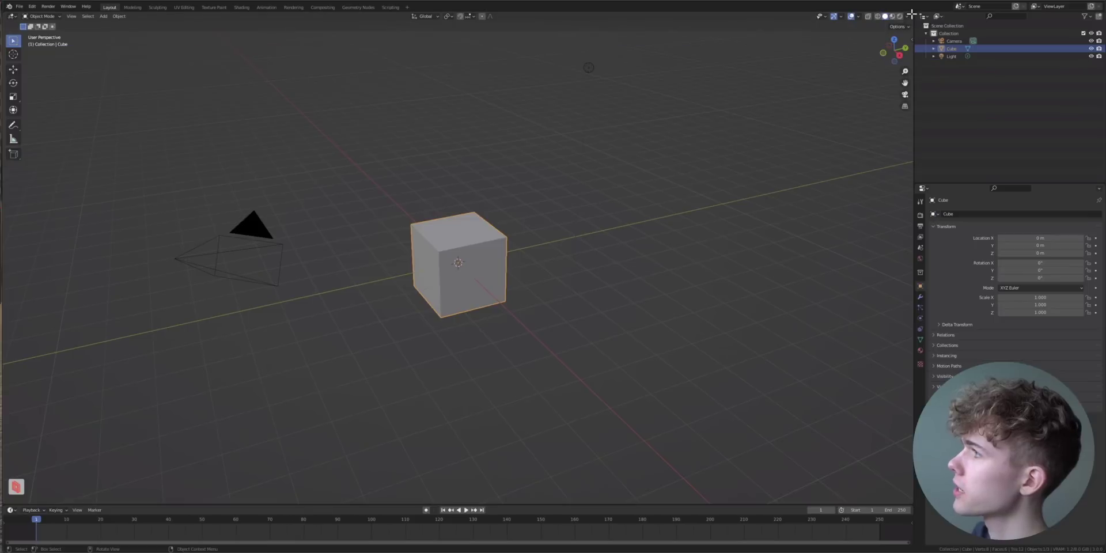
- Split the 3D viewport in two, turn the new area into a Shader Editor and hide its sidebar
left_click_drag(912, 12, 450, 58)
scroll(207, 260, "up", 2)
left_click(464, 19)
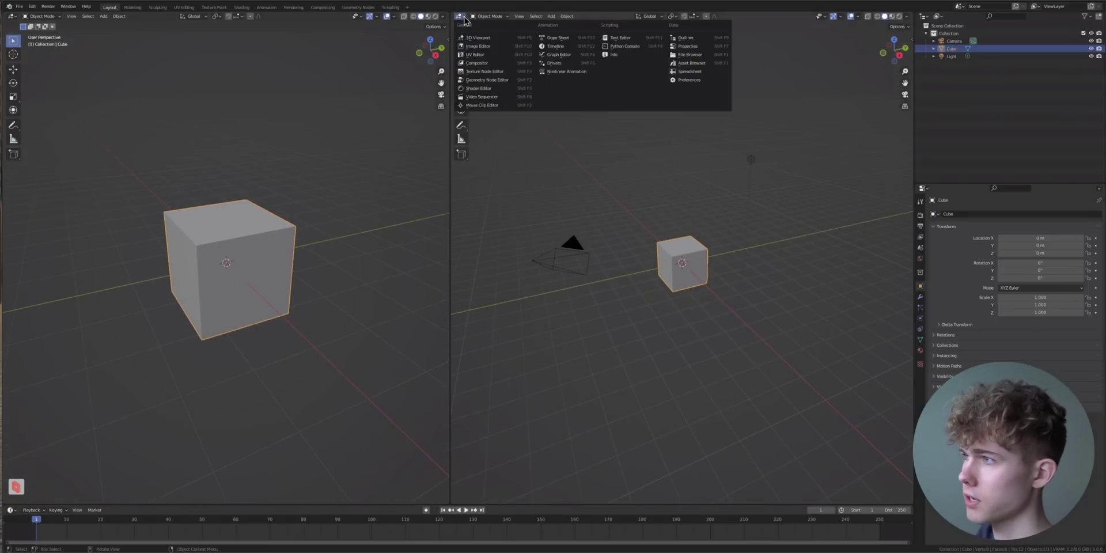
left_click(490, 92)
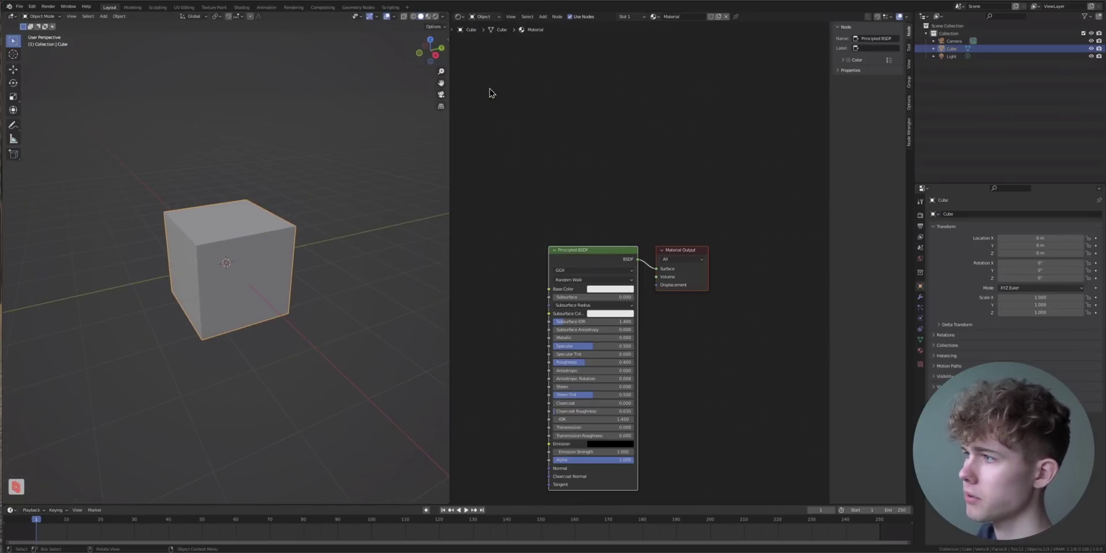
scroll(569, 266, "up", 3)
key("n")
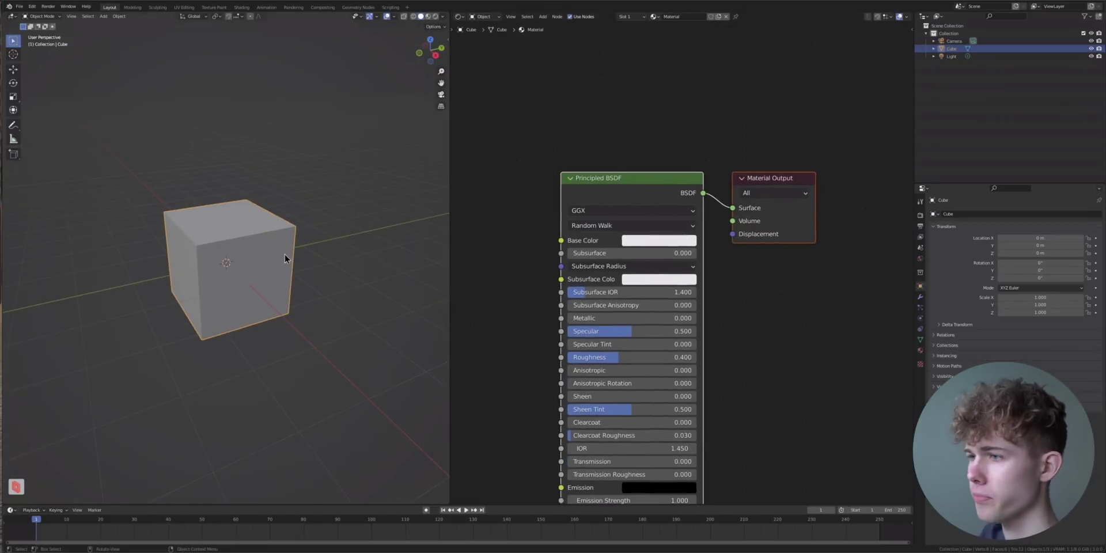
- Add a Texture Coordinate node to the cube's material and preview its output on the cube
middle_click_drag(285, 253, 283, 282)
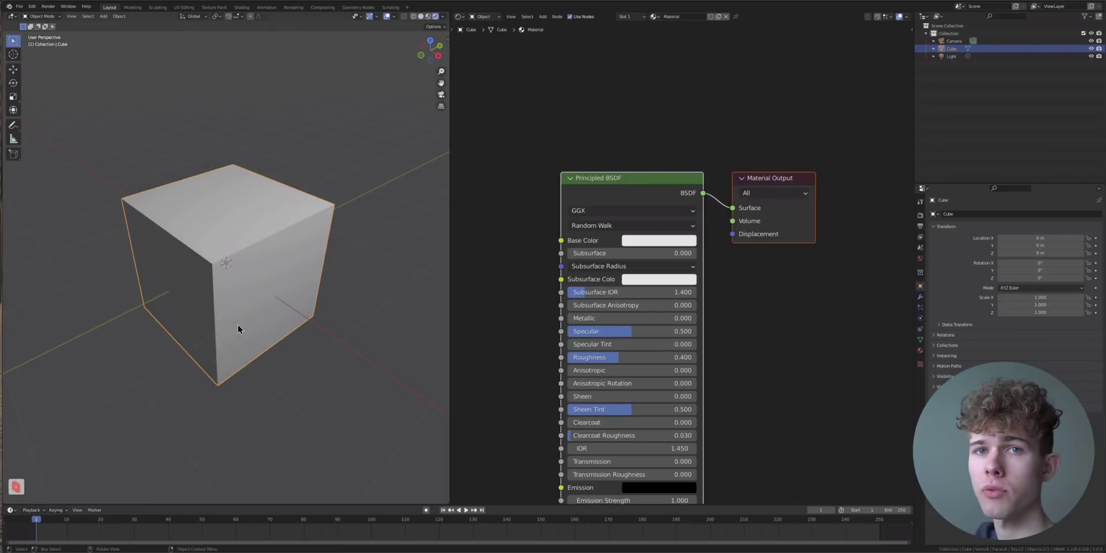
scroll(486, 265, "down", 2)
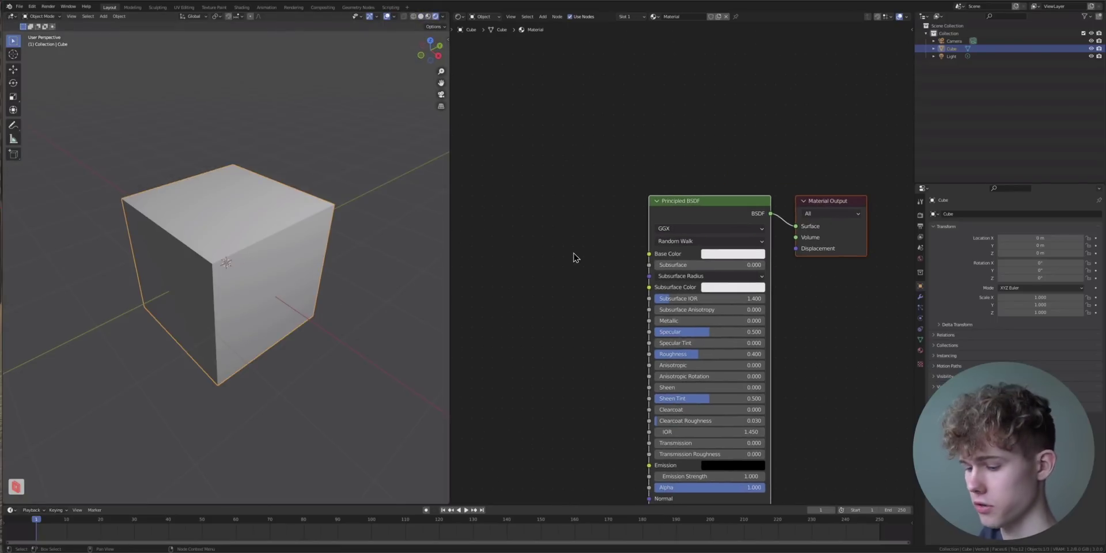
key("shift+a")
left_click(534, 186)
type("texture")
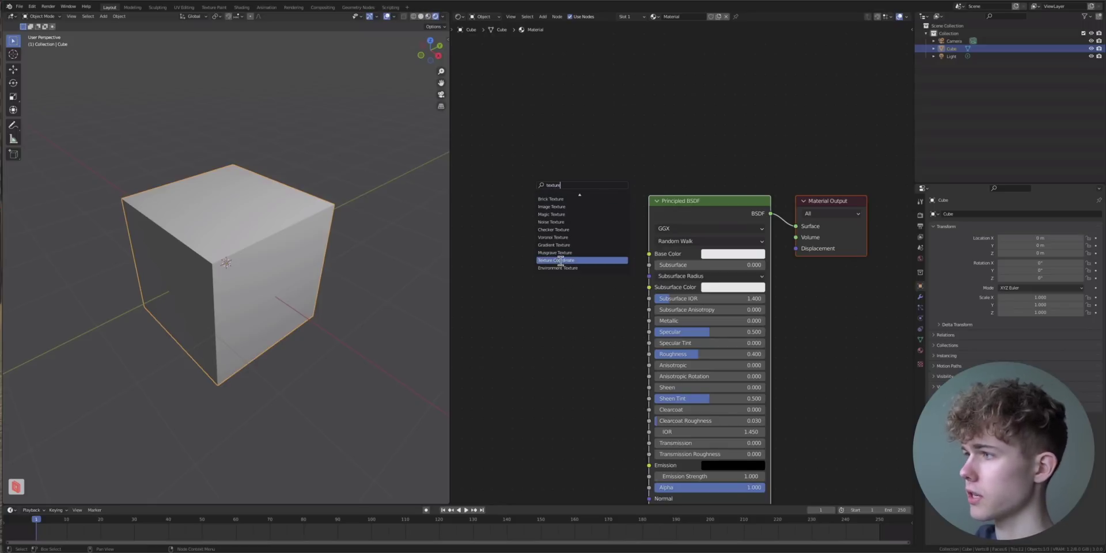
left_click(555, 261)
left_click(526, 223, "ctrl+shift")
left_click(526, 223, "ctrl+shift")
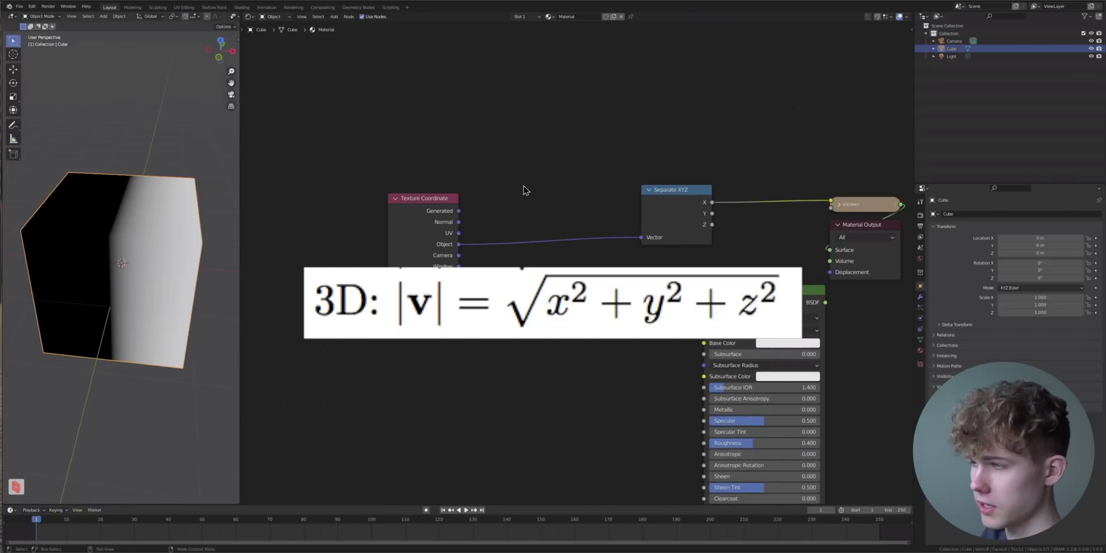
- Insert a Vector Math node after the Texture Coordinate's Object output and remove the Separate XYZ node while keeping the link
key("shift+a")
left_click(526, 184)
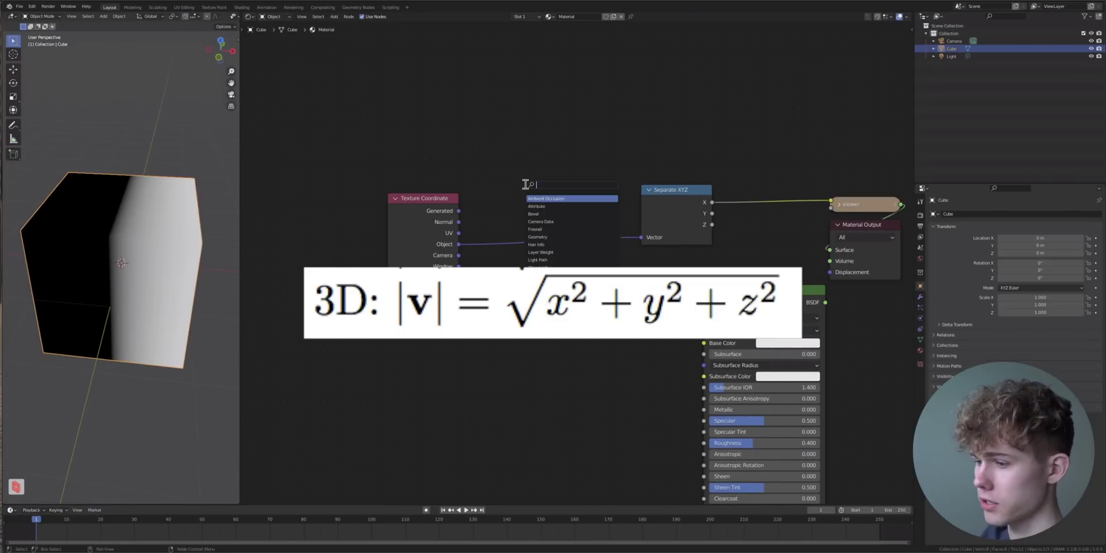
type("ve")
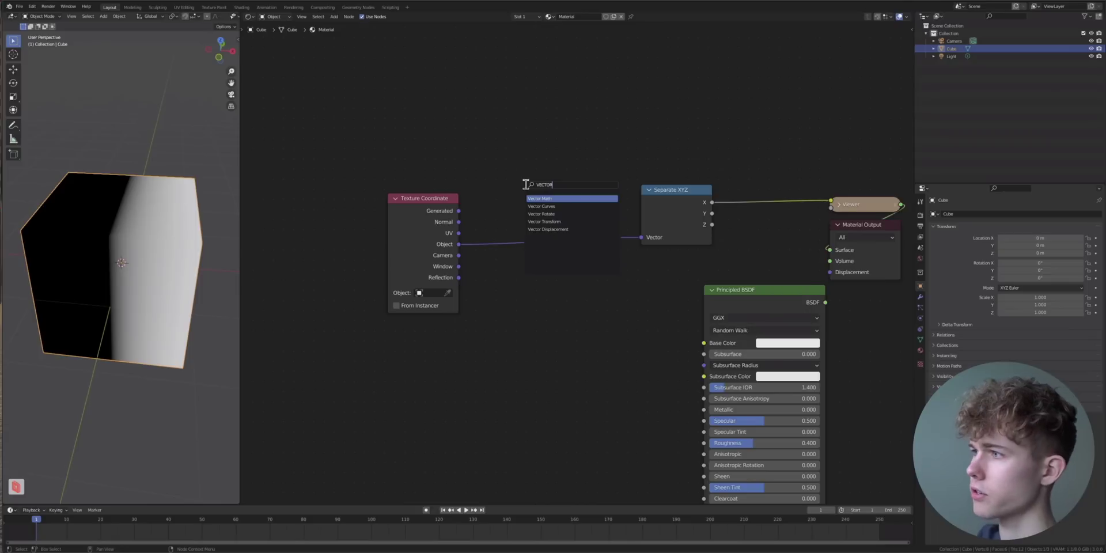
key("Return")
left_click(530, 221)
left_click(659, 209)
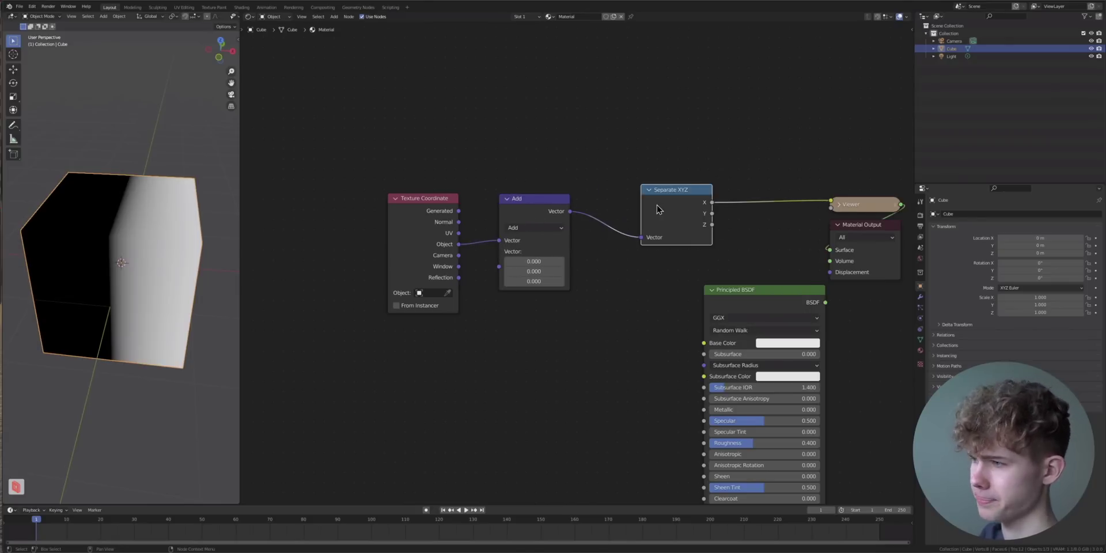
key("ctrl+x")
- Set the Vector Math operation to Length and preview its value on the cube
scroll(408, 209, "up", 2)
left_click(537, 228)
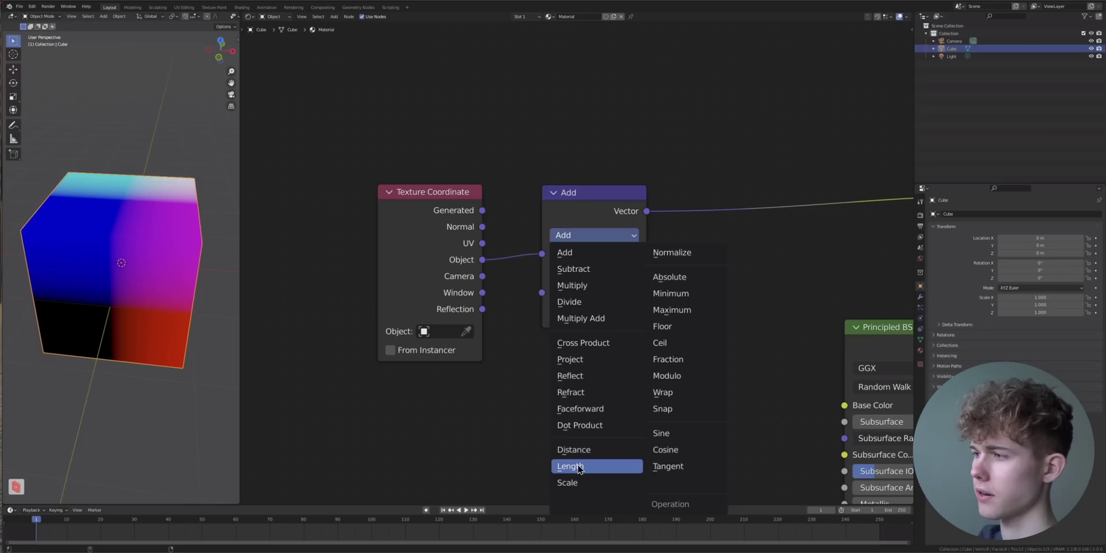
left_click(581, 468)
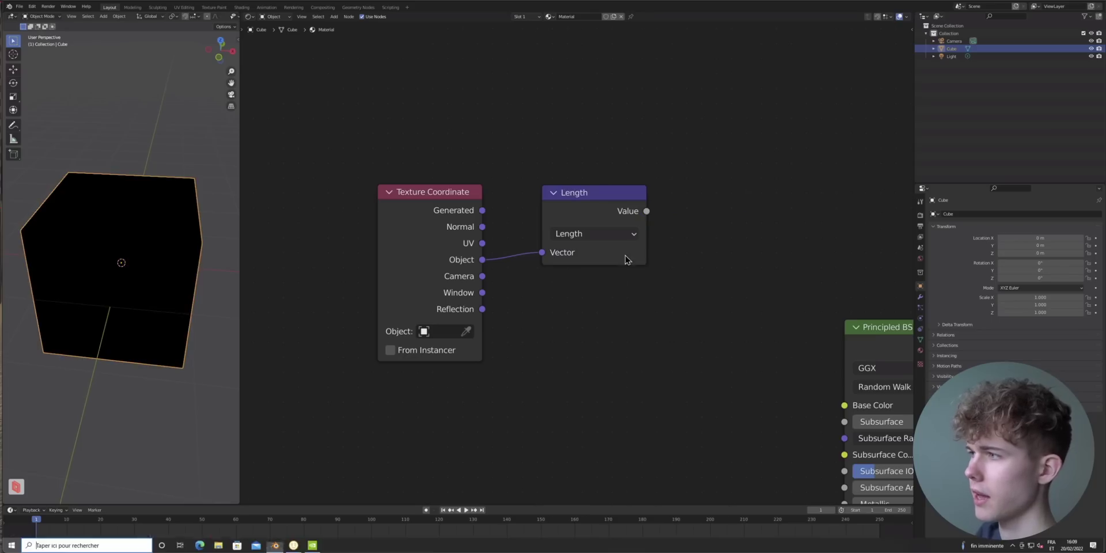
key("super")
key("Escape")
left_click(597, 215, "ctrl+shift")
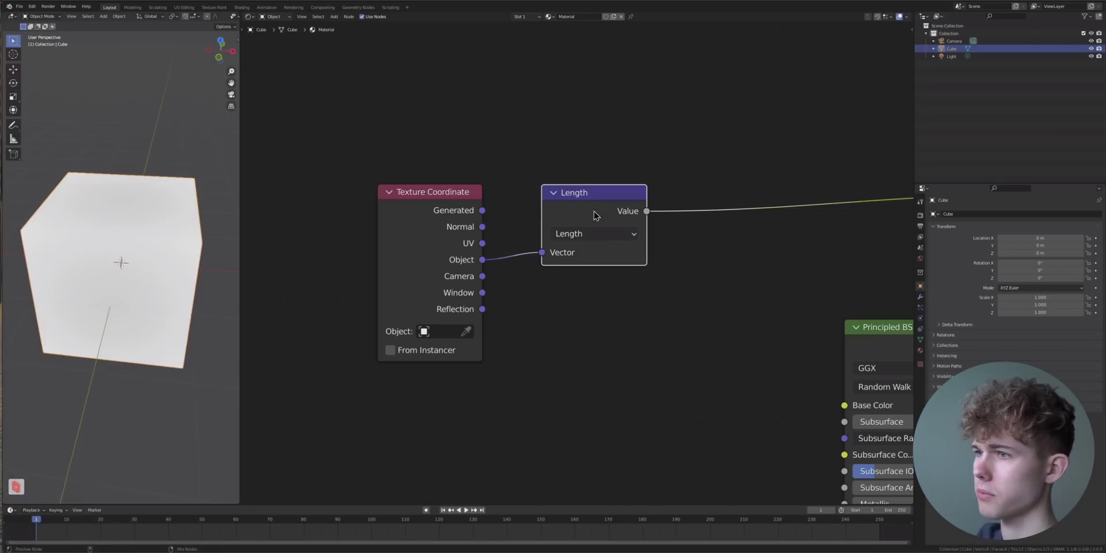
scroll(575, 284, "down", 2)
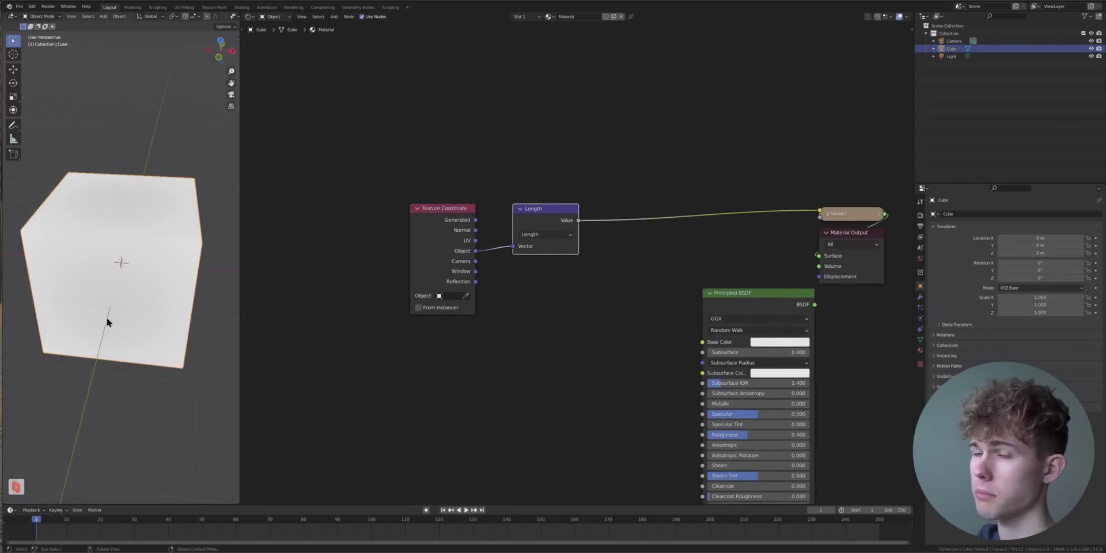
- Insert a ColorRamp between the Length node and the Viewer, with its black stop at position 0.914
key("shift+a")
type("COLOR")
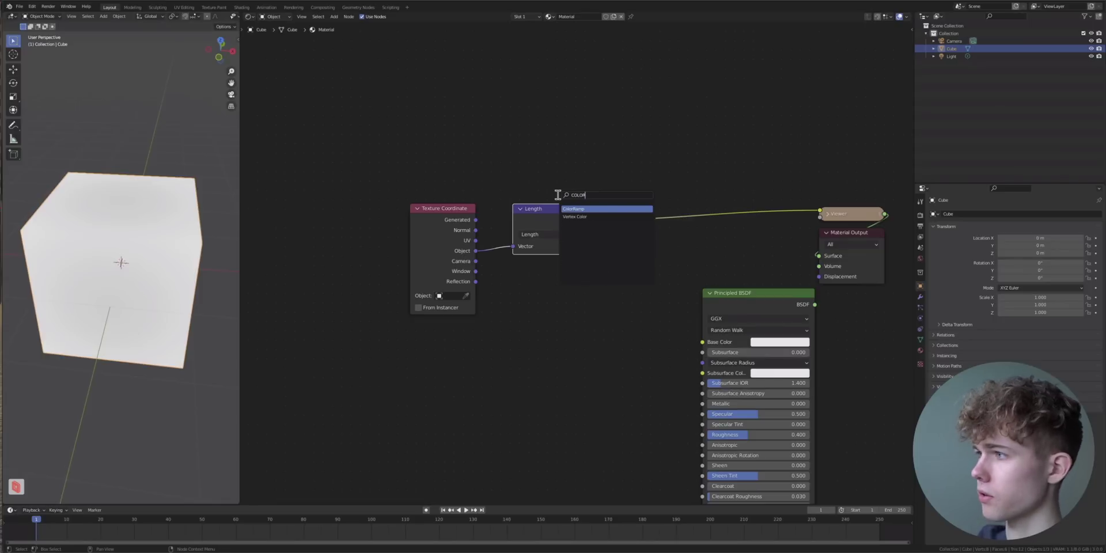
left_click(590, 208)
left_click(692, 257)
left_click_drag(627, 254, 738, 236)
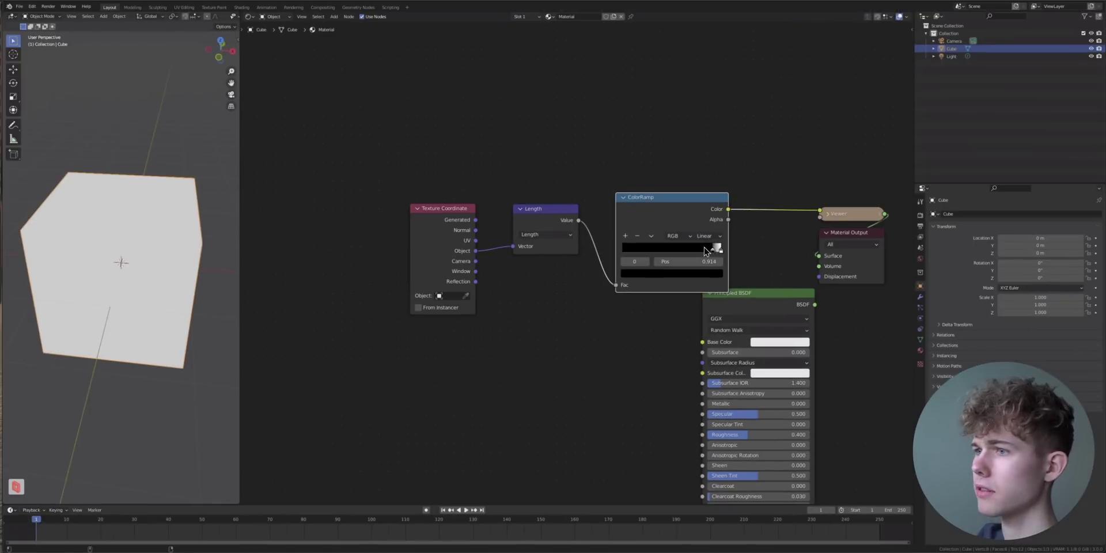
key("super")
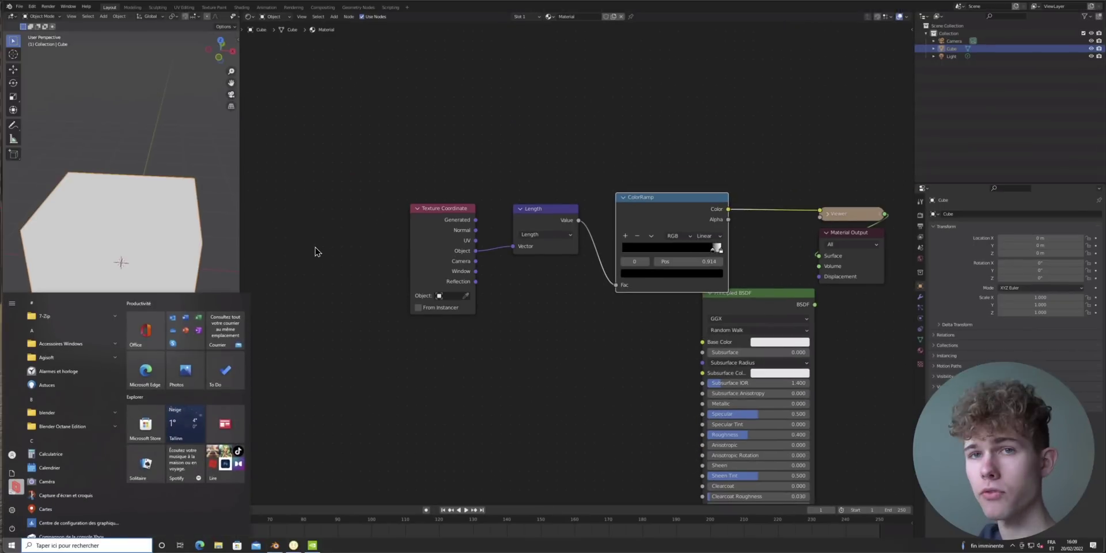
key("super")
- Try shrinking the cube's mesh in Edit Mode, along Z and uniformly, to check the spherical mask inside
key("Tab")
key("s")
key("z")
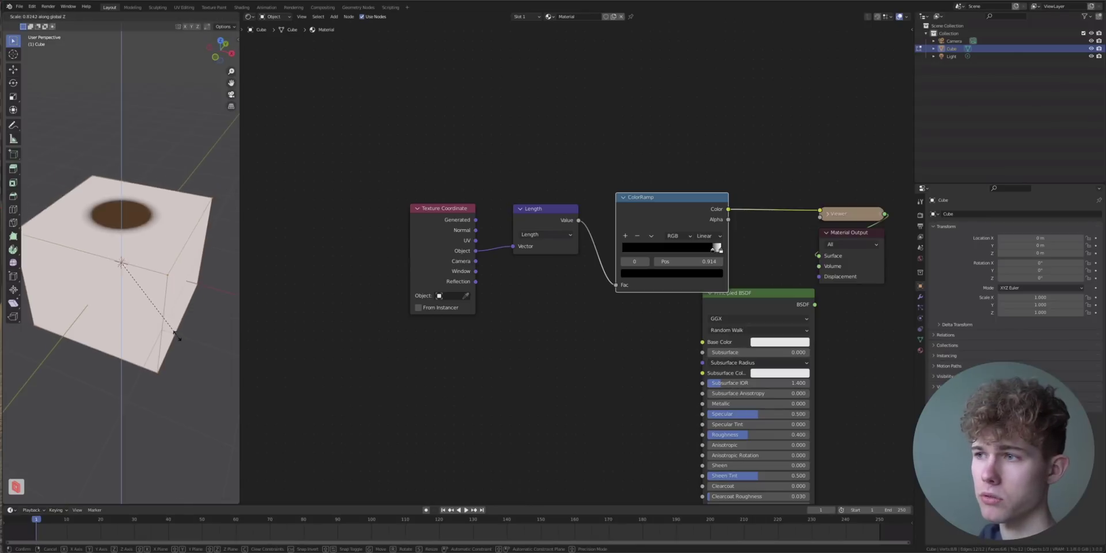
right_click(175, 336)
key("s")
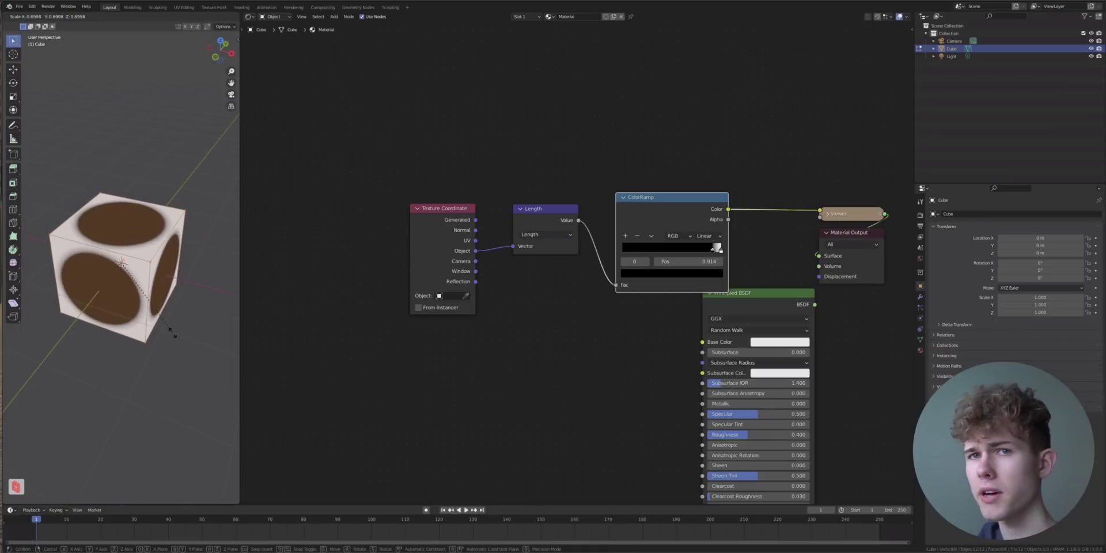
right_click(171, 326)
- Shift the Texture Coordinate, Length and ColorRamp nodes away from the output and delete the Principled BSDF
left_click_drag(468, 237, 365, 229)
left_click_drag(550, 223, 448, 229)
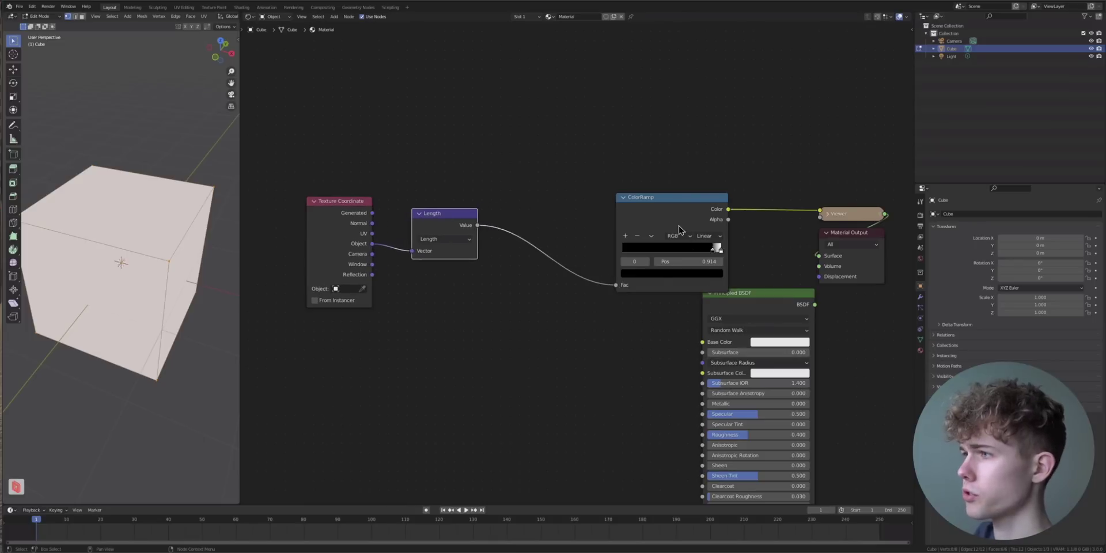
left_click_drag(679, 230, 596, 233)
left_click(745, 308)
key("x")
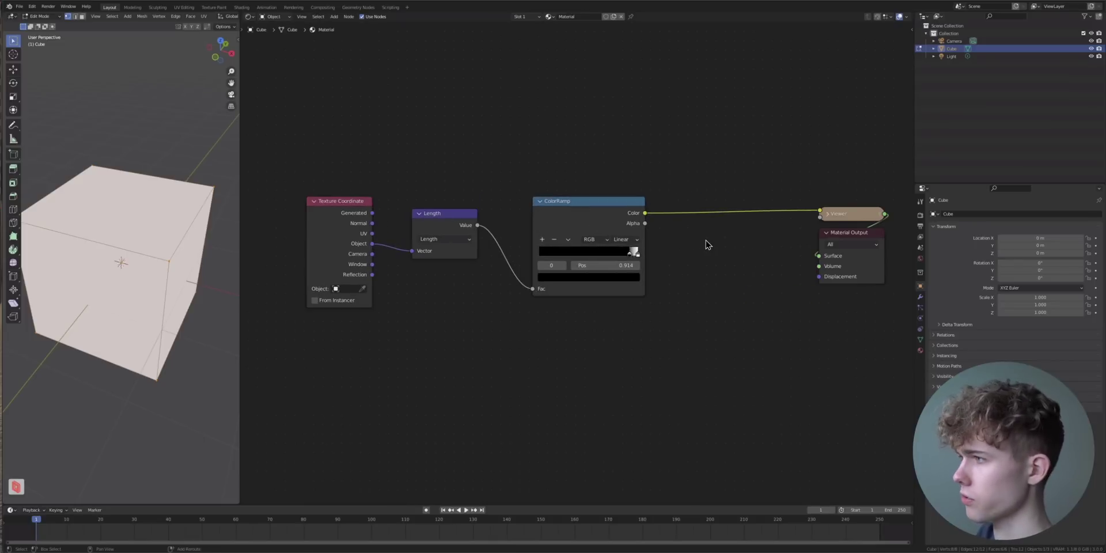
- Add a Principled Volume node before the Material Output and connect it to the Volume input
key("shift+a")
left_click(709, 240)
type("volume")
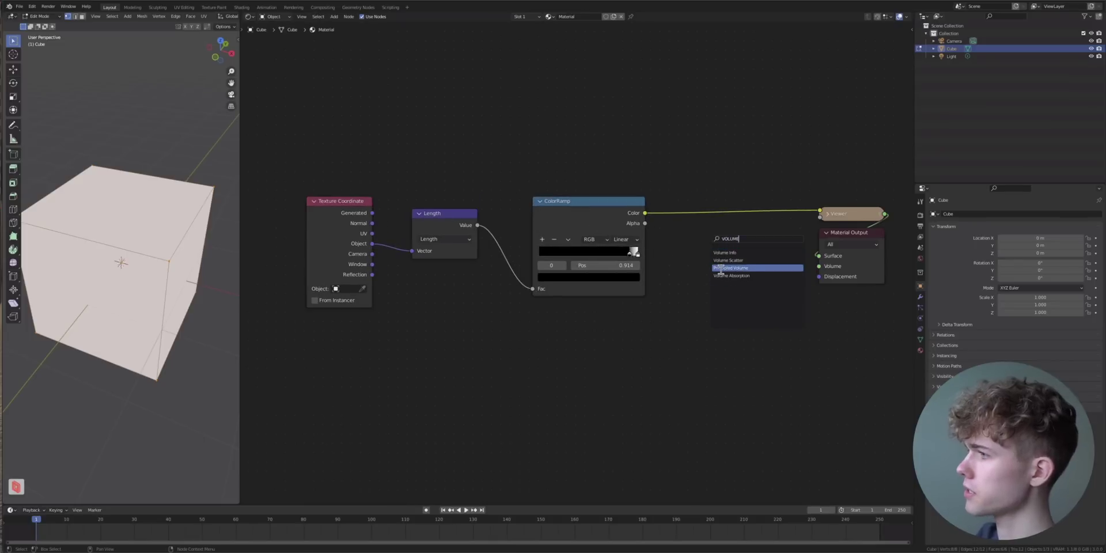
left_click(719, 269)
left_click(661, 269)
left_click_drag(771, 257, 819, 266)
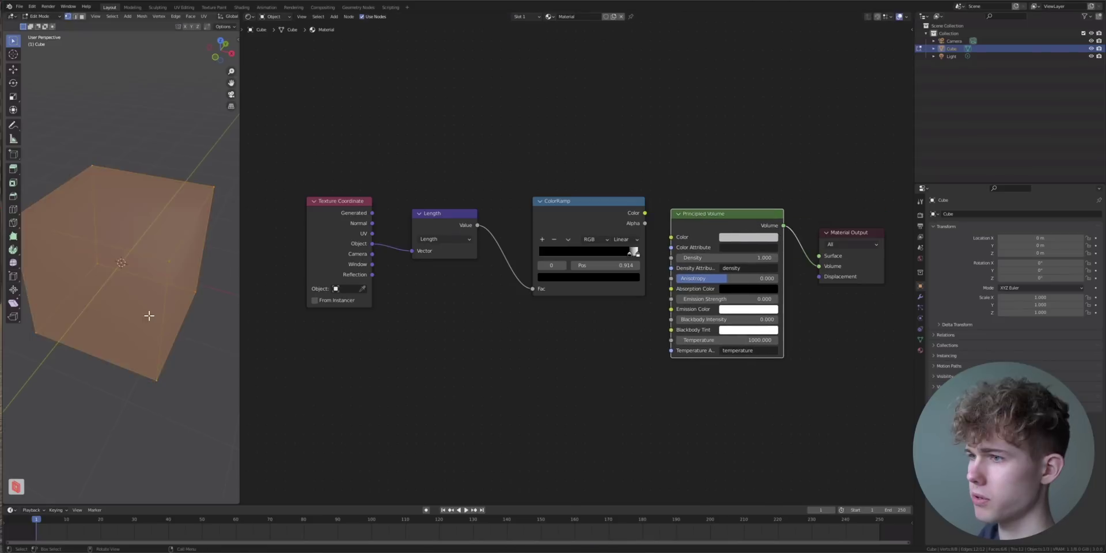
- Return to Object Mode and set the render engine to Cycles
key("Tab")
middle_click_drag(123, 299, 154, 232)
scroll(144, 223, "up", 5)
scroll(154, 232, "down", 2)
scroll(146, 282, "down", 3)
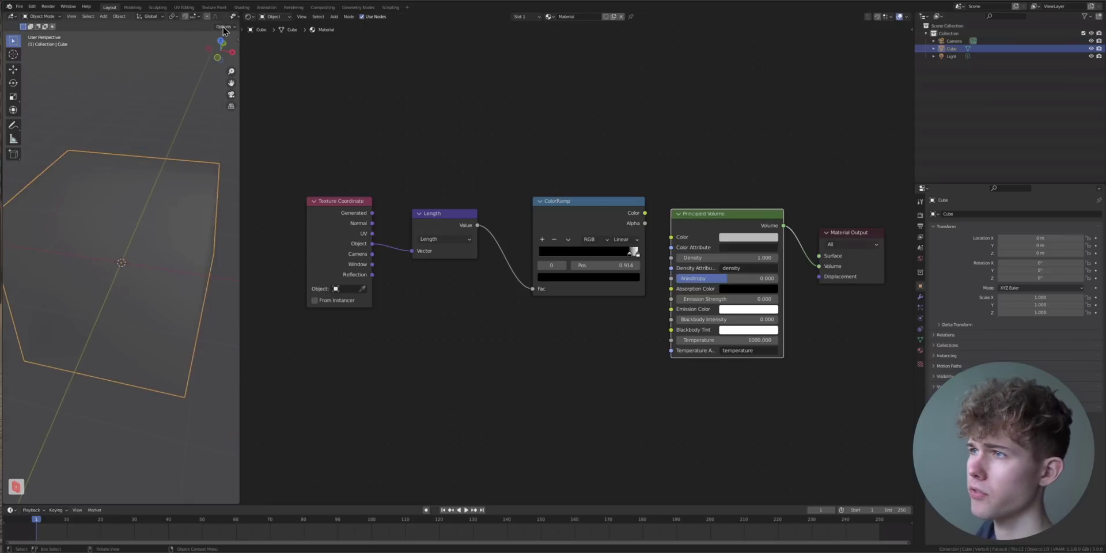
scroll(216, 21, "down", 4)
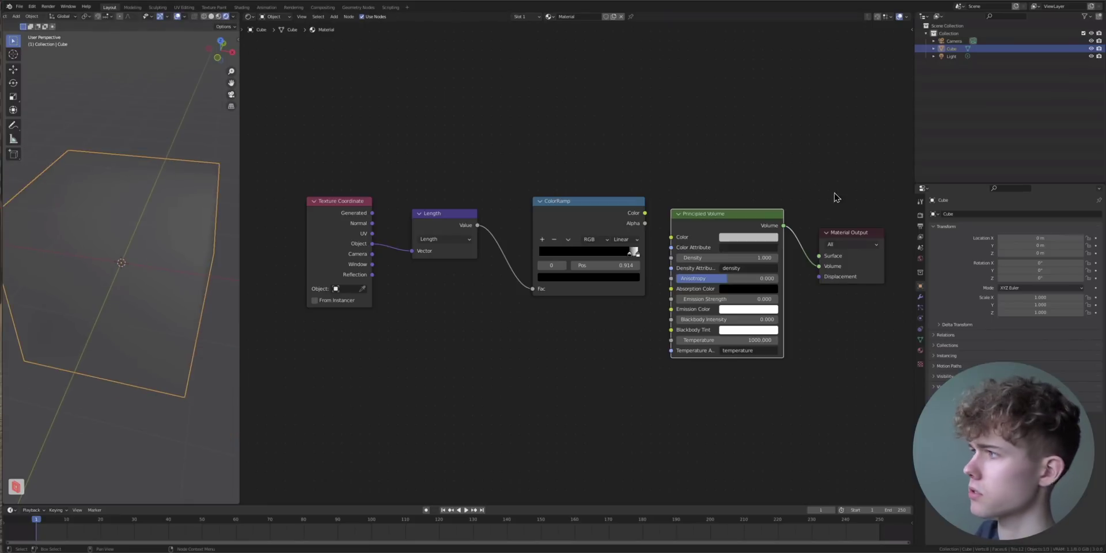
left_click(920, 215)
left_click(1038, 213)
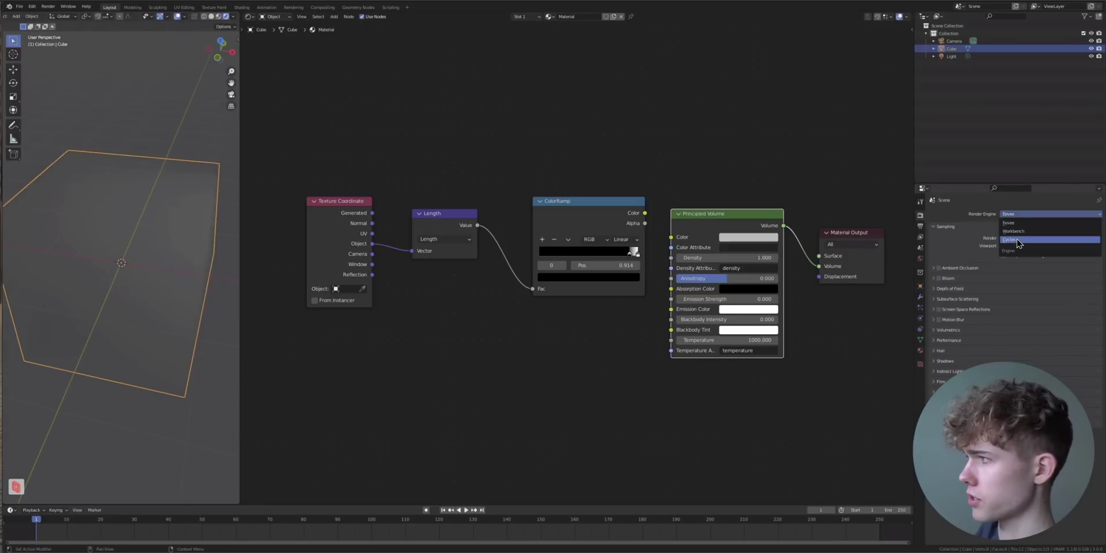
left_click(1017, 240)
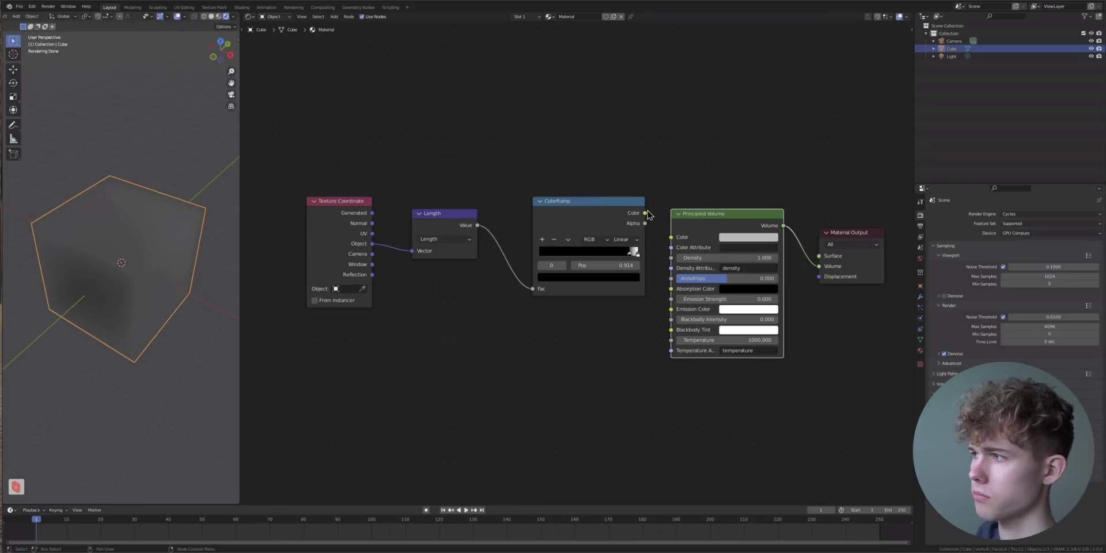
- Connect the ColorRamp color to the Principled Volume's Density and move that link to Emission Strength
left_click_drag(646, 214, 673, 258)
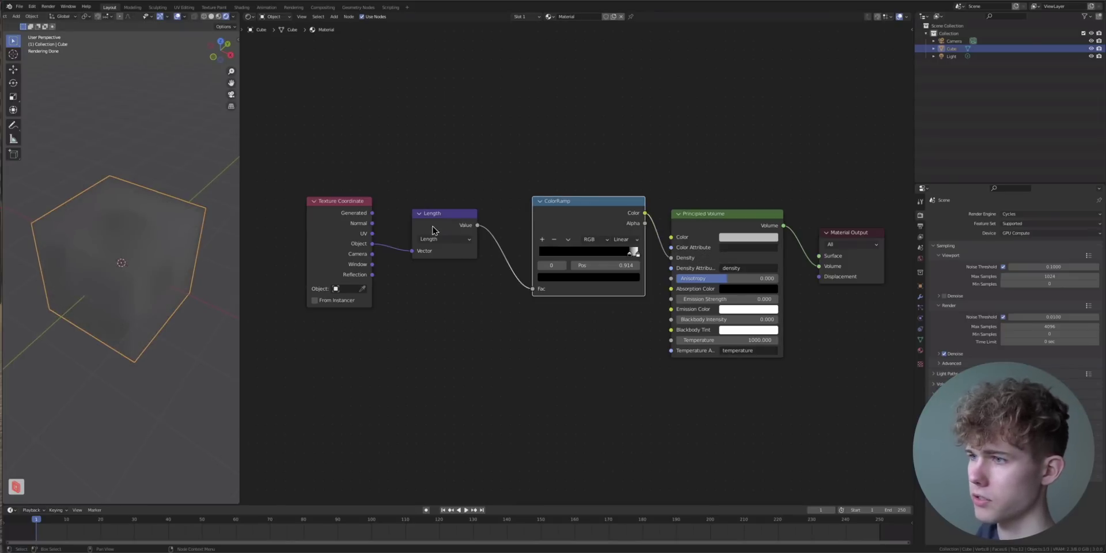
mouse_move(121, 282)
middle_mouse_down()
mouse_move(128, 265)
mouse_move(166, 246)
mouse_move(172, 266)
mouse_move(118, 268)
mouse_move(126, 275)
middle_mouse_up()
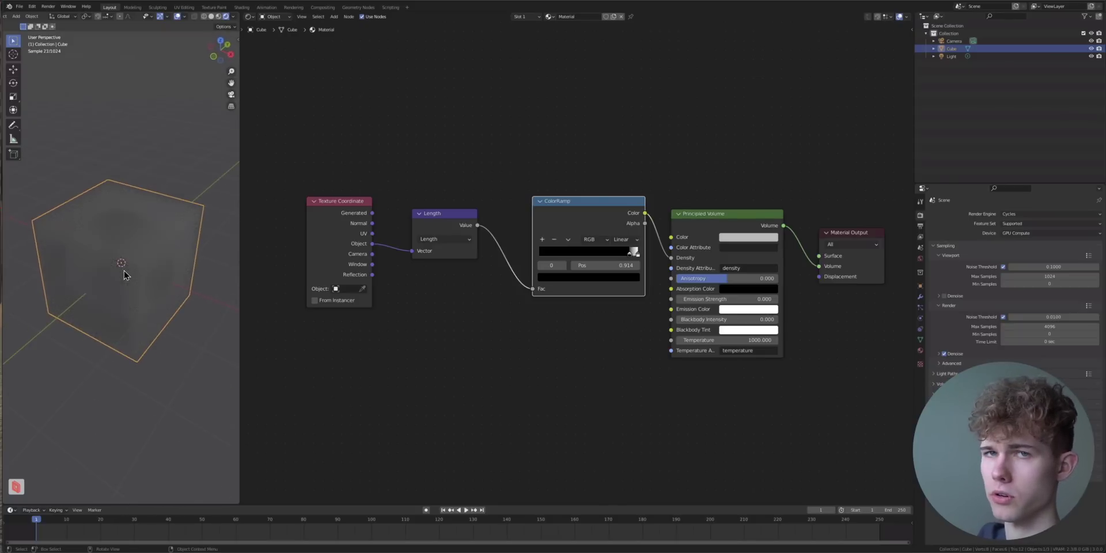
left_click_drag(676, 263, 671, 299)
mouse_move(118, 289)
middle_mouse_down()
mouse_move(113, 279)
mouse_move(195, 262)
mouse_move(115, 263)
mouse_move(109, 289)
mouse_move(136, 260)
mouse_move(161, 265)
mouse_move(112, 292)
middle_mouse_up()
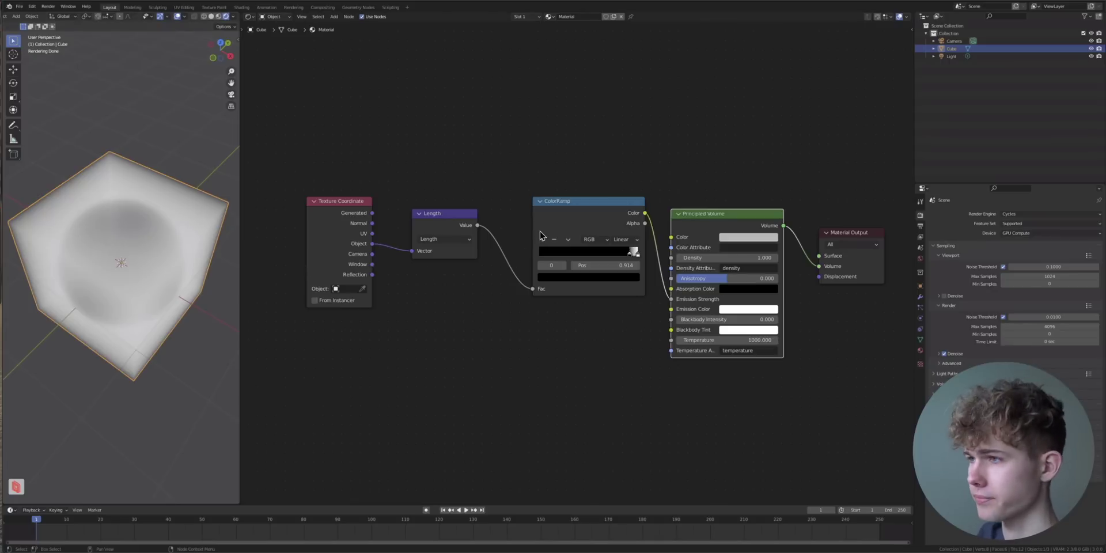
- Replace the ColorRamp with a Math node set to Less Than, linked between Length and the Principled Volume's Emission Strength
left_click(568, 233)
key("ctrl+x")
key("shift+a")
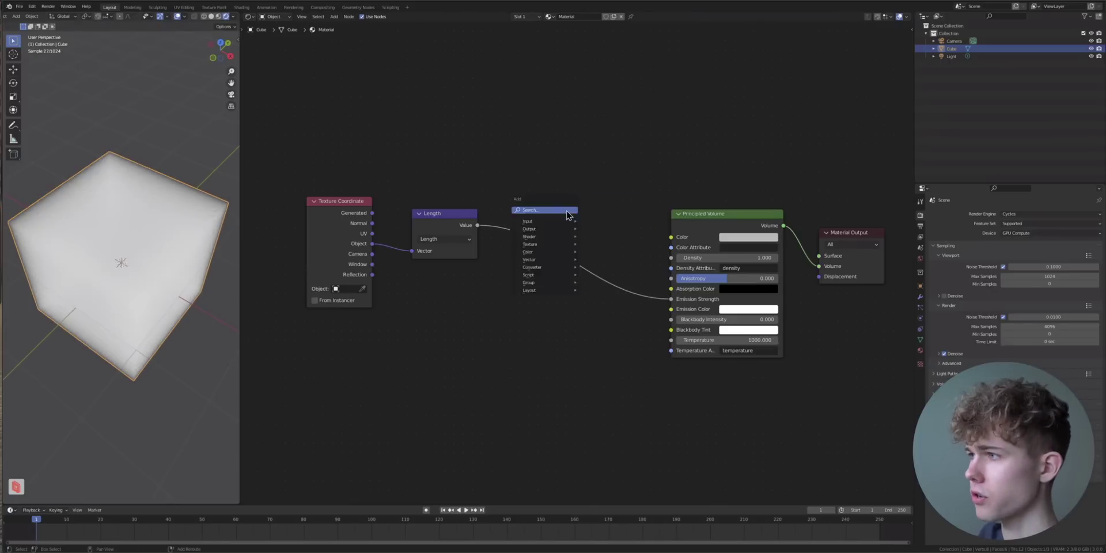
left_click(567, 211)
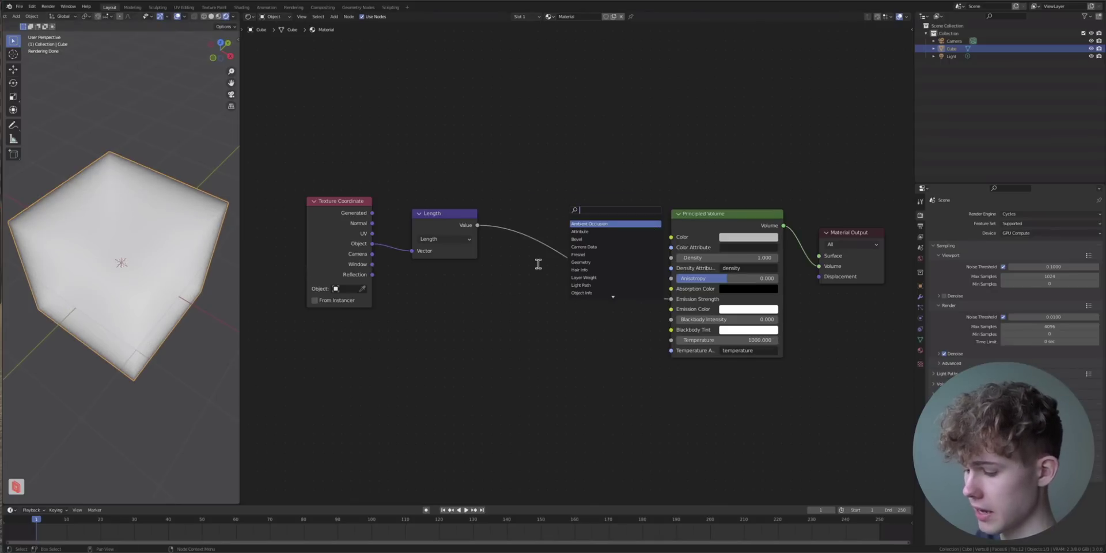
type("math")
left_click(590, 224)
left_click(575, 227)
left_click(576, 247)
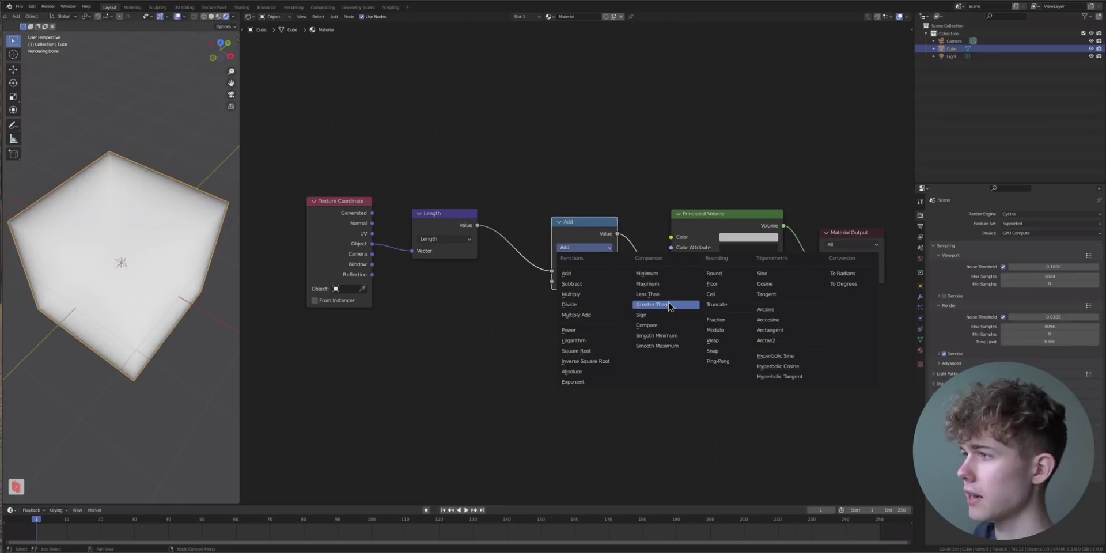
left_click(647, 294)
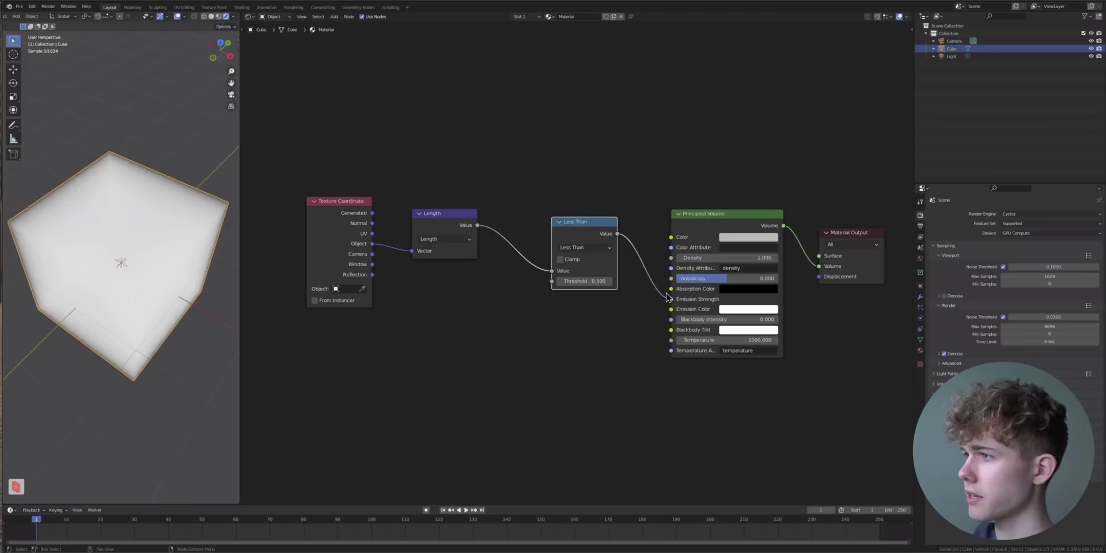
- Measure the glowing sphere's radius from its center in top view
left_click(220, 42)
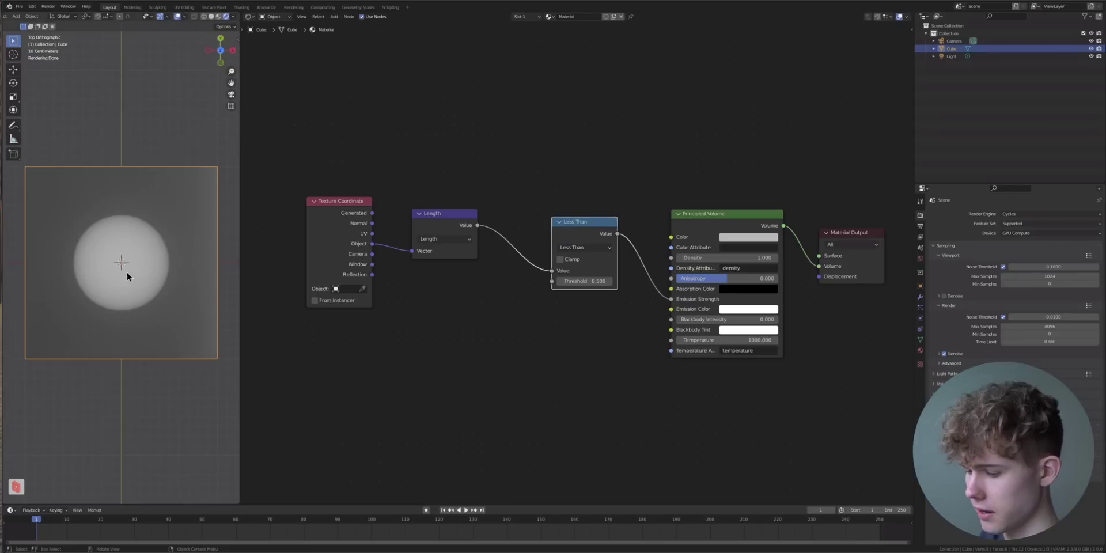
left_click(13, 141)
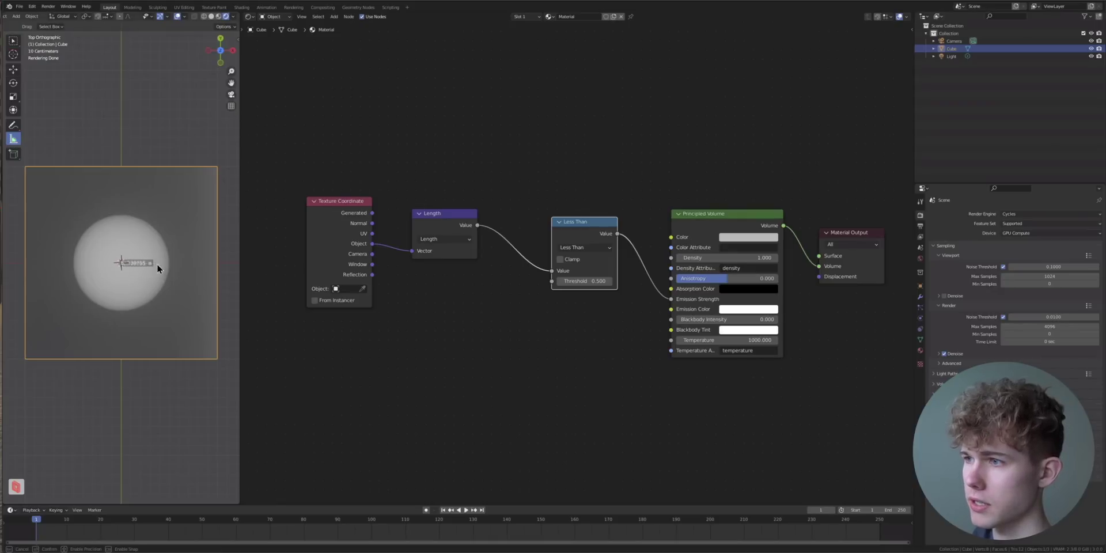
left_click_drag(169, 264, 169, 263)
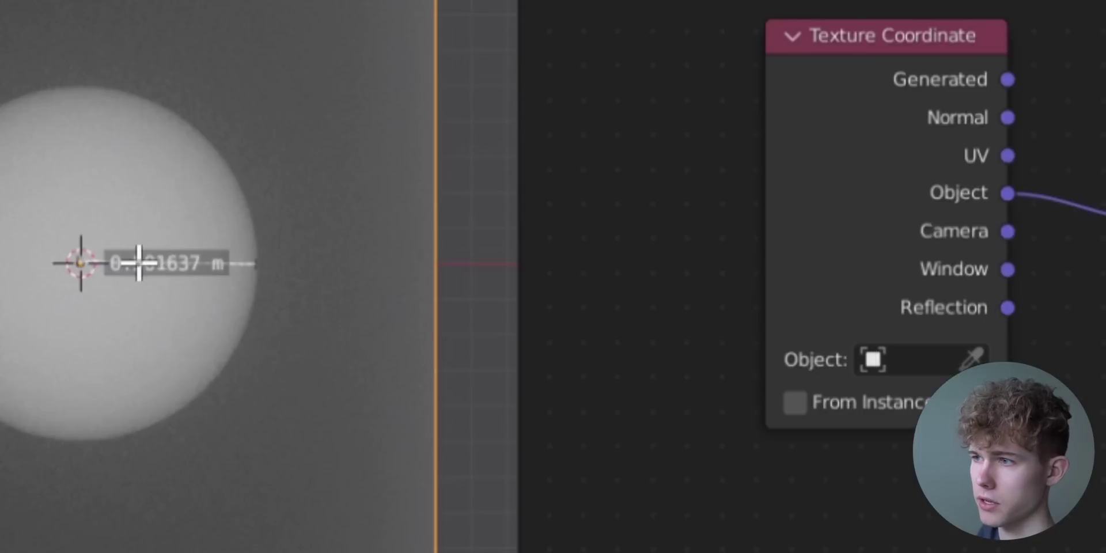
key("super")
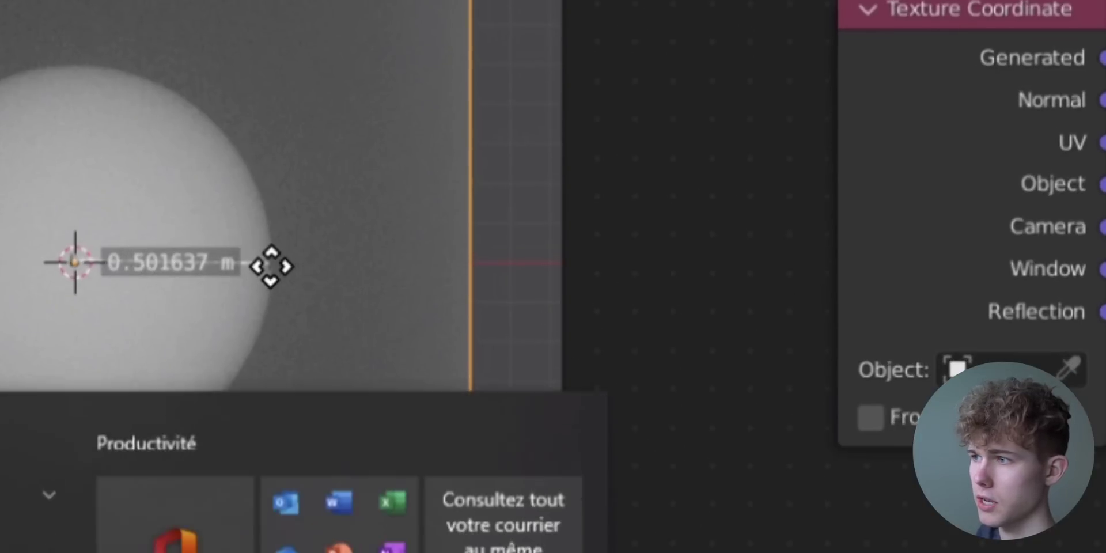
key("super")
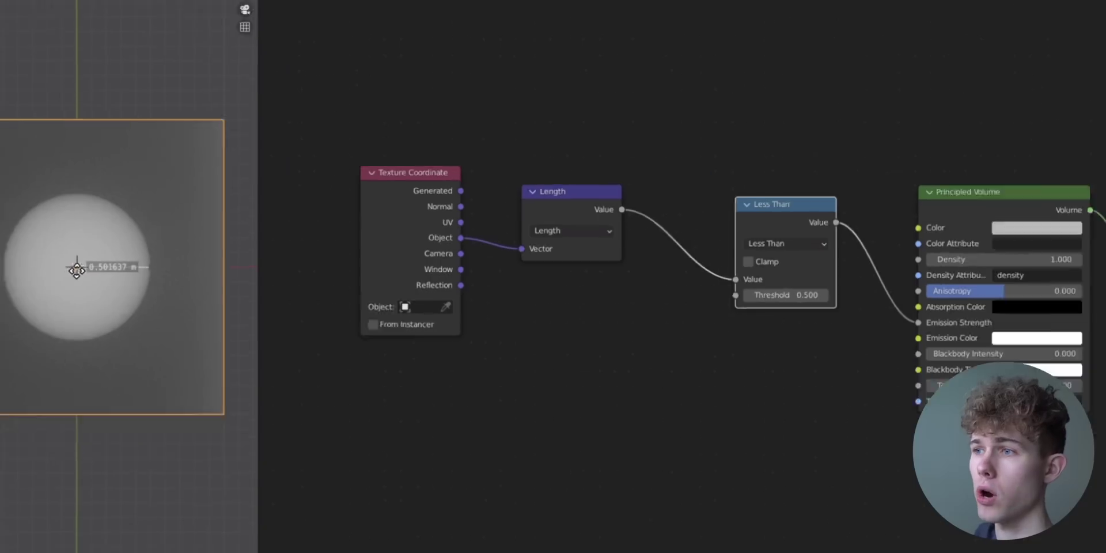
key("super")
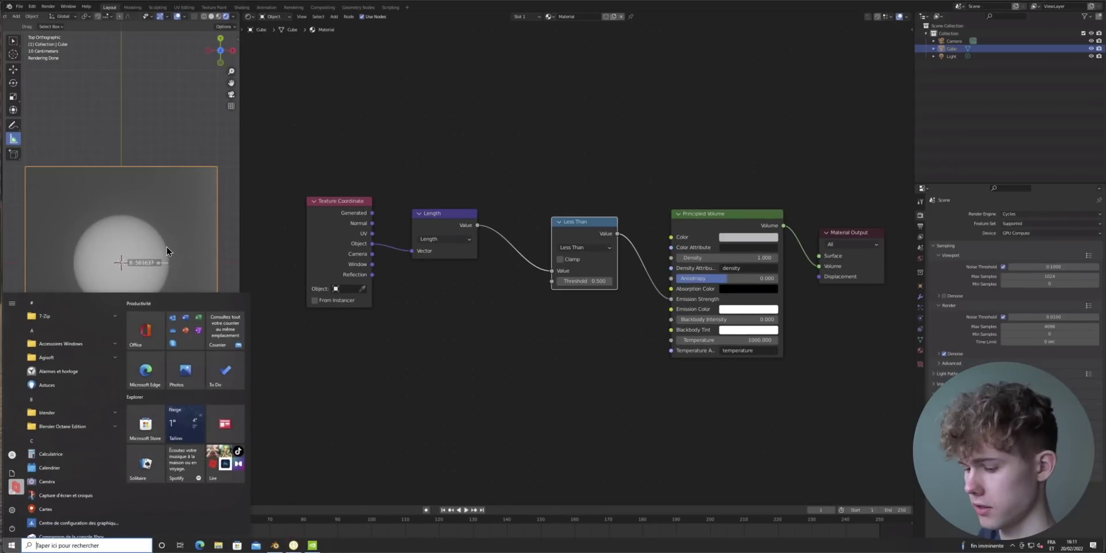
key("super")
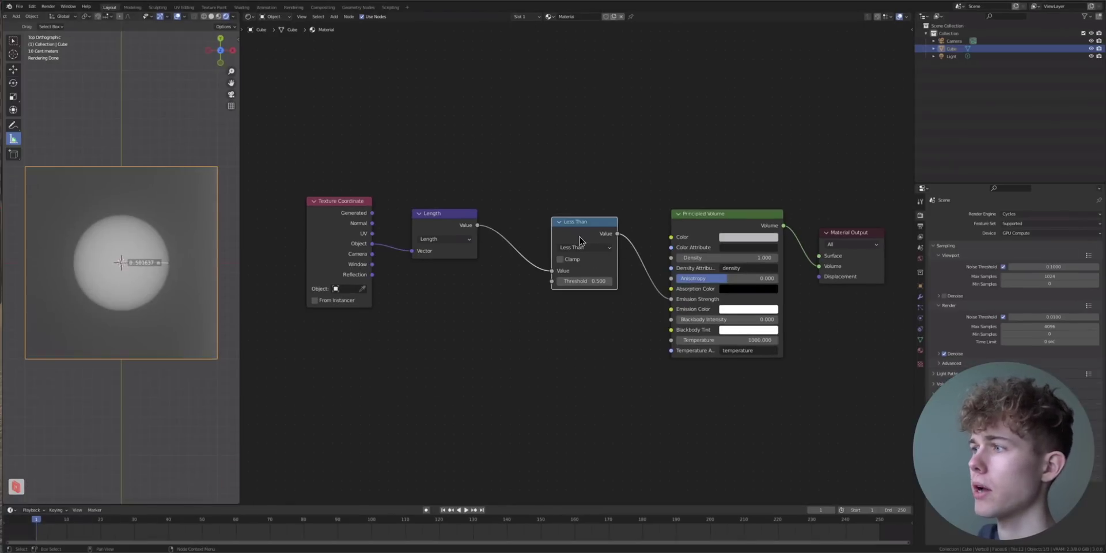
- Set the Principled Volume's Density to 0 and the Less Than node's threshold to 0.970
left_click_drag(581, 241, 549, 235)
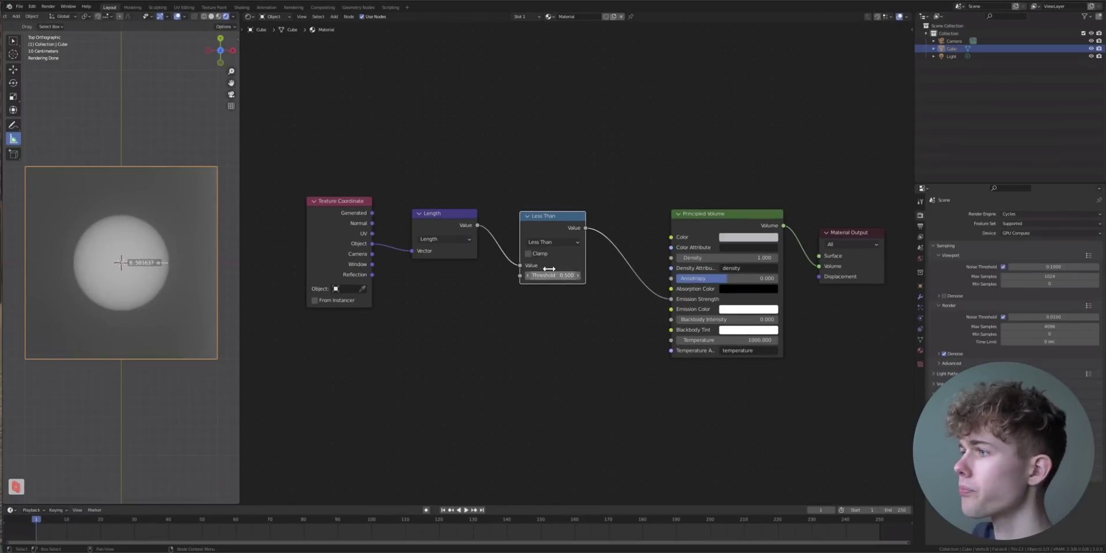
left_click(703, 258)
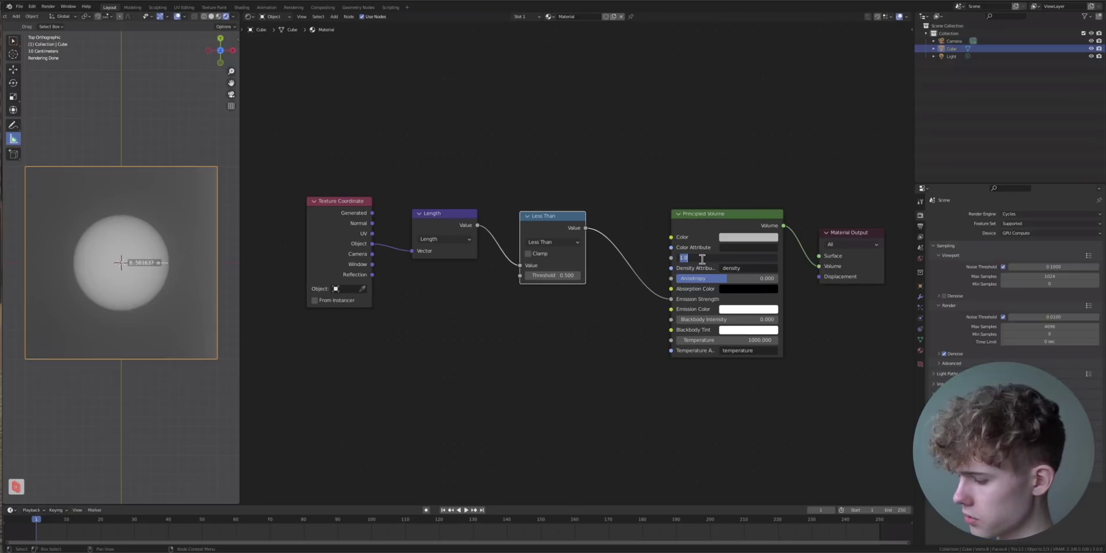
key("Return")
middle_click_drag(135, 356, 105, 276)
left_click(13, 71)
scroll(121, 263, "down", 2)
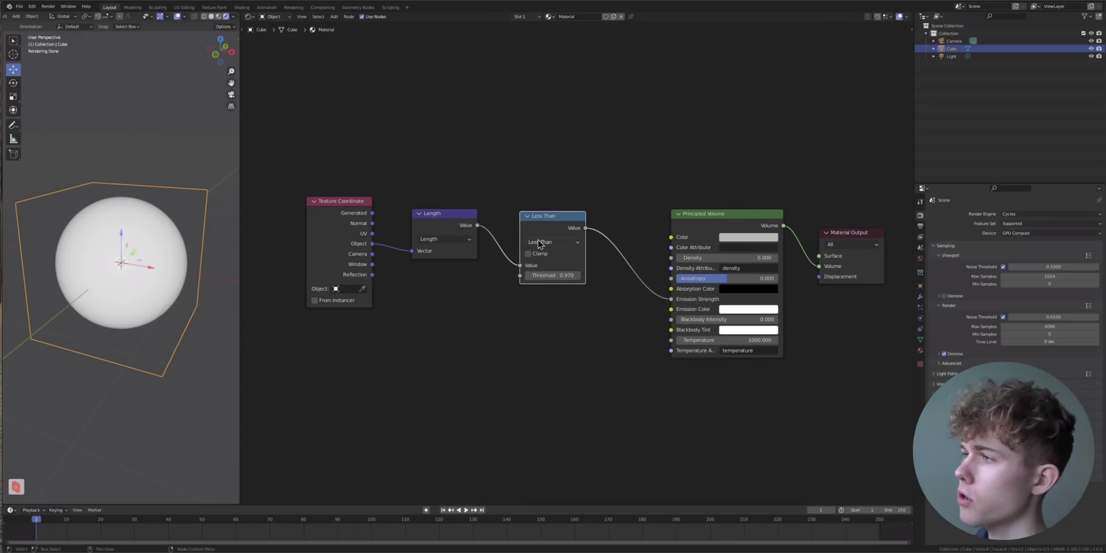
- Change the Less Than node's operation to Compare, with a value of 1 and an epsilon of 0.25
left_click(539, 242)
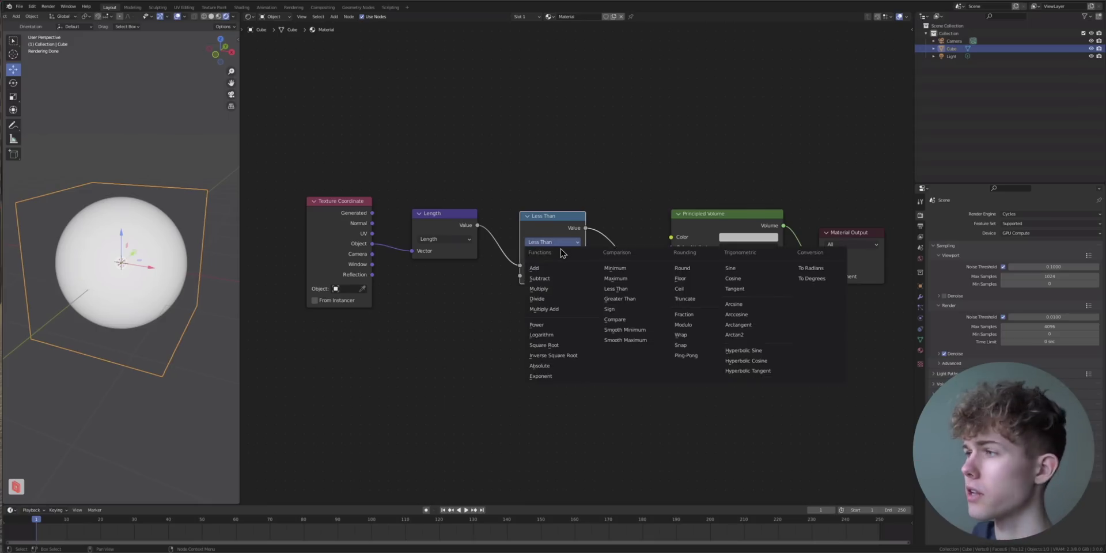
left_click(545, 278)
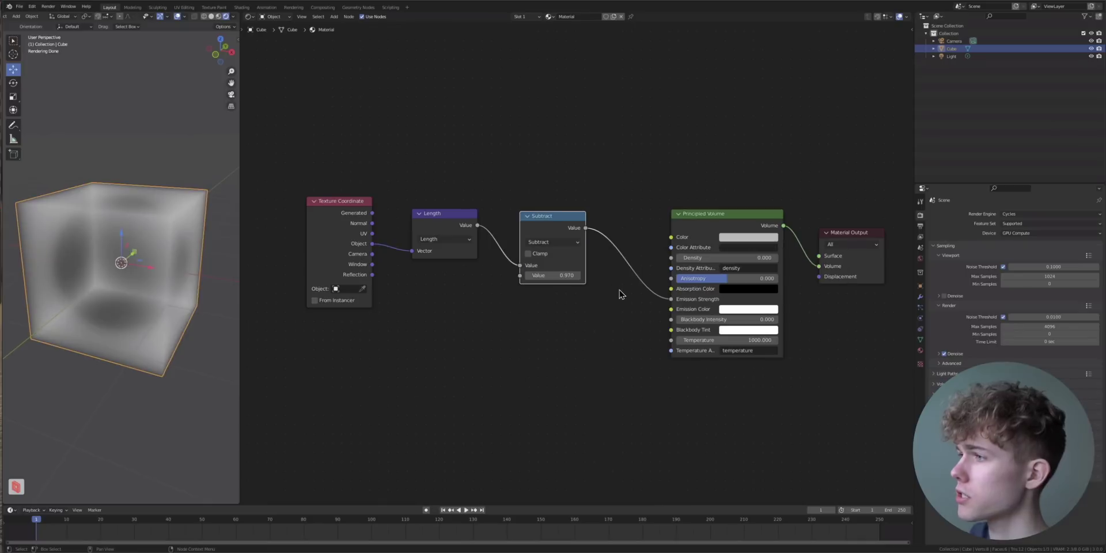
left_click(551, 246)
left_click(626, 321)
left_click(220, 39)
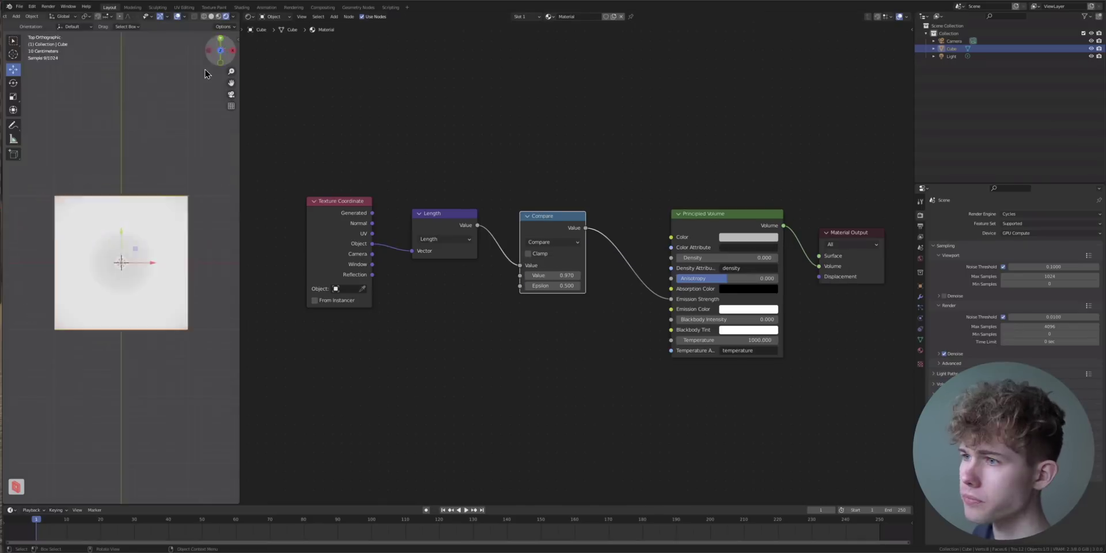
double_click(561, 274)
type("1")
key("Return")
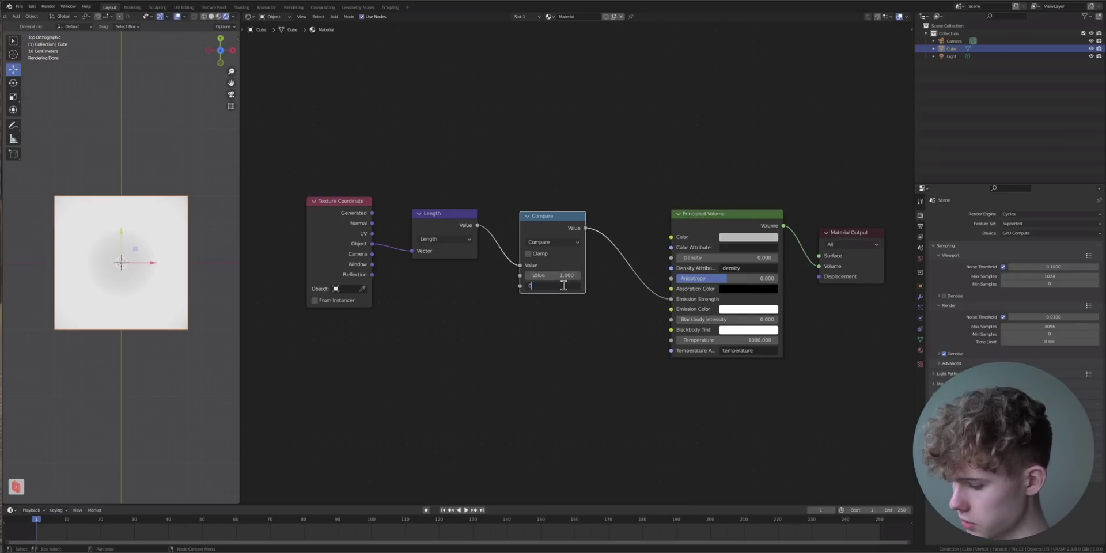
key("Return")
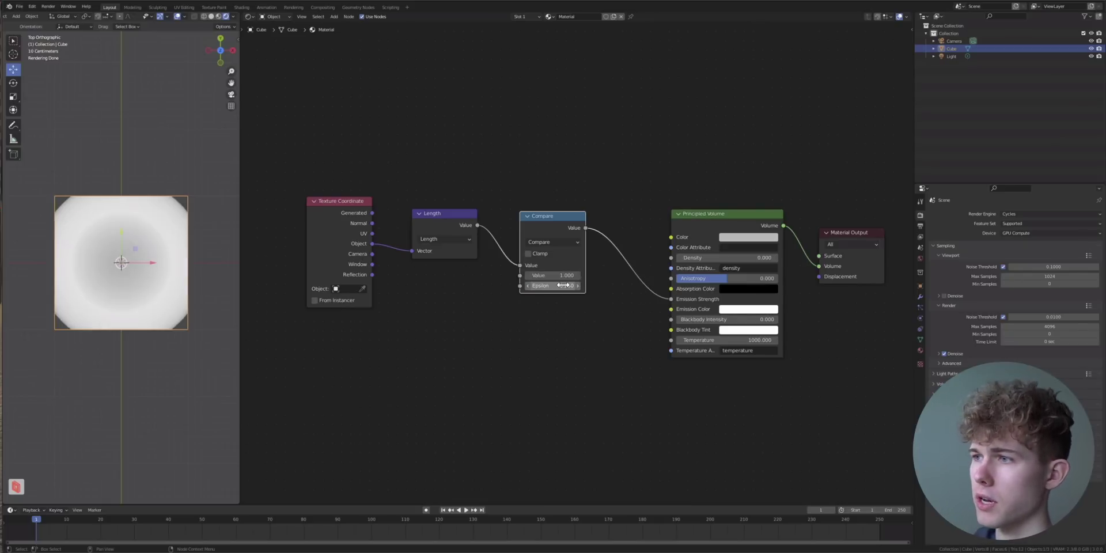
key("Tab")
key("Tab")
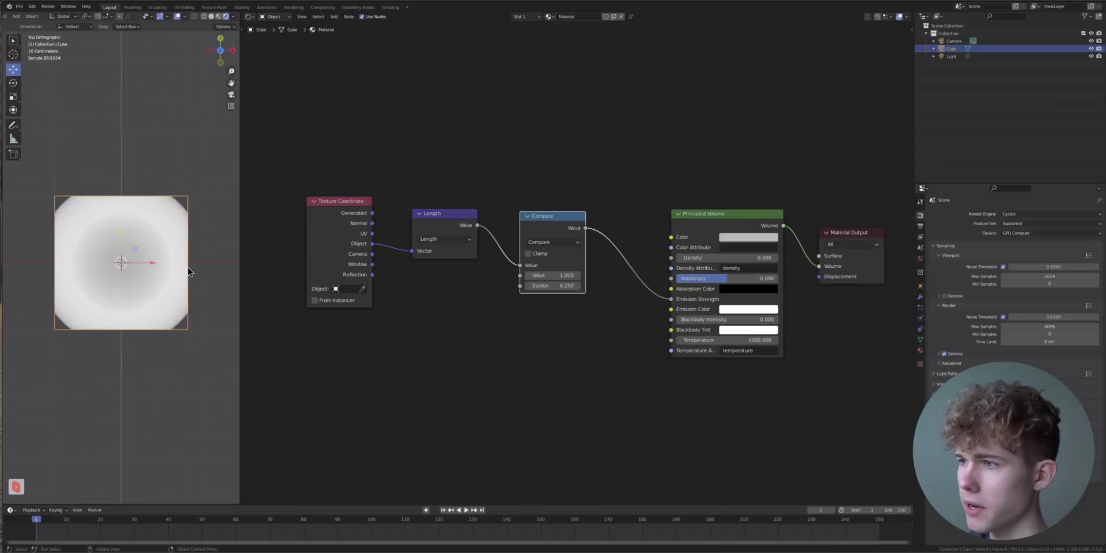
- Measure from the cube's center to its edge in top view, and shorten the ruler to about a quarter of that length
scroll(203, 271, "up", 5)
middle_click_drag(196, 260, 113, 307, "shift")
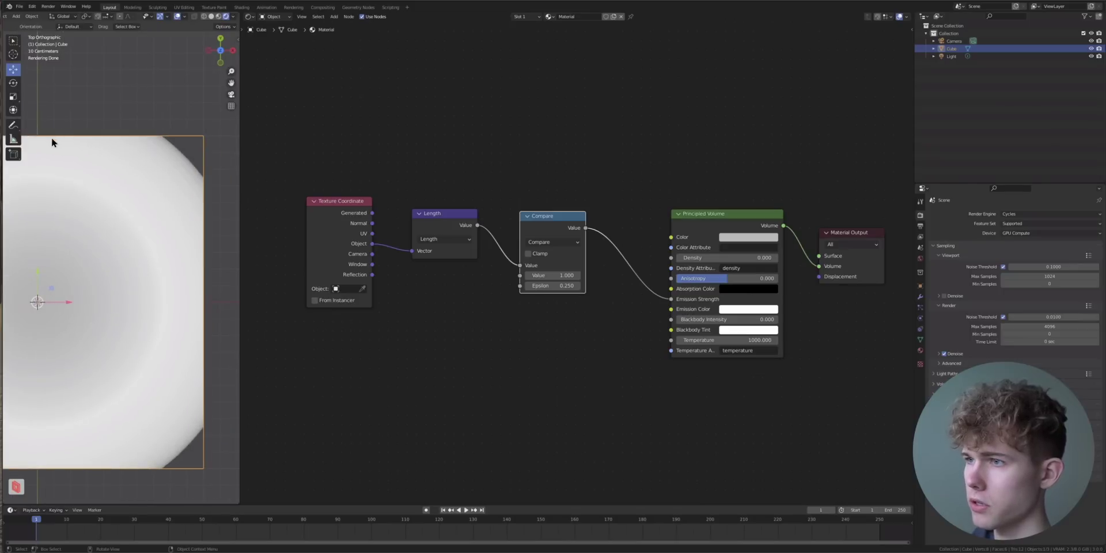
left_click(11, 142)
left_click_drag(120, 300, 200, 302)
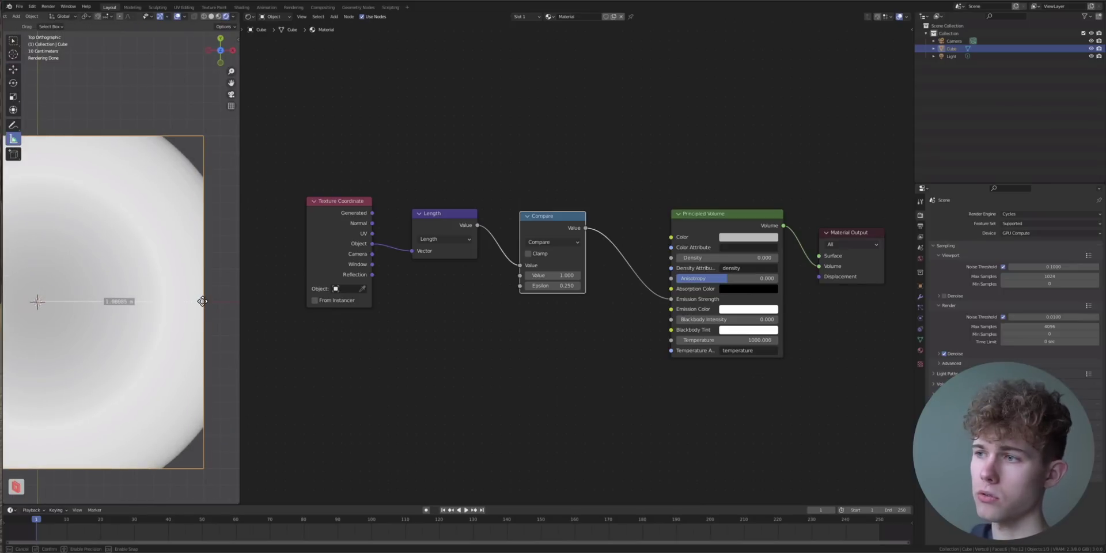
left_click_drag(201, 302, 80, 304)
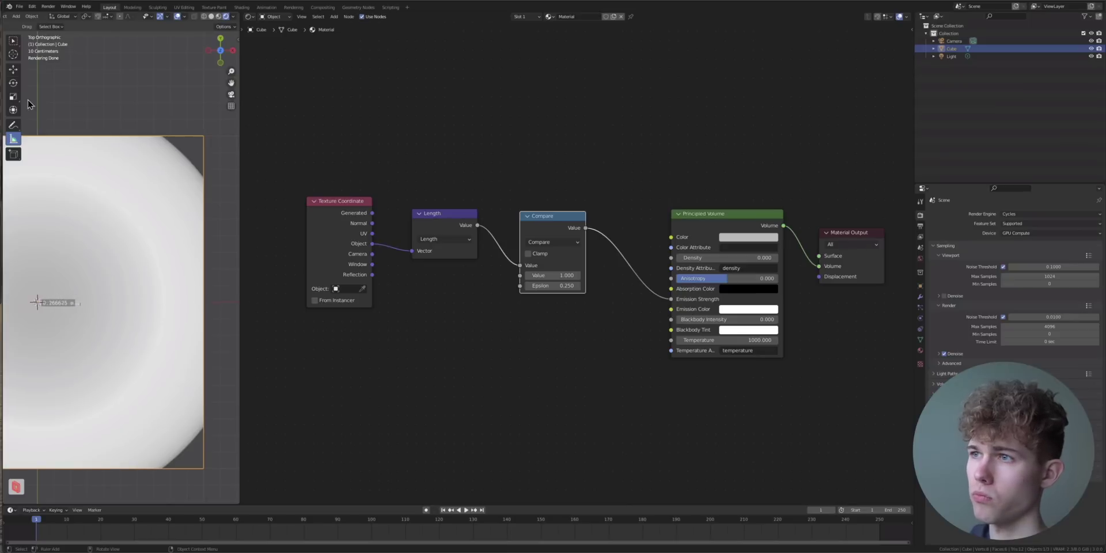
left_click(13, 70)
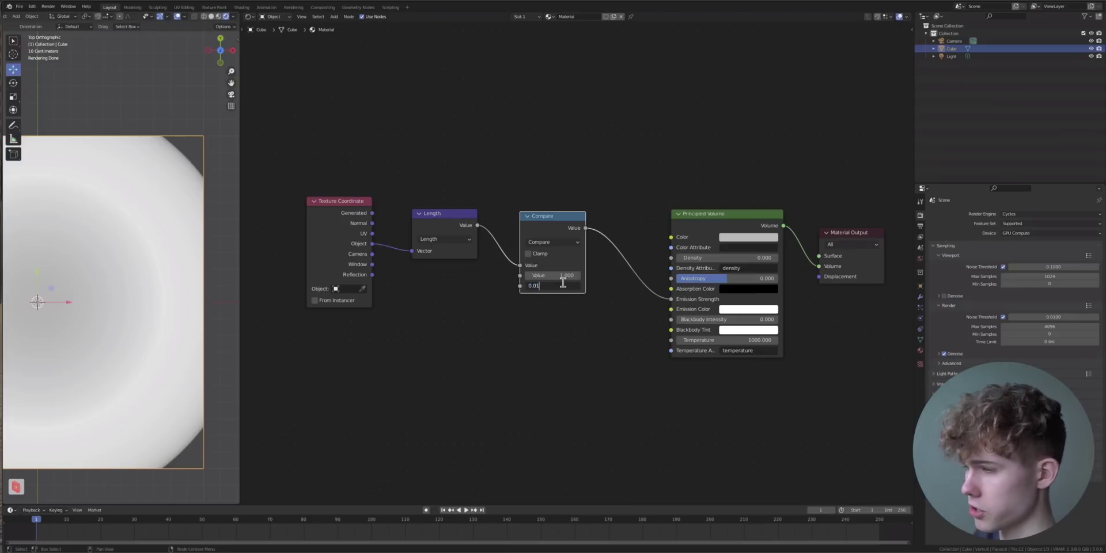
- Set the Compare node's epsilon to 0.01 and its value to 0.910
left_click(563, 285)
type("0.01")
key("Return")
middle_click_drag(149, 355, 121, 301)
mouse_move(542, 274)
left_mouse_down()
mouse_move(577, 275)
mouse_move(532, 275)
left_mouse_up()
left_click_drag(553, 275, 557, 276)
- Add a Noise Texture above the Texture Coordinate node and connect the Object output to its Vector input
key("shift+a")
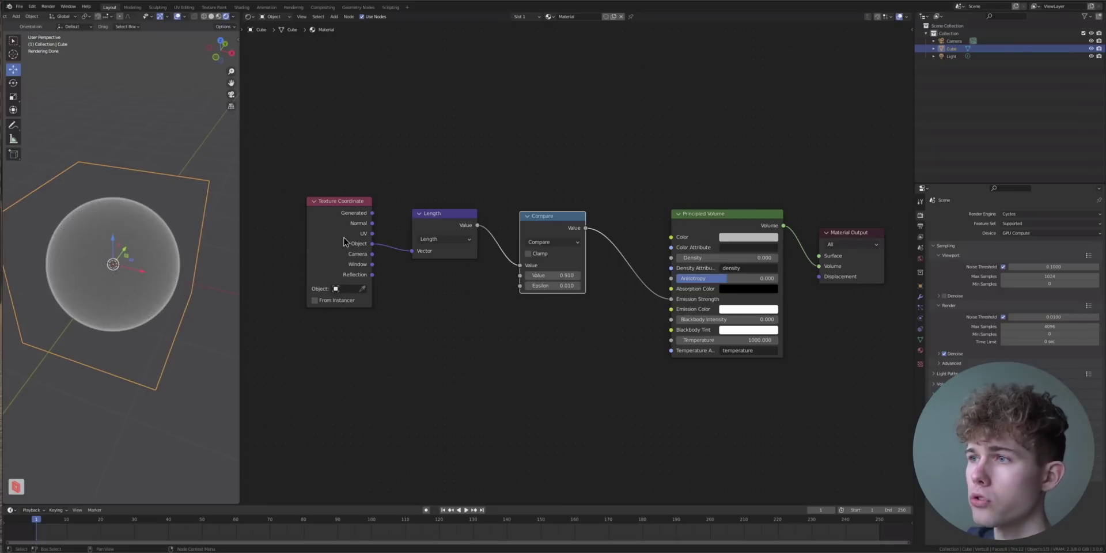
left_click(380, 170)
type("noise")
key("Return")
left_click(333, 104)
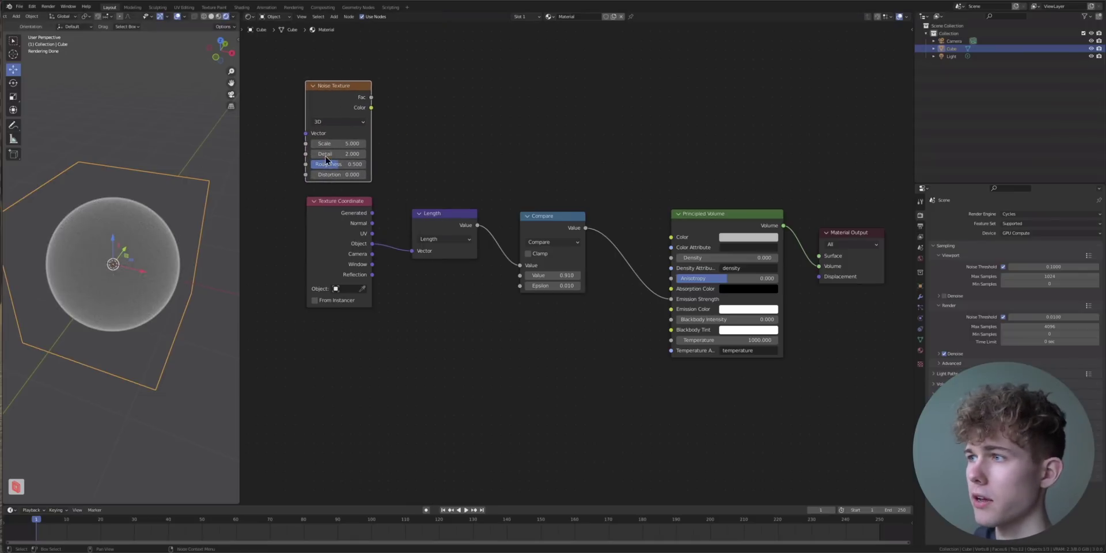
middle_click_drag(441, 227, 457, 235)
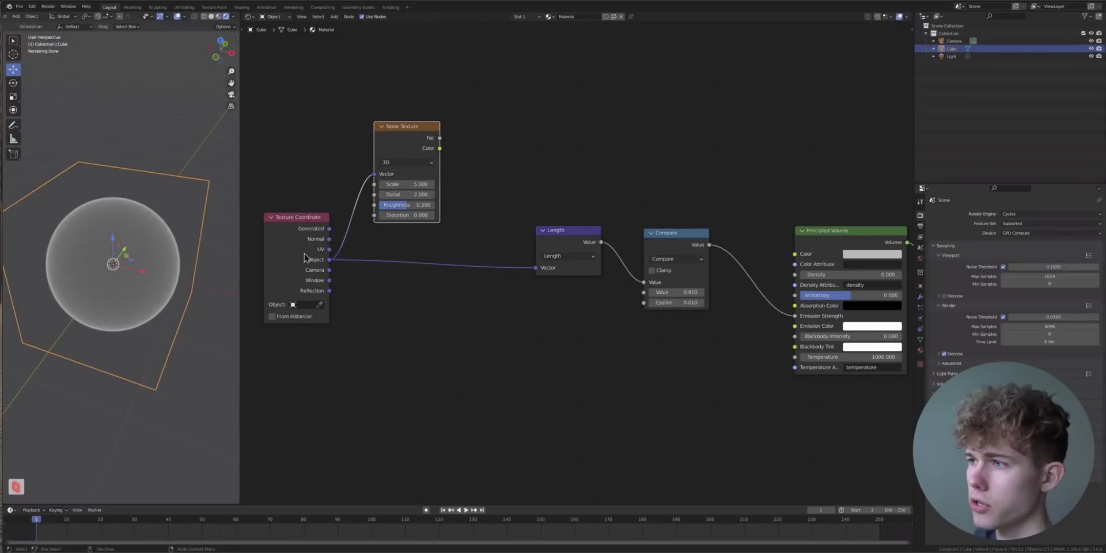
left_click_drag(305, 257, 292, 272)
- Preview the Noise Texture's Fac and Color outputs and the Object coordinates on the cube, and return to the Principled Volume output
left_click(409, 142)
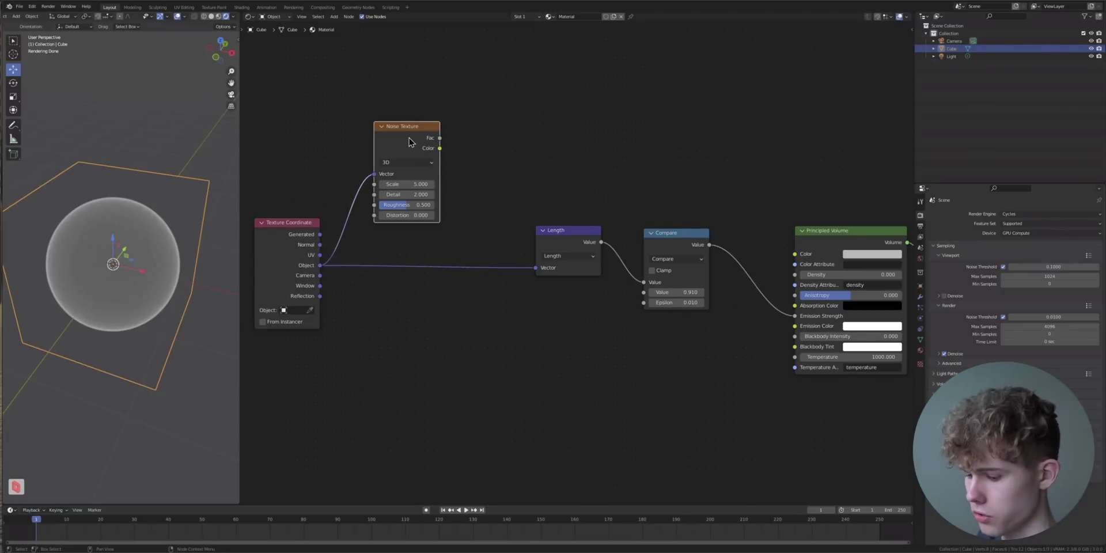
left_click(409, 141, "ctrl+shift")
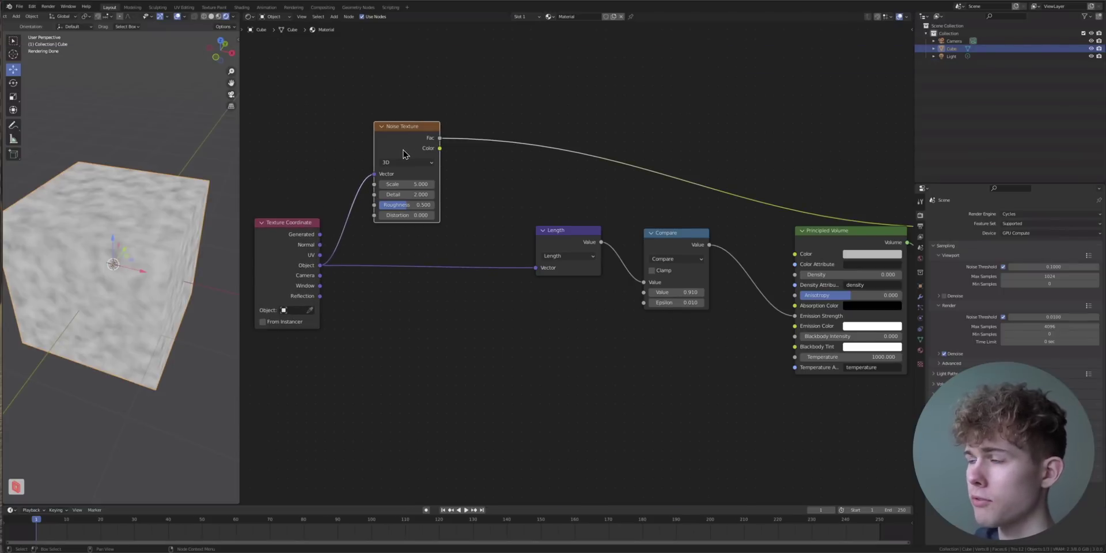
left_click(403, 153, "ctrl+shift")
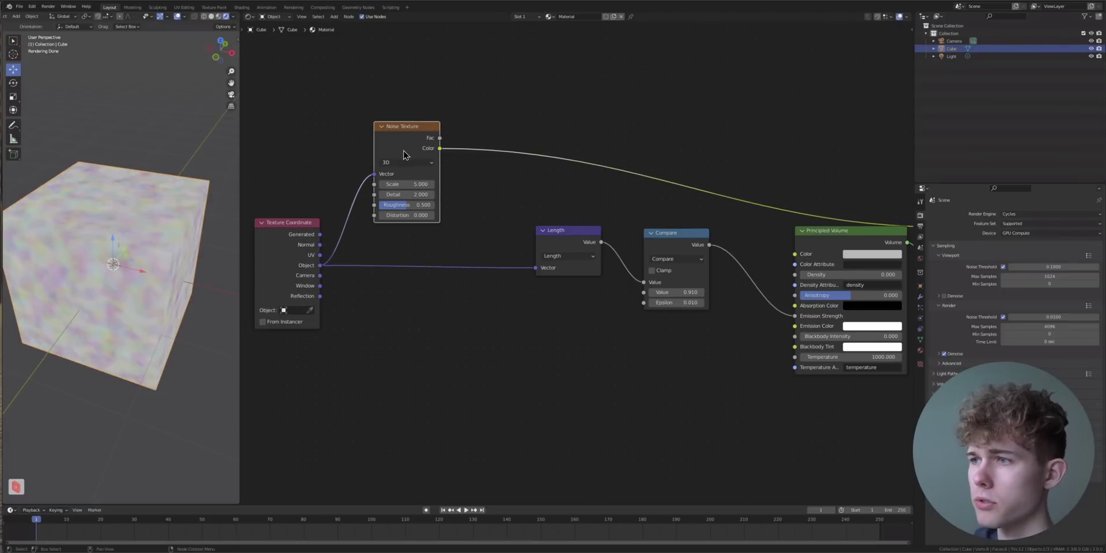
left_click(310, 272, "ctrl+shift")
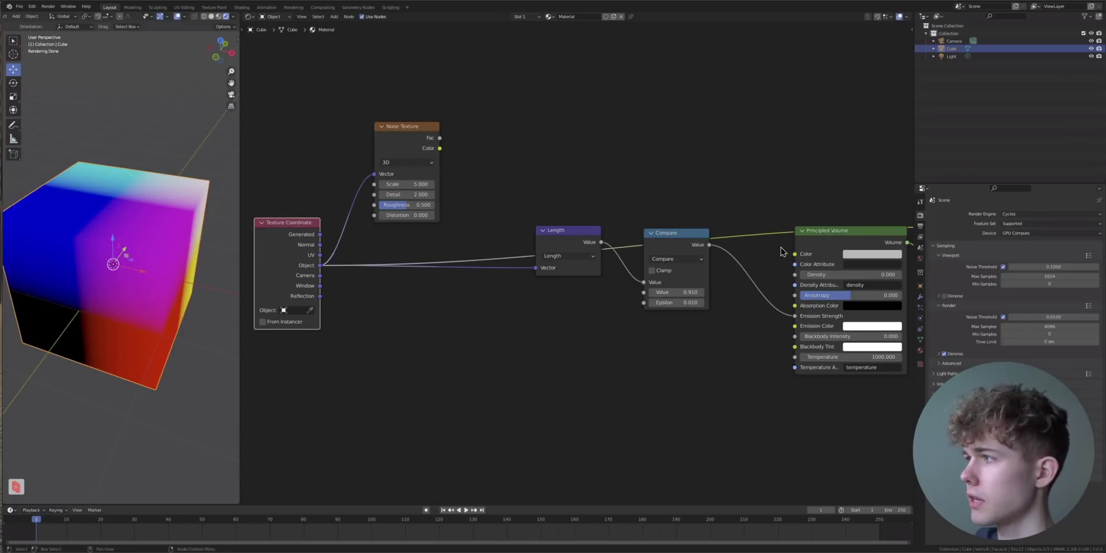
left_click(824, 247, "ctrl+shift")
- Insert a MixRGB node between Texture Coordinate and Length, and connect the Noise Texture's Color to its Color2 input
left_click_drag(423, 151, 402, 143)
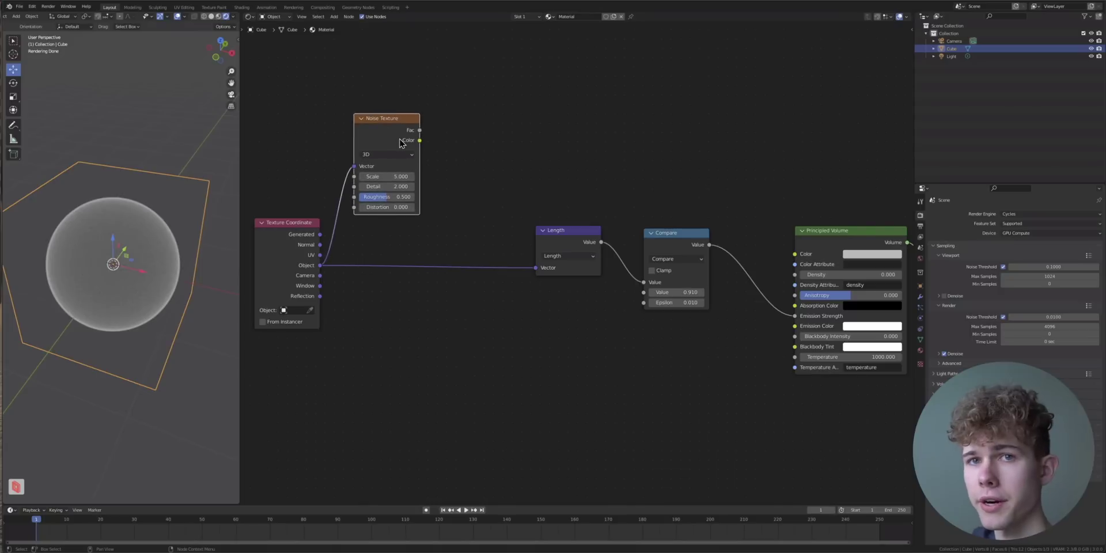
key("shift+a")
type("mix")
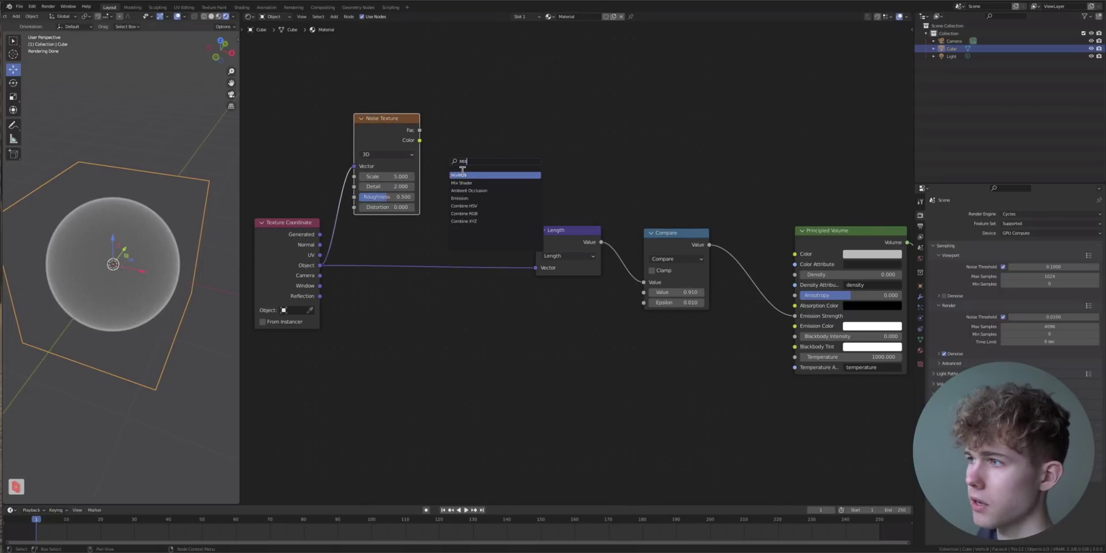
key("Return")
left_click(438, 233)
left_click_drag(564, 236, 546, 246)
key("super")
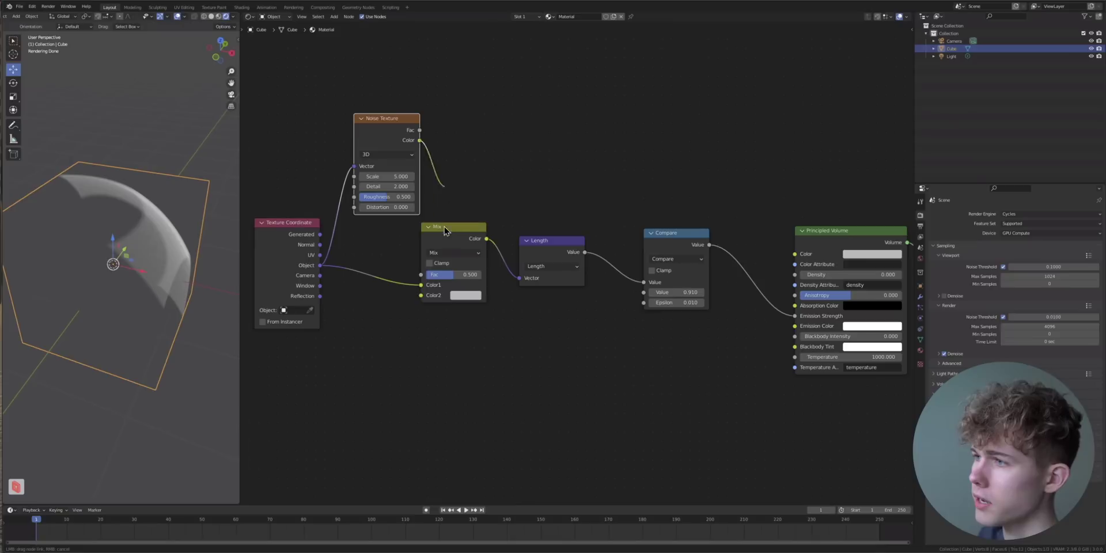
left_click_drag(444, 230, 421, 295)
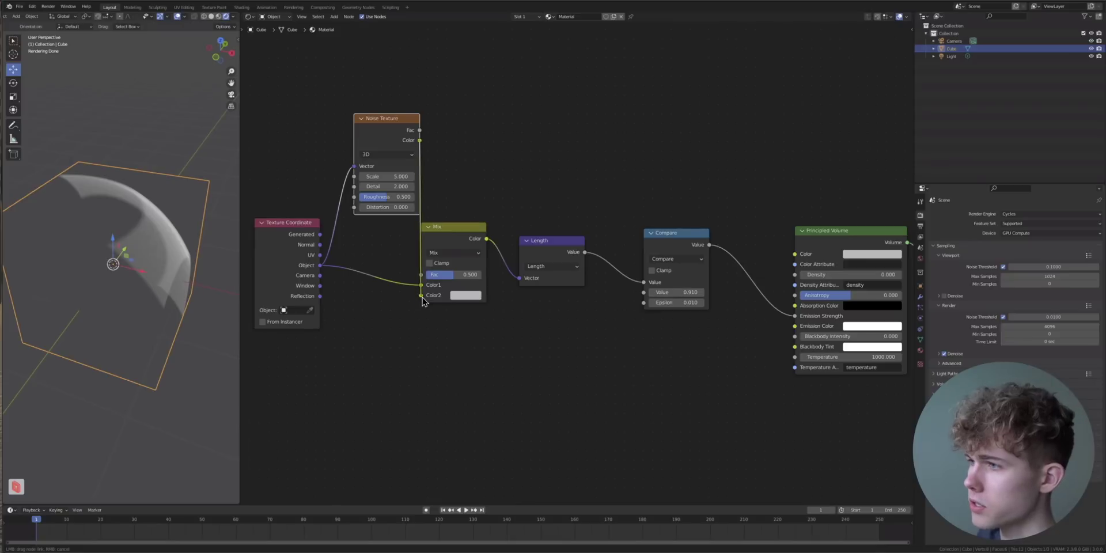
- Space out the Texture Coordinate and Noise Texture nodes, and set the Mix node's blending mode to Linear Light
middle_click_drag(333, 276, 450, 262)
left_click_drag(435, 252, 300, 249)
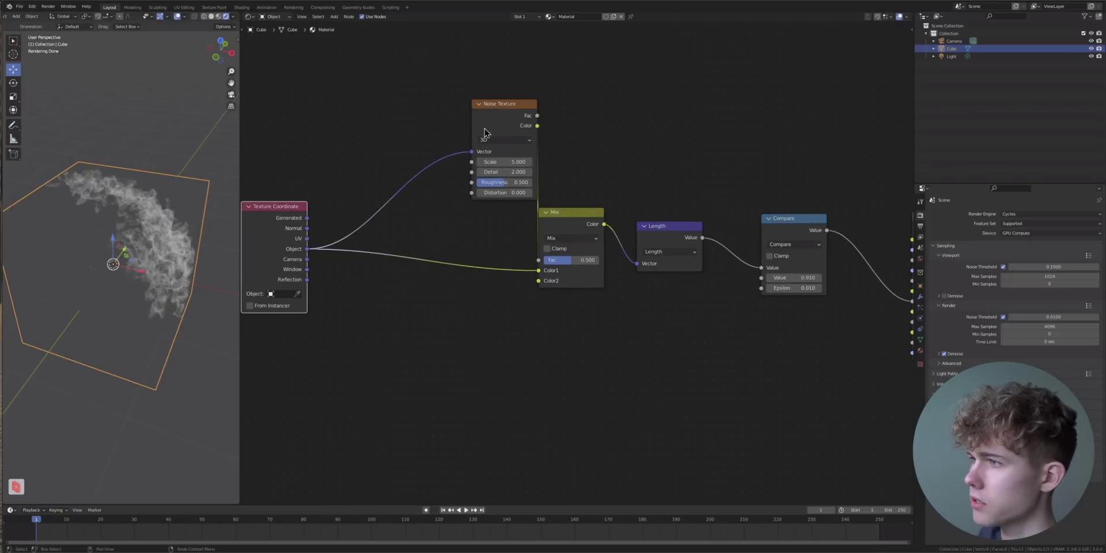
left_click_drag(497, 130, 415, 155)
left_click(562, 238)
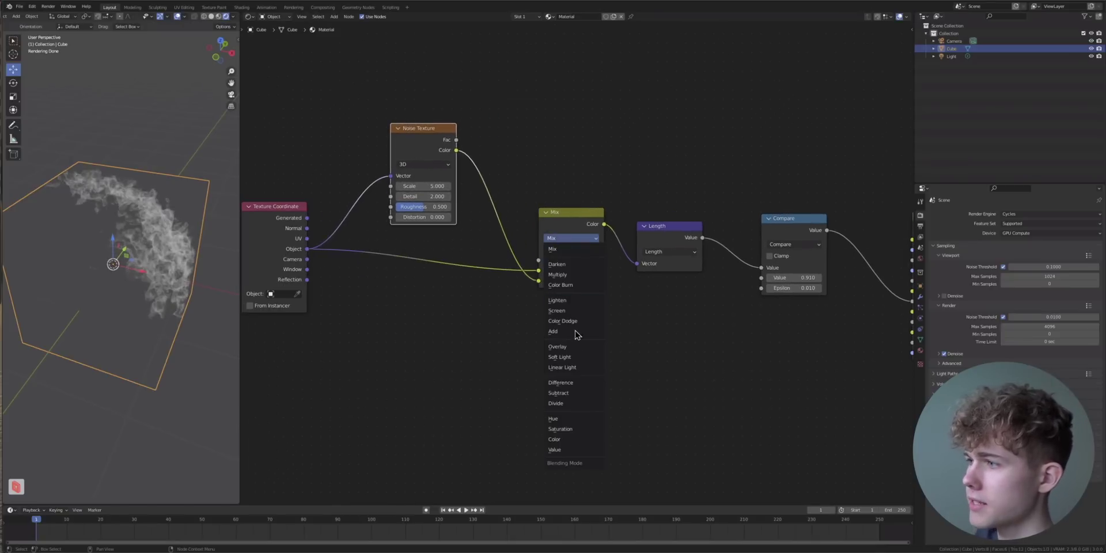
left_click(562, 367)
scroll(133, 271, "up", 3)
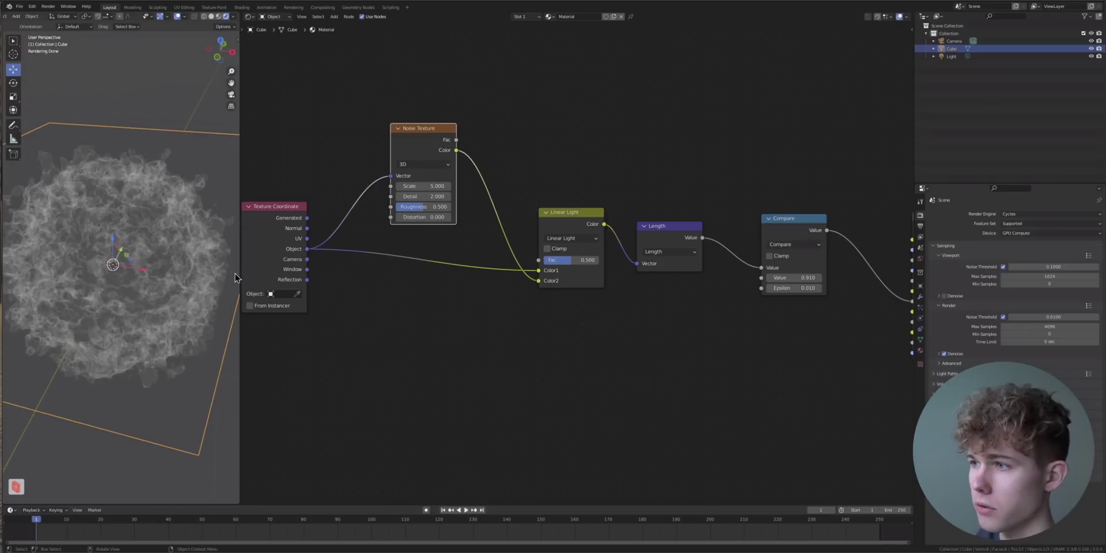
- Widen the 3D viewport slightly and set the Linear Light node's factor to 0.25
left_click_drag(239, 272, 263, 272)
left_click(588, 262)
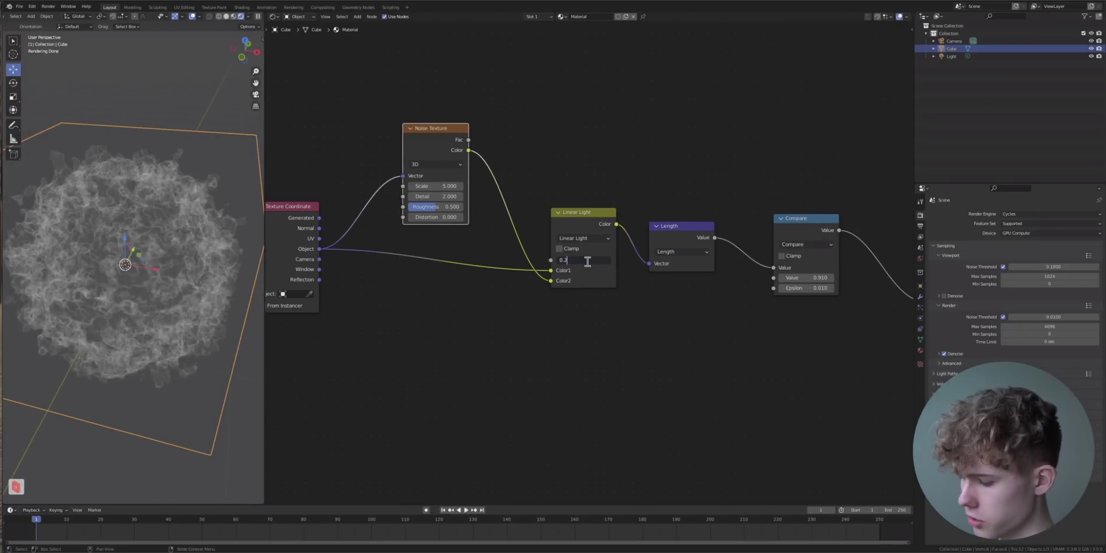
type("0.25")
key("Return")
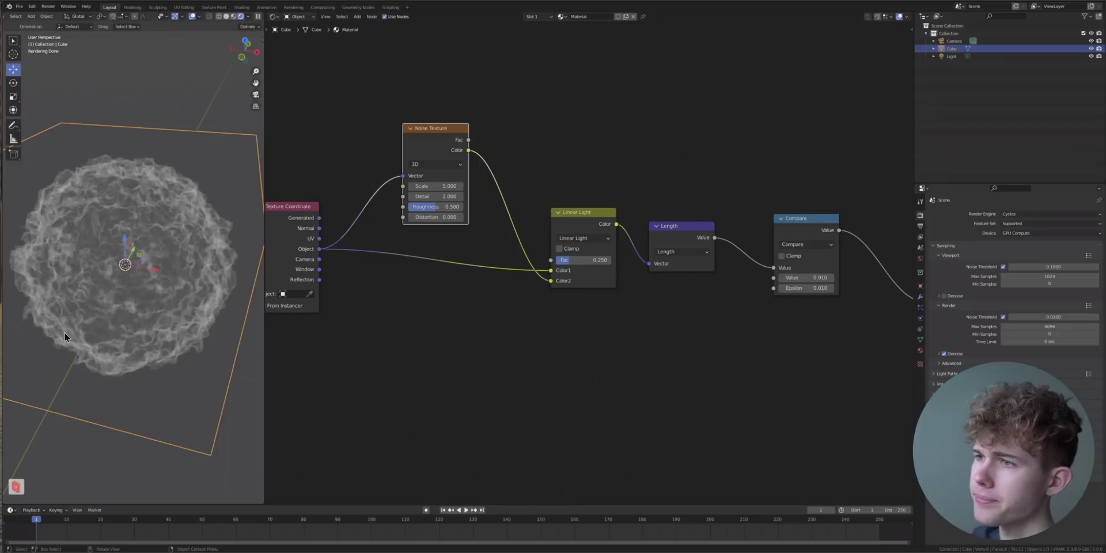
- Set the Noise Texture's scale to 2, detail to 3 and distortion to 0.4
left_click(436, 185)
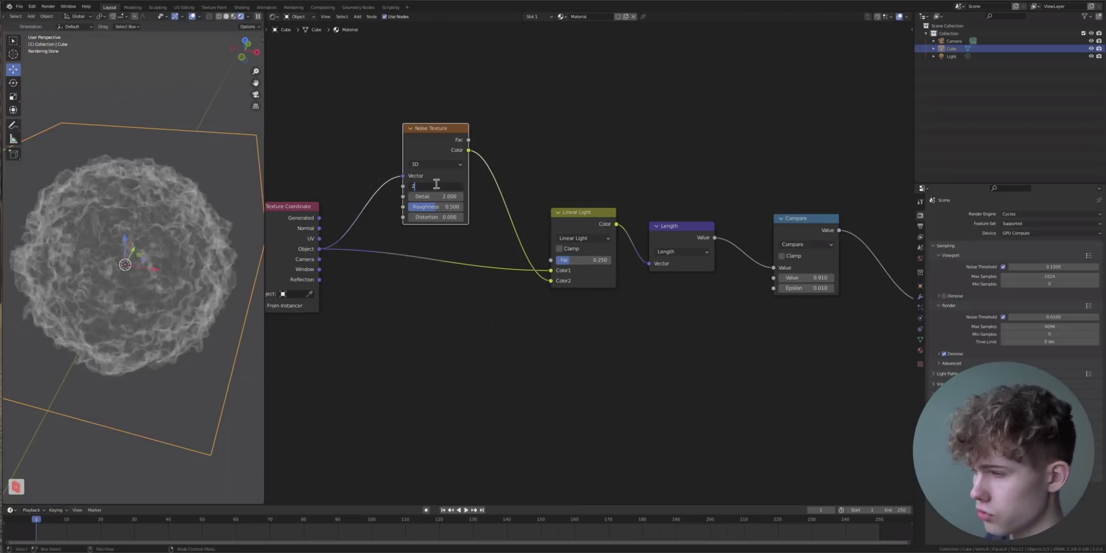
type("2")
key("Return")
left_click(431, 196)
type("3")
key("Return")
left_click(440, 216)
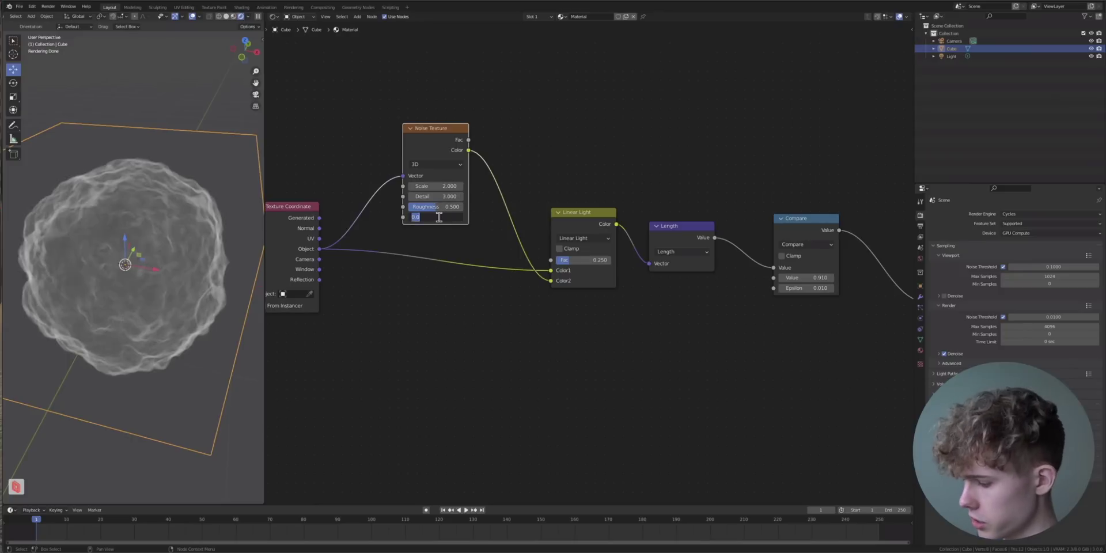
type("0.4")
key("Return")
mouse_move(86, 278)
middle_mouse_down()
mouse_move(185, 254)
mouse_move(80, 268)
middle_mouse_up()
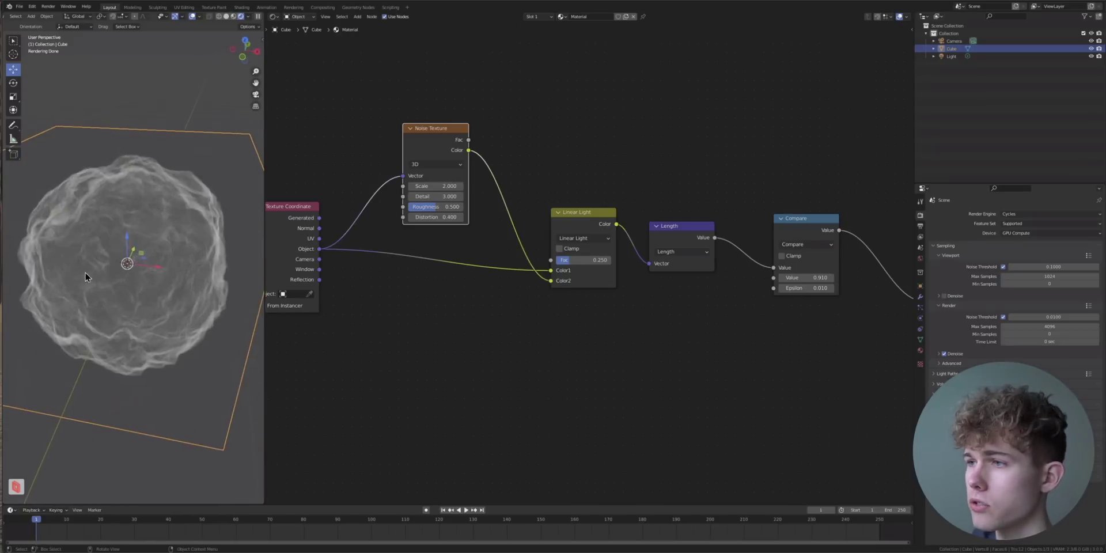
- Set the Compare node's value to 0.880 and view the cube from the front
scroll(81, 268, "down", 3)
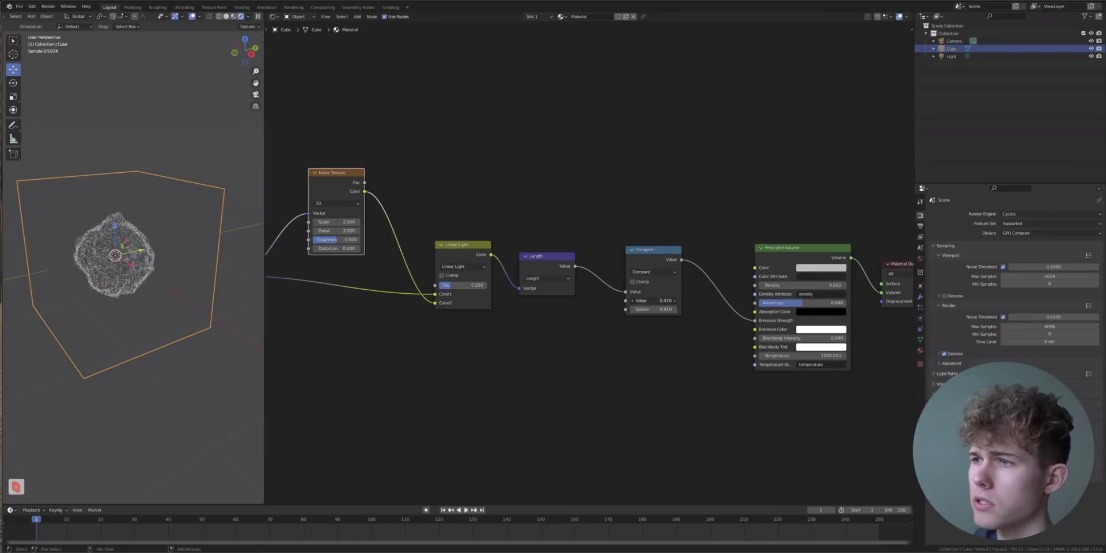
mouse_move(654, 300)
left_mouse_down()
mouse_move(703, 300)
mouse_move(668, 300)
left_mouse_up()
middle_click_drag(133, 225, 115, 193)
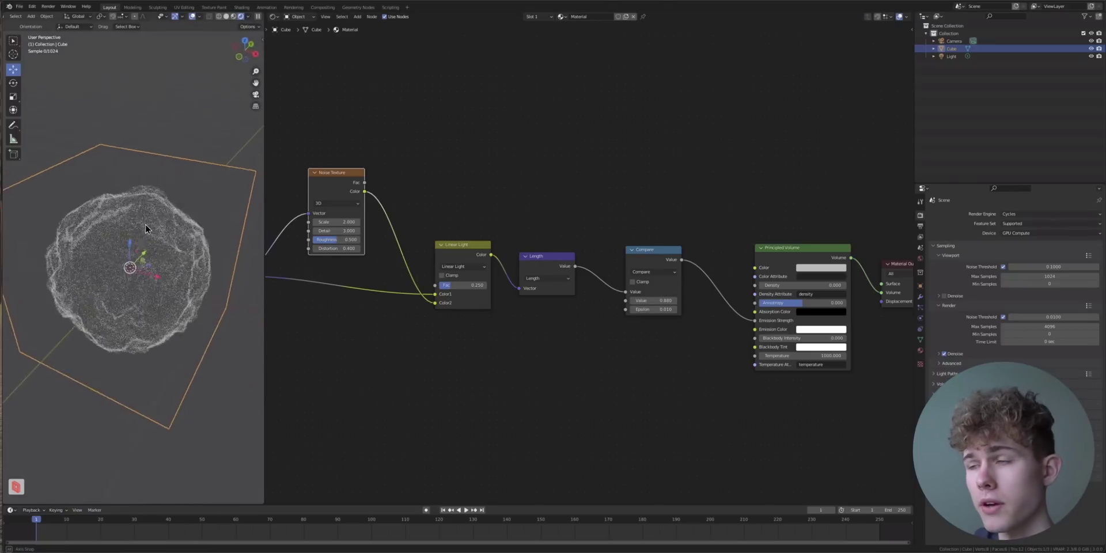
left_click(244, 52)
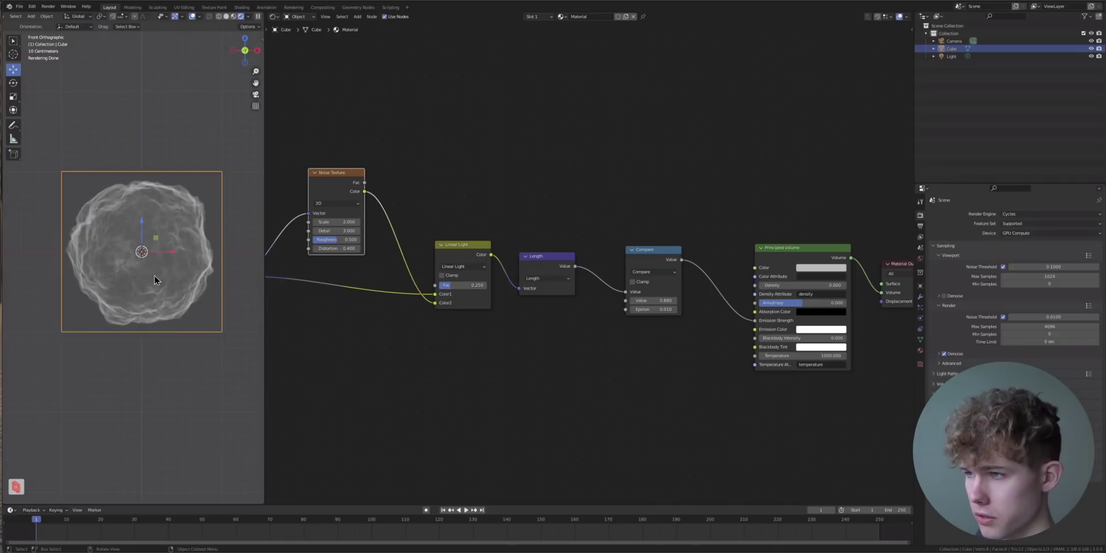
- Insert a Math node set to Multiply between the Compare node and the Principled Volume's emission strength
key("shift+a")
type("MATH")
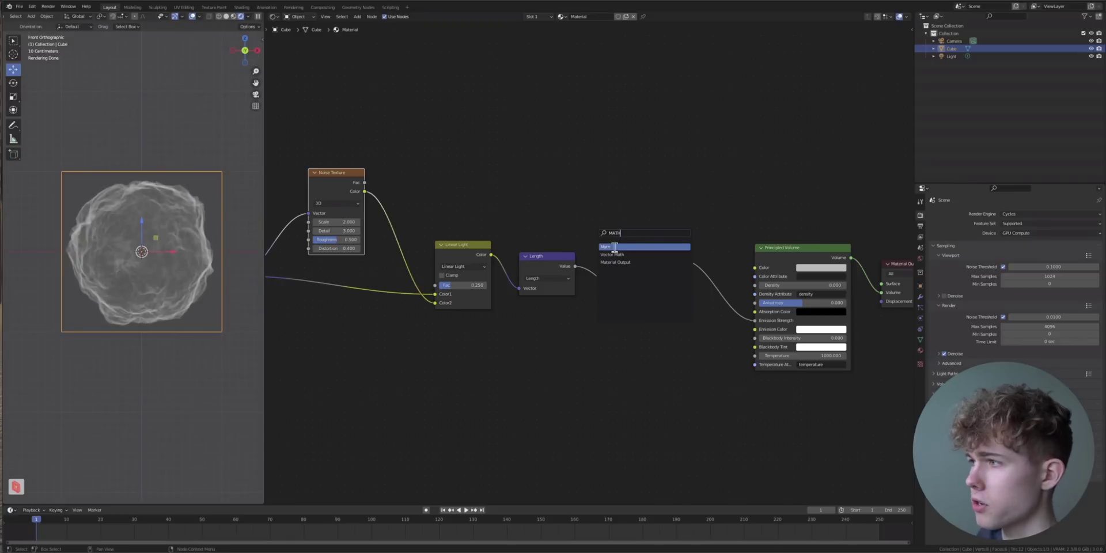
left_click(615, 248)
left_click(738, 259)
left_click(742, 269)
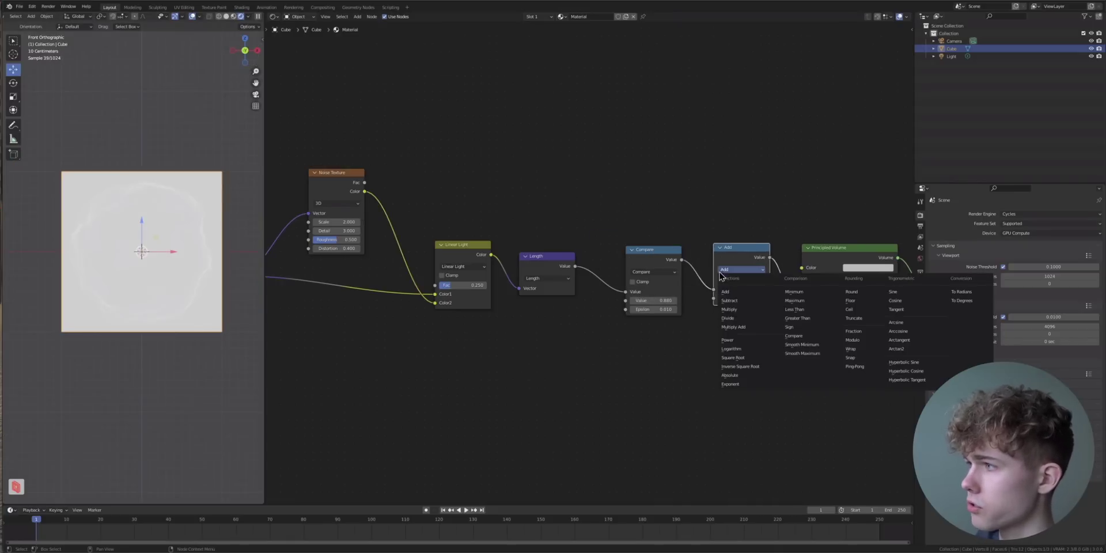
left_click(735, 311)
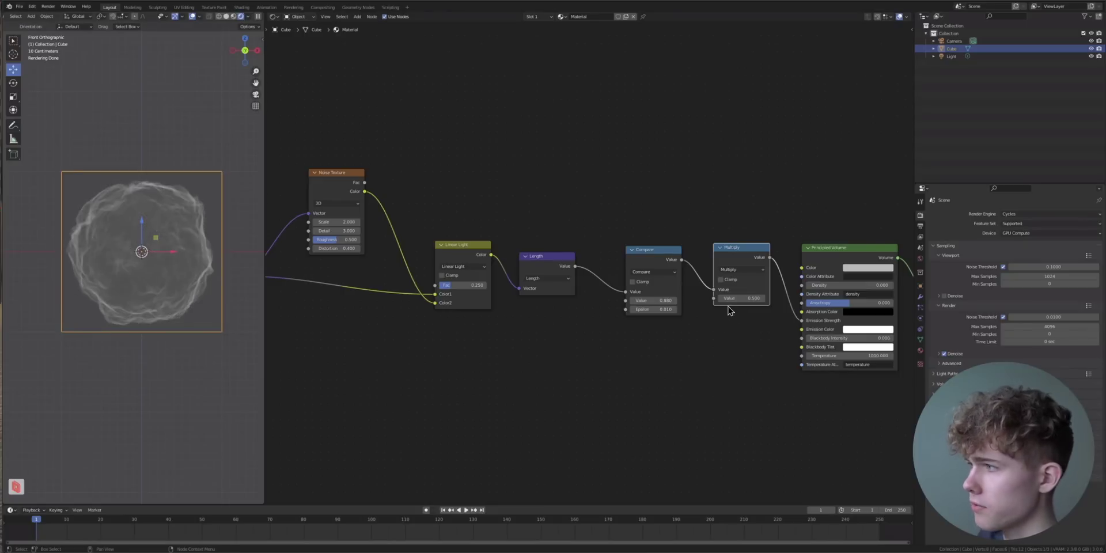
- Test the Multiply node with a value of 0, and set the value to 1
left_click(733, 297)
type("0")
key("Return")
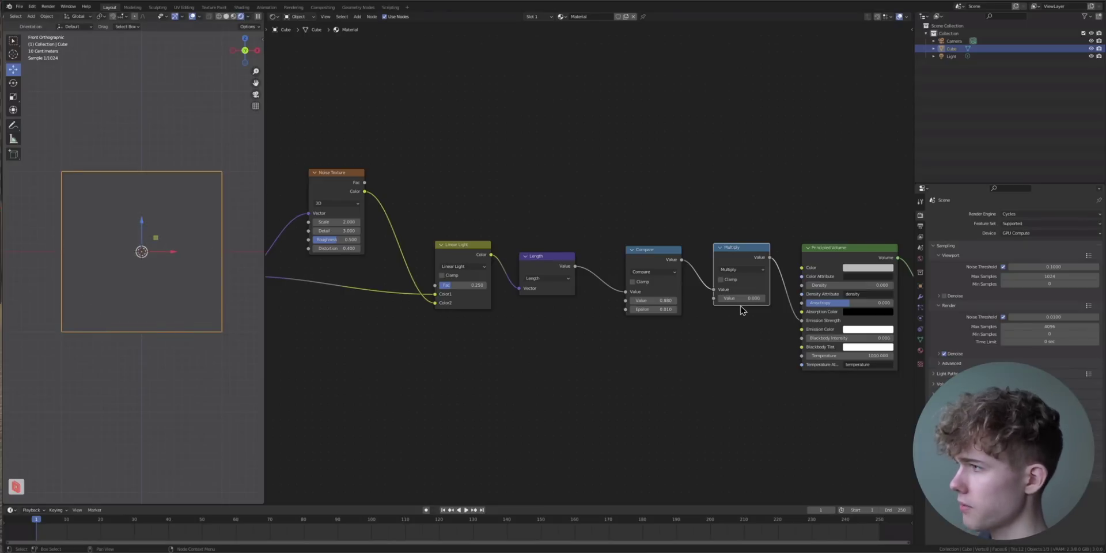
left_click(744, 298)
type("1")
key("Return")
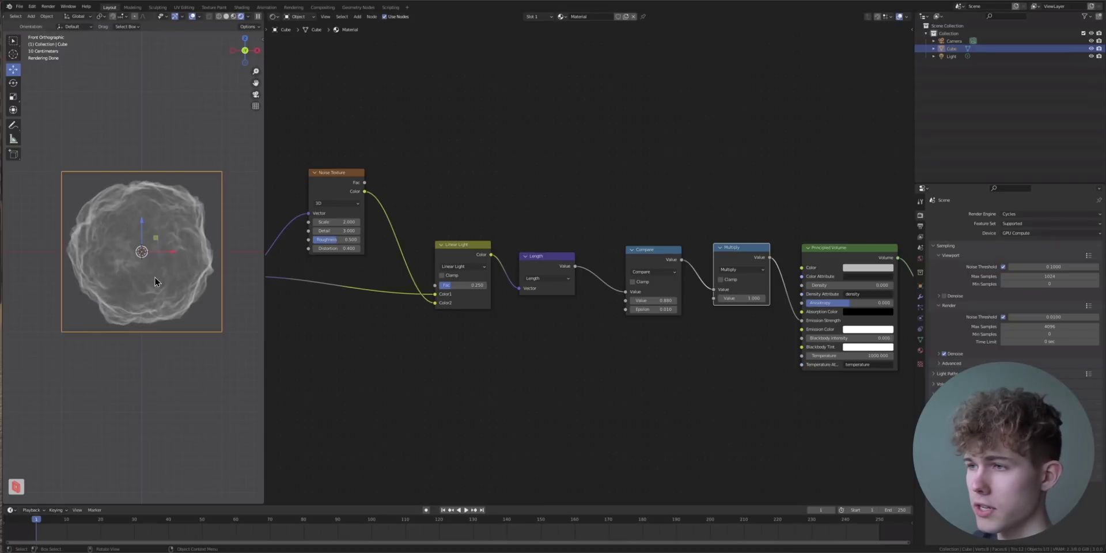
- Annotate the front view with a horizontal line through the sphere's centre, marking 0 in the lower half and 1 in the upper
left_click_drag(113, 250, 215, 249)
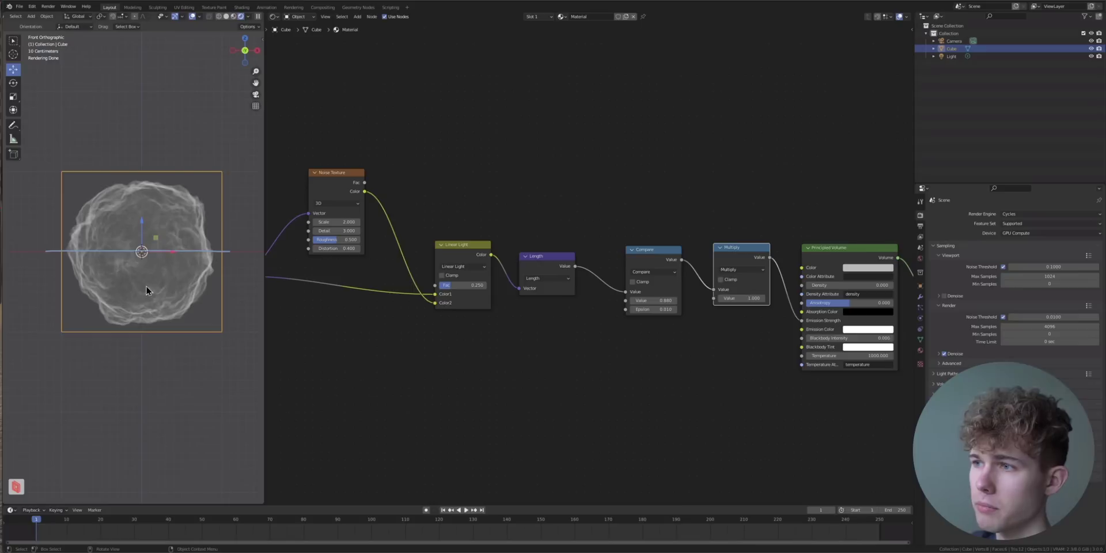
left_click_drag(132, 284, 134, 274)
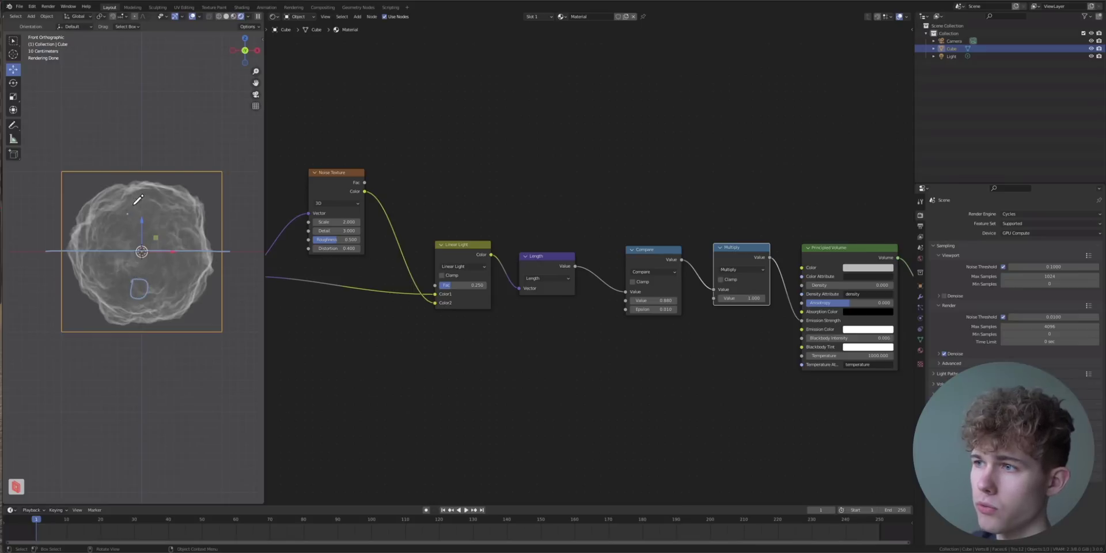
- Add a Separate XYZ node below the Linear Light node and connect the Texture Coordinate's Object output to its Vector input
key("shift+a")
left_click(417, 307)
type("separ")
left_click(445, 337)
left_click(449, 364)
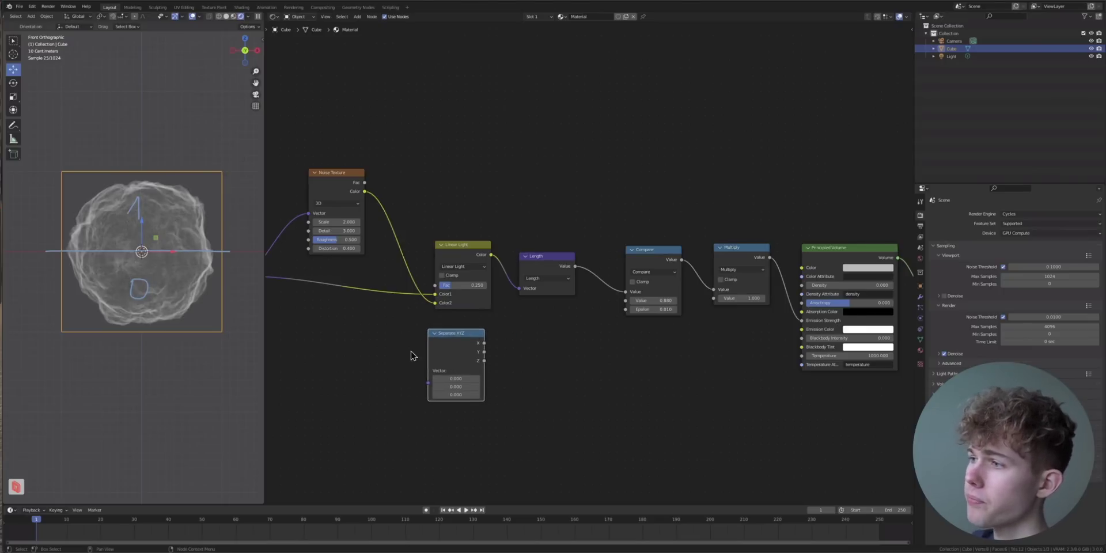
middle_click_drag(340, 322, 430, 310)
left_click_drag(338, 276, 519, 370)
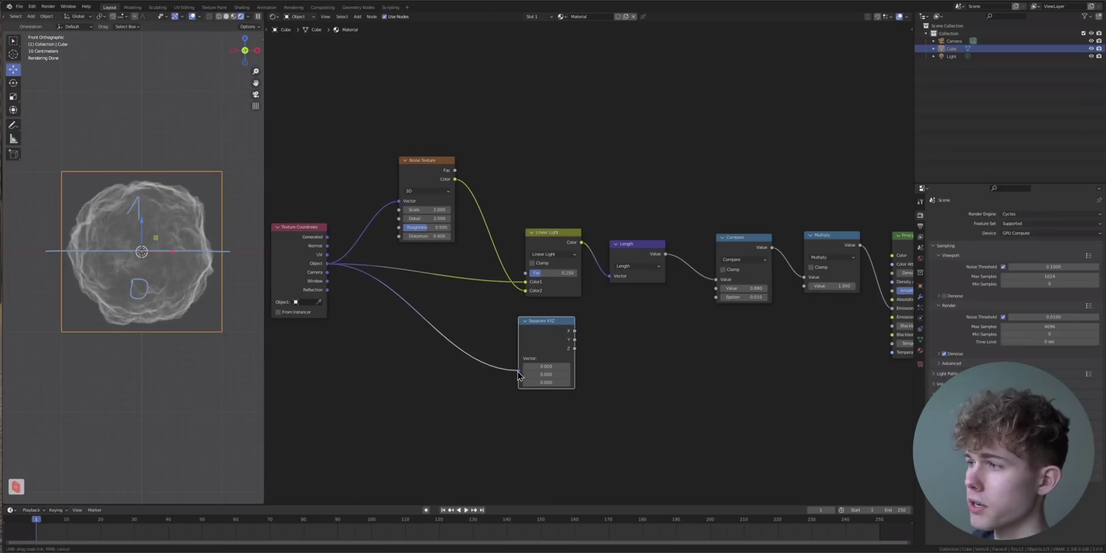
- Connect the Separate XYZ node's Z output to the Multiply node's second value, and preview the Principled Volume output
left_click_drag(574, 348, 804, 285)
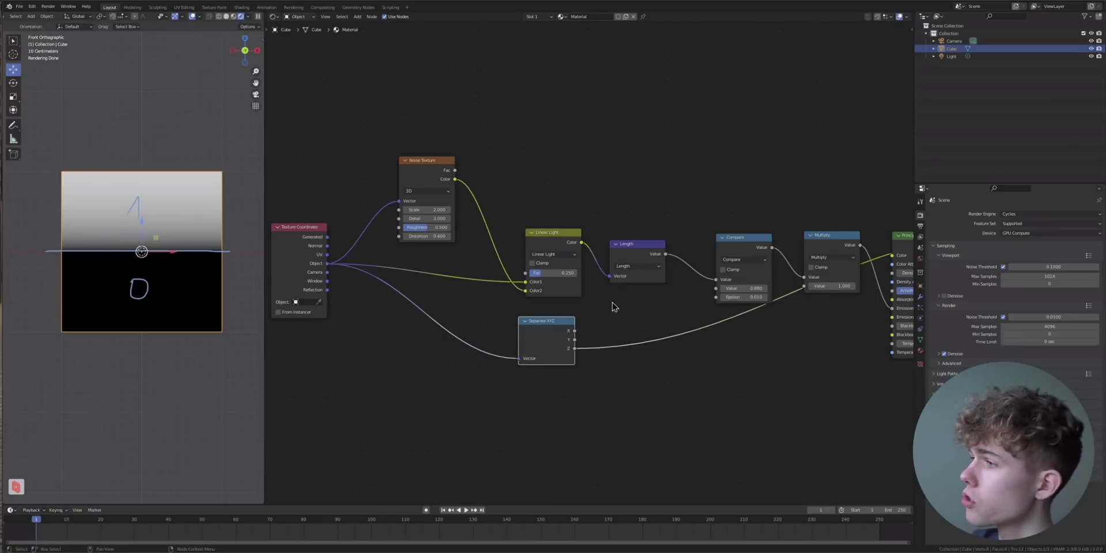
middle_click_drag(590, 333, 551, 334)
left_click_drag(537, 350, 766, 288)
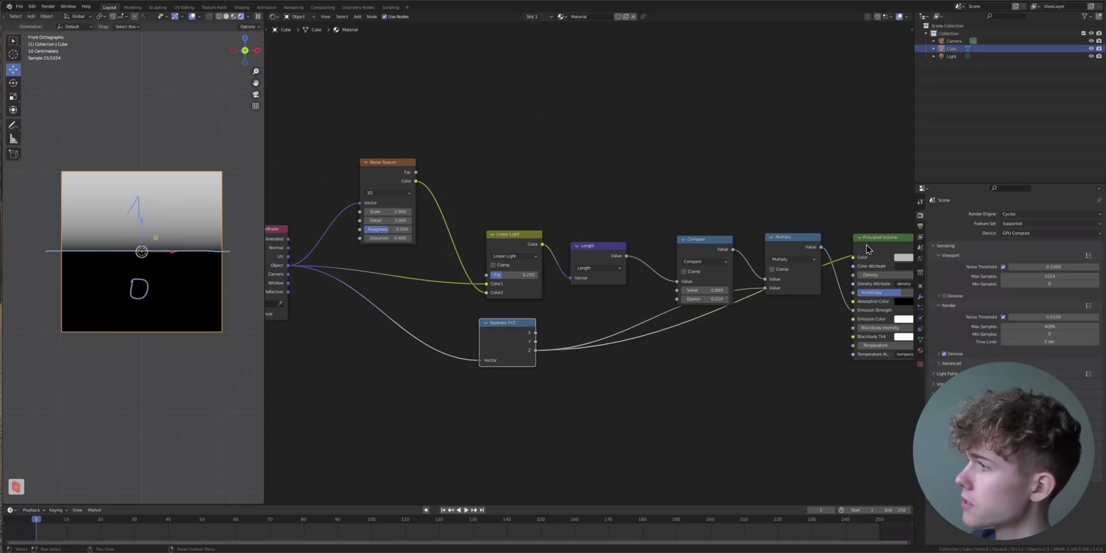
left_click(871, 242, "ctrl+shift")
key("Home")
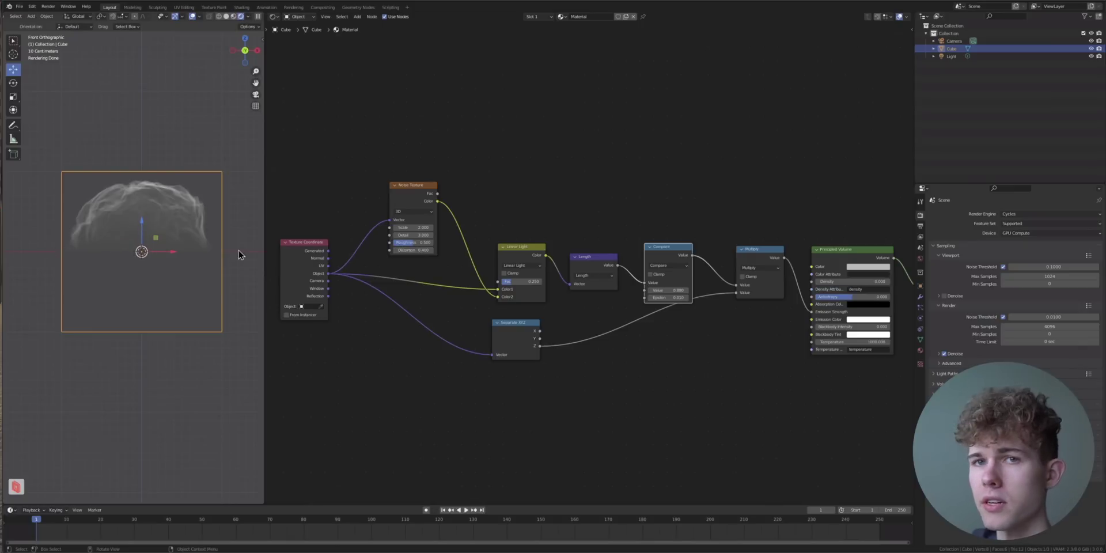
- Insert a duplicate of the Compare node between Separate XYZ and Multiply, set to Greater Than with a threshold of 0
scroll(598, 335, "up", 2)
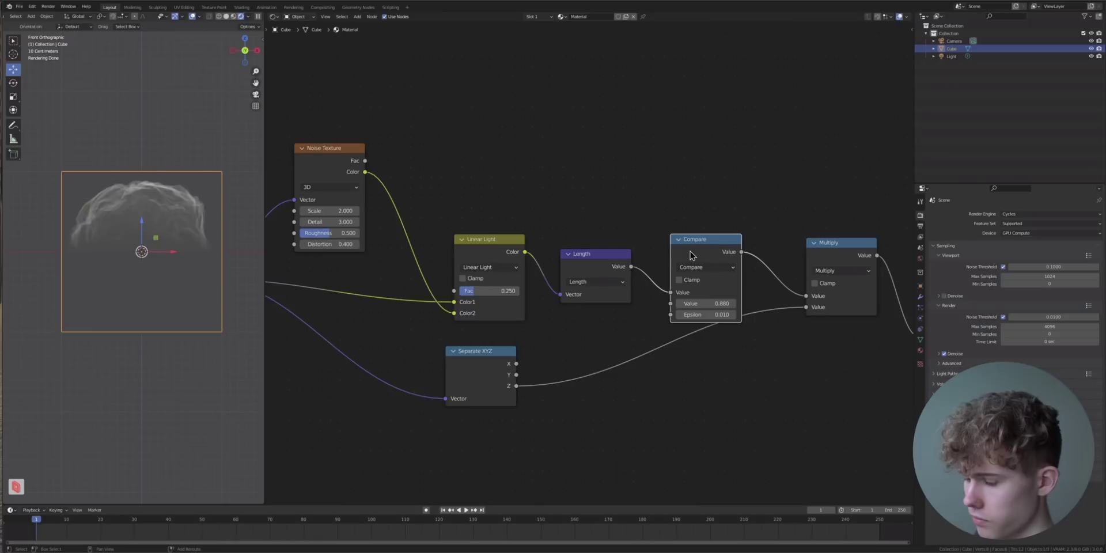
key("shift+d")
left_click(595, 357)
left_click(610, 369)
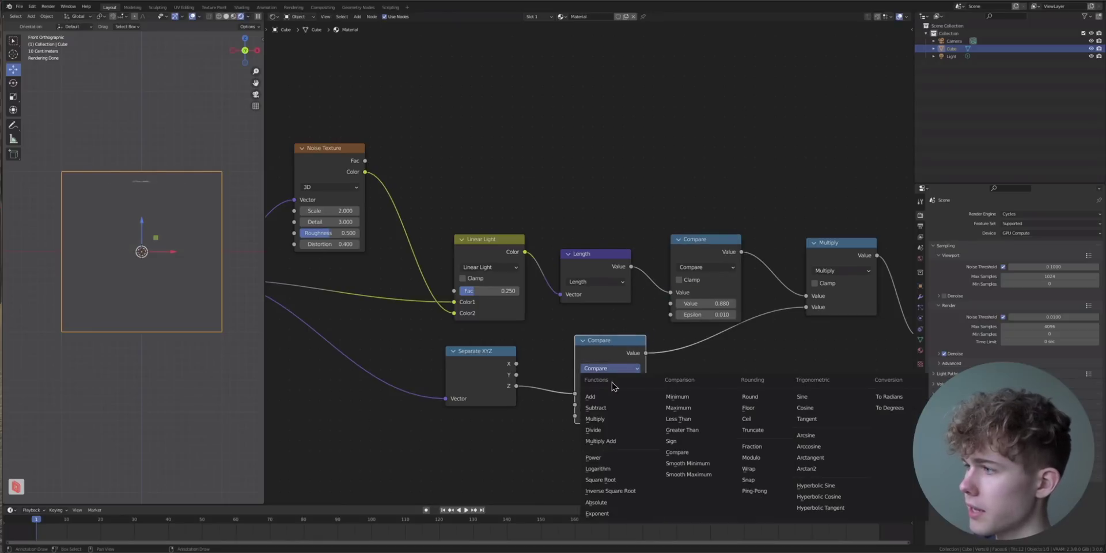
left_click(679, 430)
middle_click_drag(99, 231, 140, 241)
scroll(161, 265, "up", 4)
left_click(244, 54)
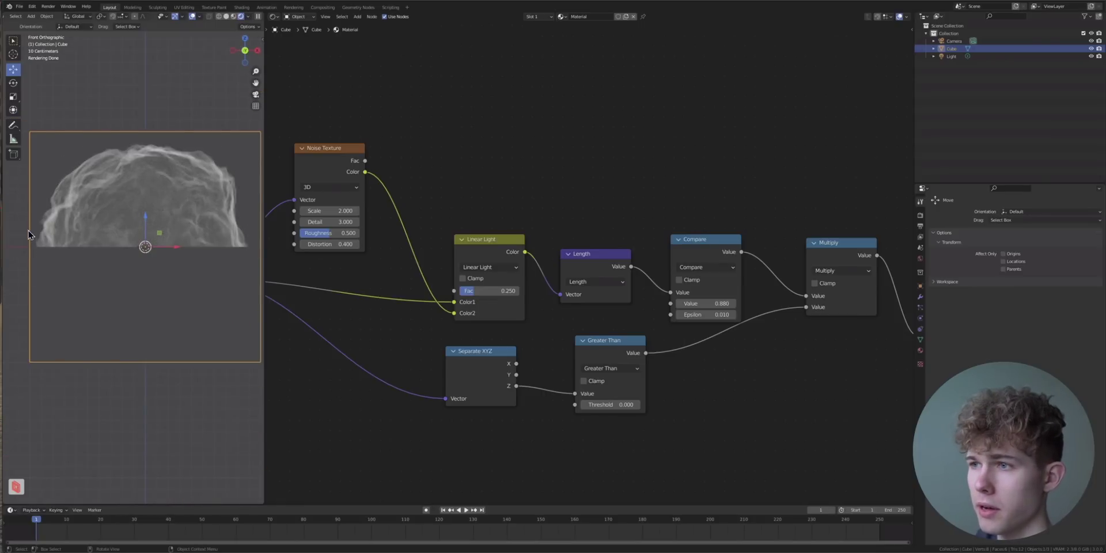
- Insert a second Multiply node after the first, and annotate a band around the dome's base with 0 above and 1 below
mouse_move(28, 243)
left_mouse_down()
mouse_move(234, 244)
mouse_move(250, 228)
mouse_move(32, 229)
left_mouse_up()
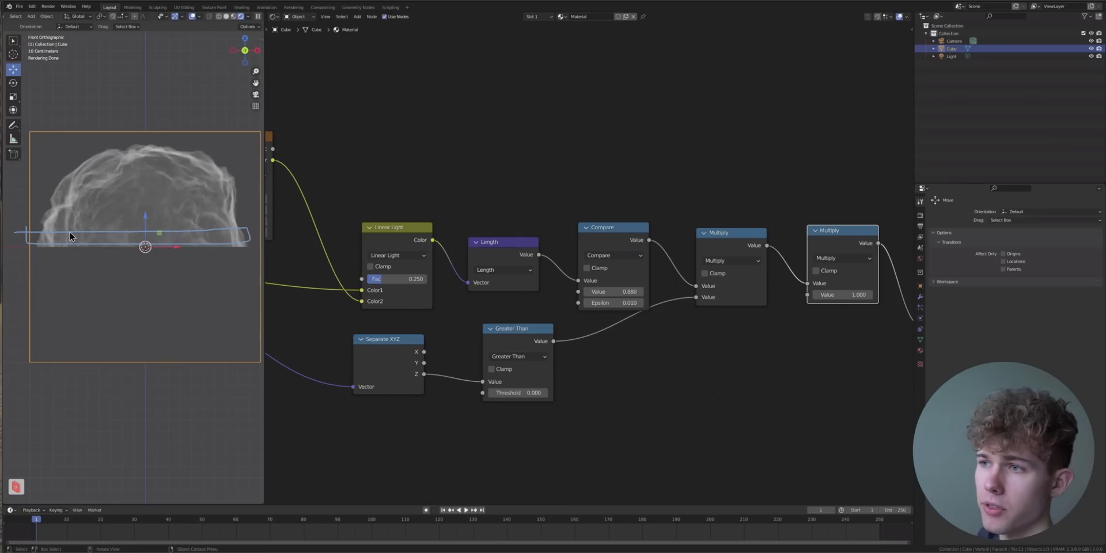
mouse_move(32, 235)
left_mouse_down()
mouse_move(196, 241)
mouse_move(251, 226)
mouse_move(56, 226)
left_mouse_up()
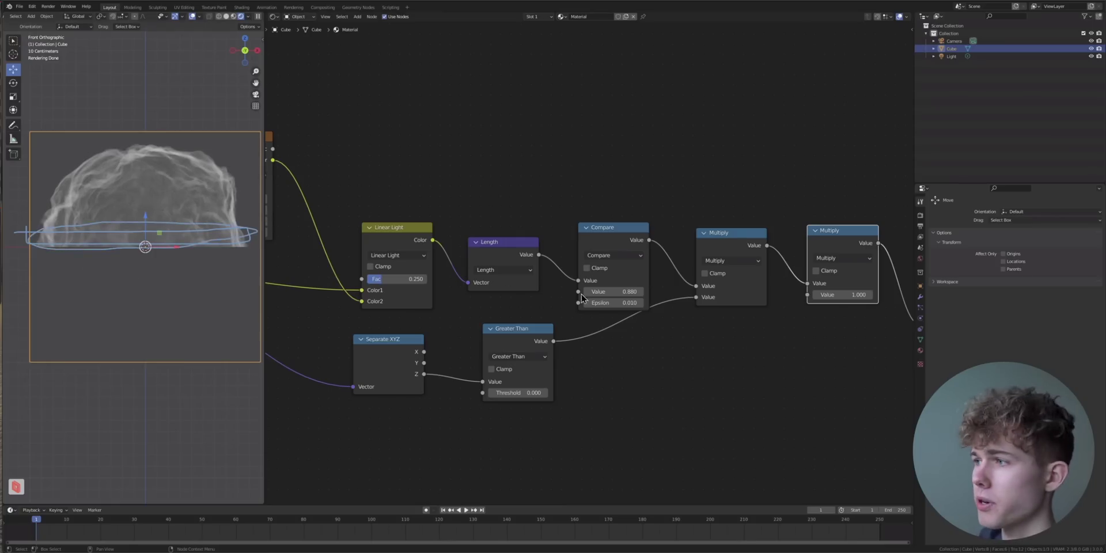
middle_click_drag(424, 353, 441, 323)
middle_click_drag(110, 272, 157, 290, "shift")
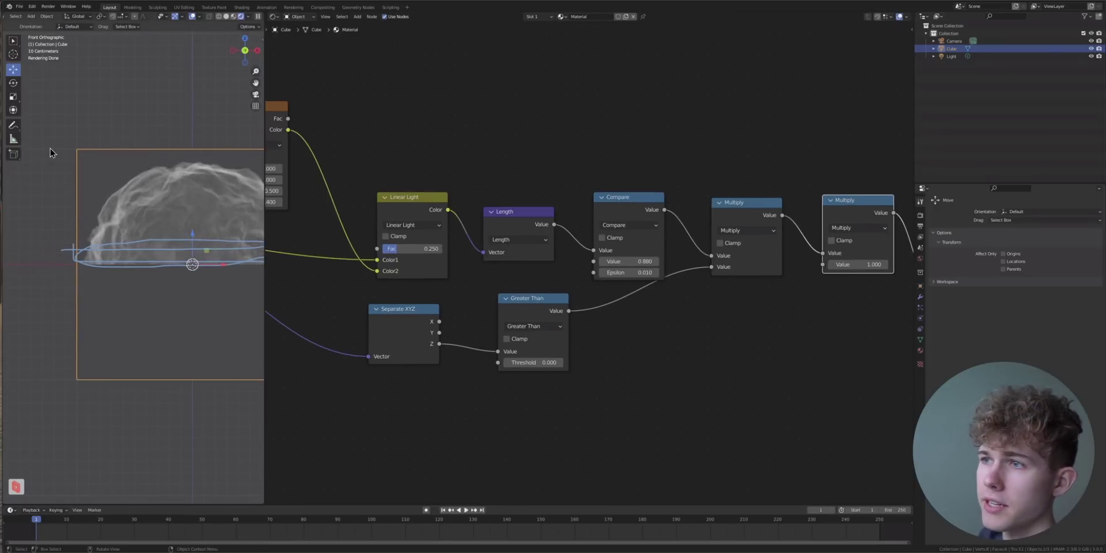
left_click_drag(58, 142, 61, 139)
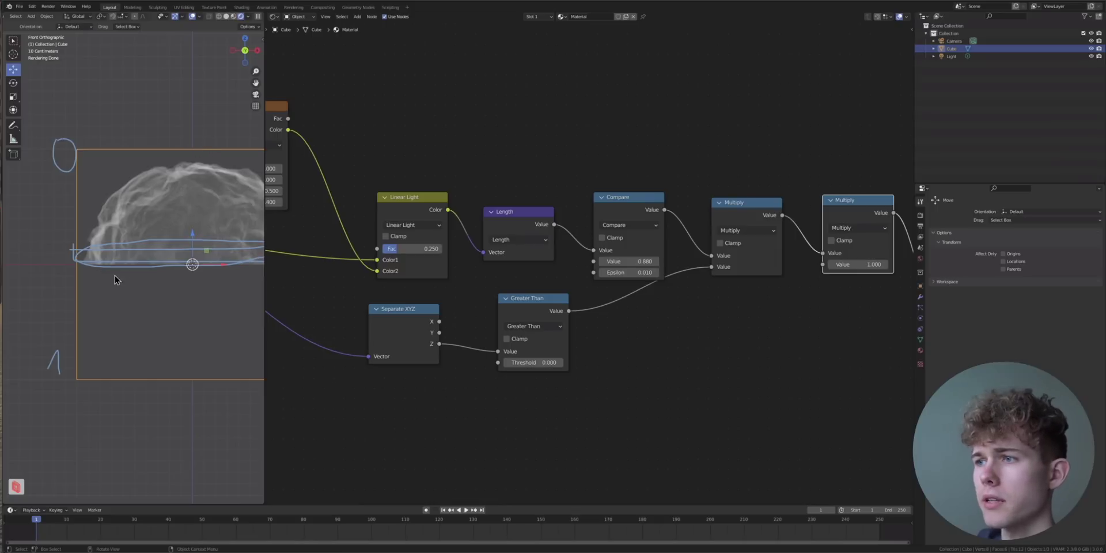
- Preview the Separate XYZ node's Z output on the cube and erase the annotated band around the dome's base
left_click(402, 345, "ctrl+shift")
left_click(402, 344, "ctrl+shift")
left_click(402, 344, "ctrl+shift")
scroll(147, 313, "down", 1)
middle_click_drag(148, 313, 90, 324, "shift")
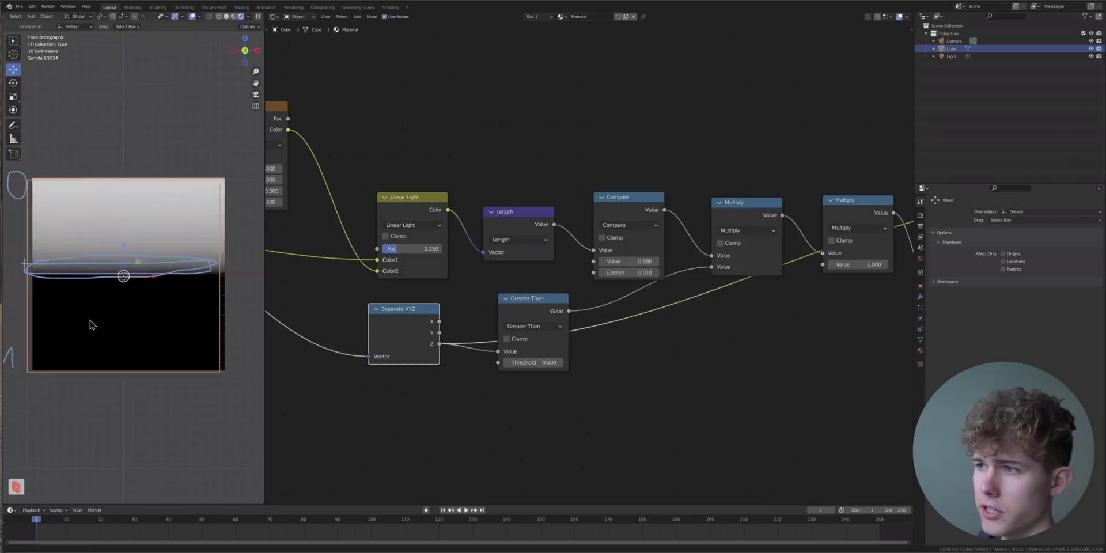
mouse_move(39, 267)
right_mouse_down()
mouse_move(195, 270)
mouse_move(37, 282)
right_mouse_up()
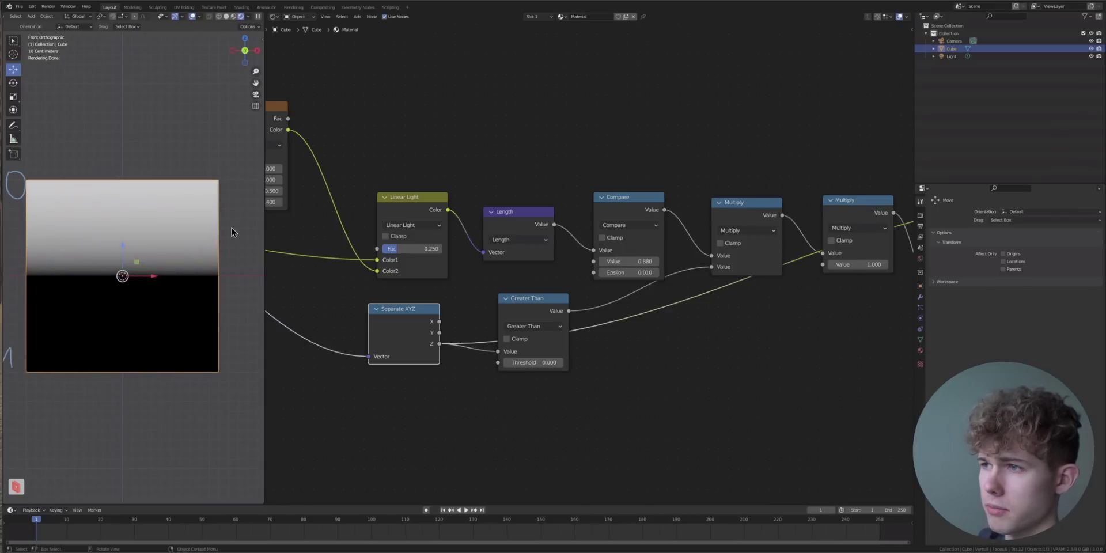
- Annotate the other side of the Z gradient with 1 at the top, 0 at the middle and -1 at the bottom
left_click_drag(229, 186, 235, 188)
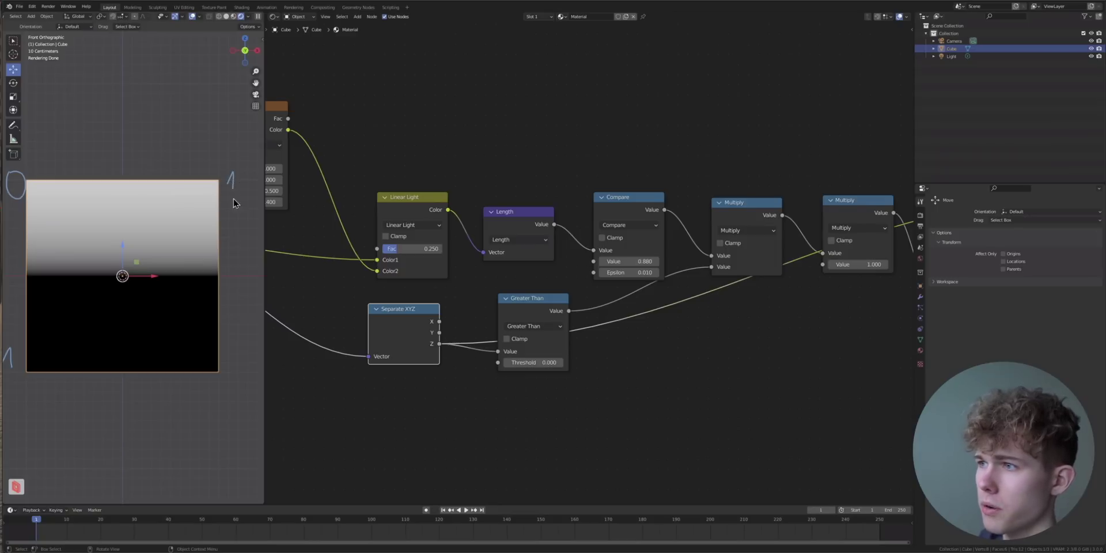
mouse_move(229, 272)
left_mouse_down()
mouse_move(239, 276)
mouse_move(222, 270)
left_mouse_up()
left_click_drag(233, 364, 223, 364)
left_click_drag(241, 368, 247, 350)
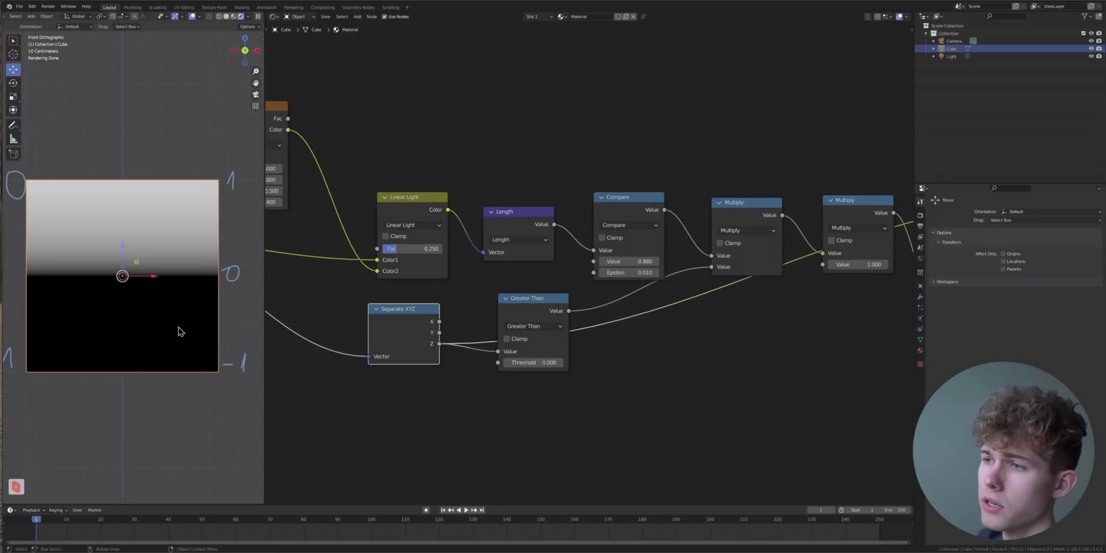
scroll(173, 326, "down", 1)
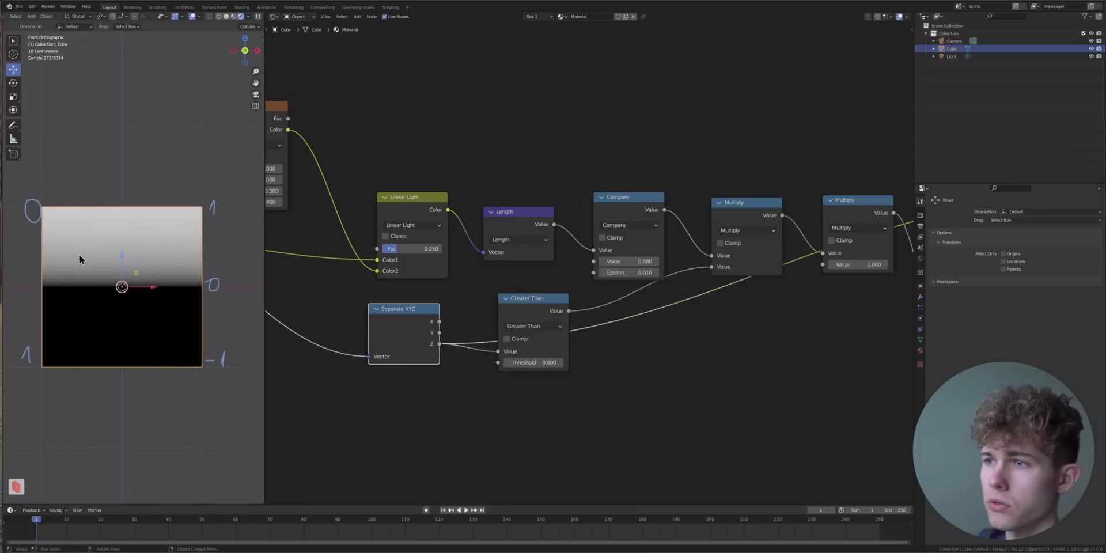
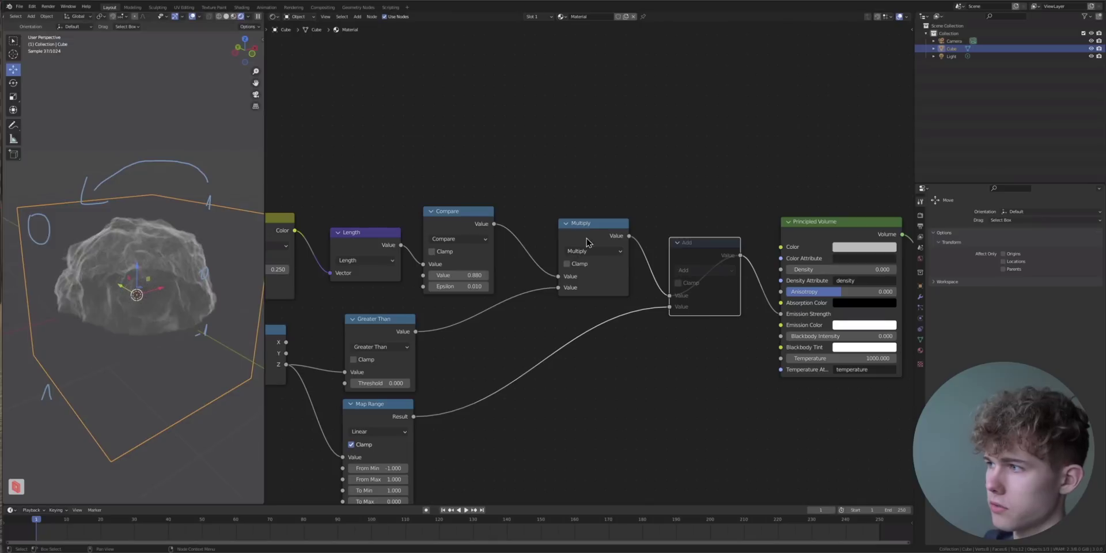
- Frame the Multiply node that combines Compare and Greater Than, and label the frame "Shockwave Mask"
key("m")
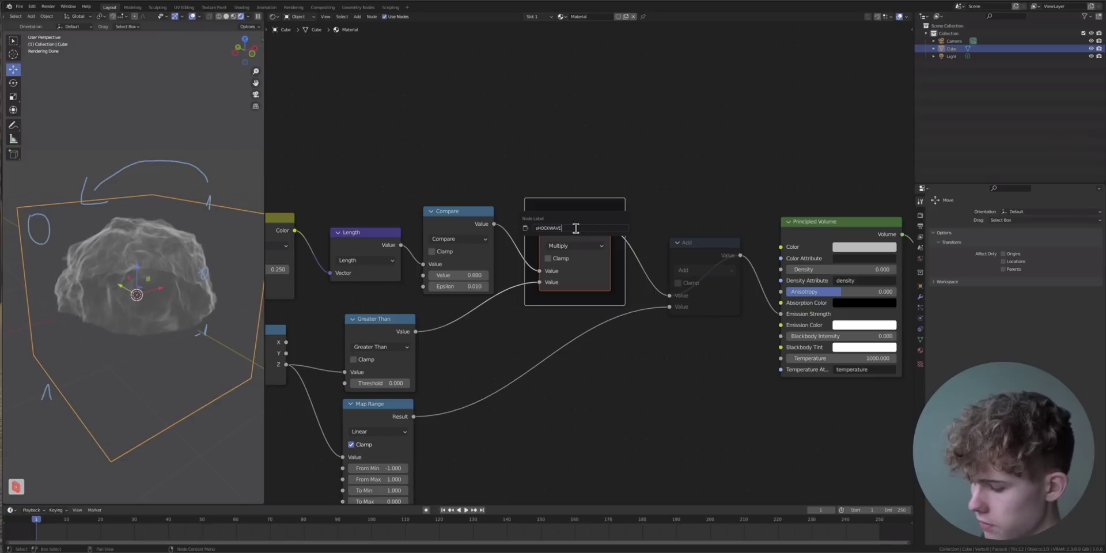
key("Return")
key("F2")
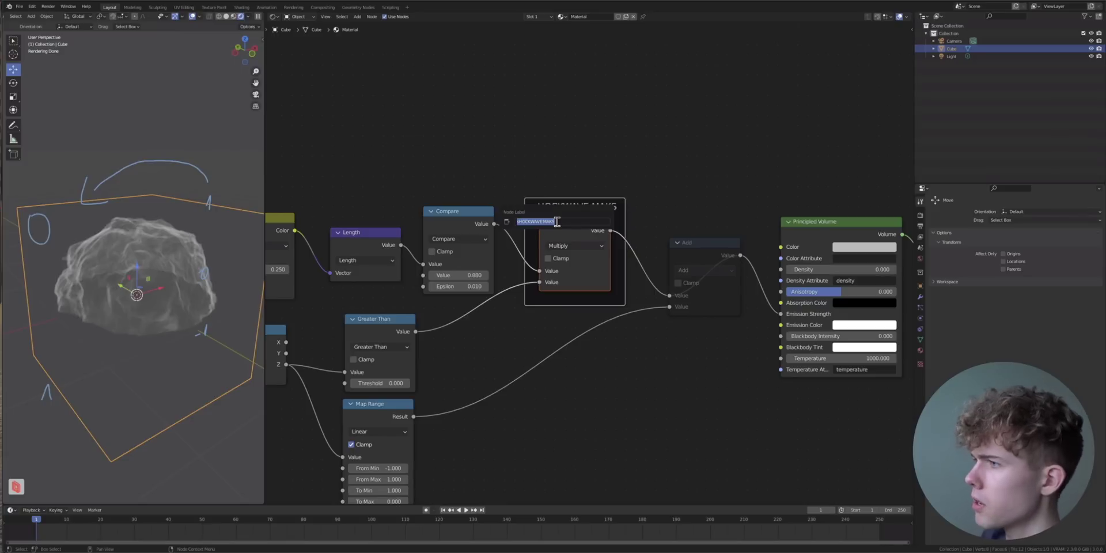
type("S")
type("hockwave Mask")
key("Return")
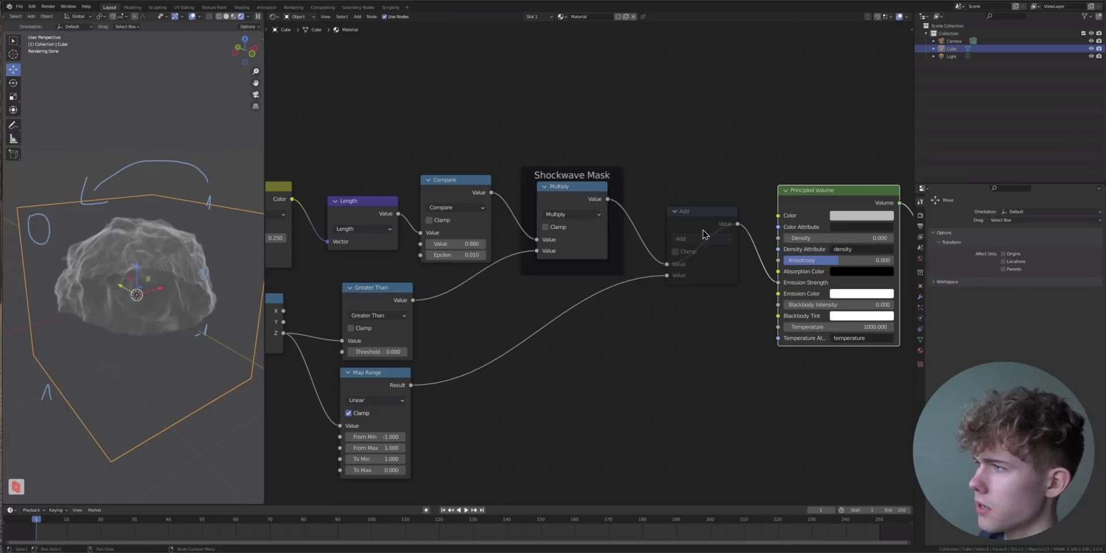
- Unmute the Add node and insert its duplicate after Map Range, set to Multiply, with the Shockwave Mask output as its second value
left_click(703, 231)
key("m")
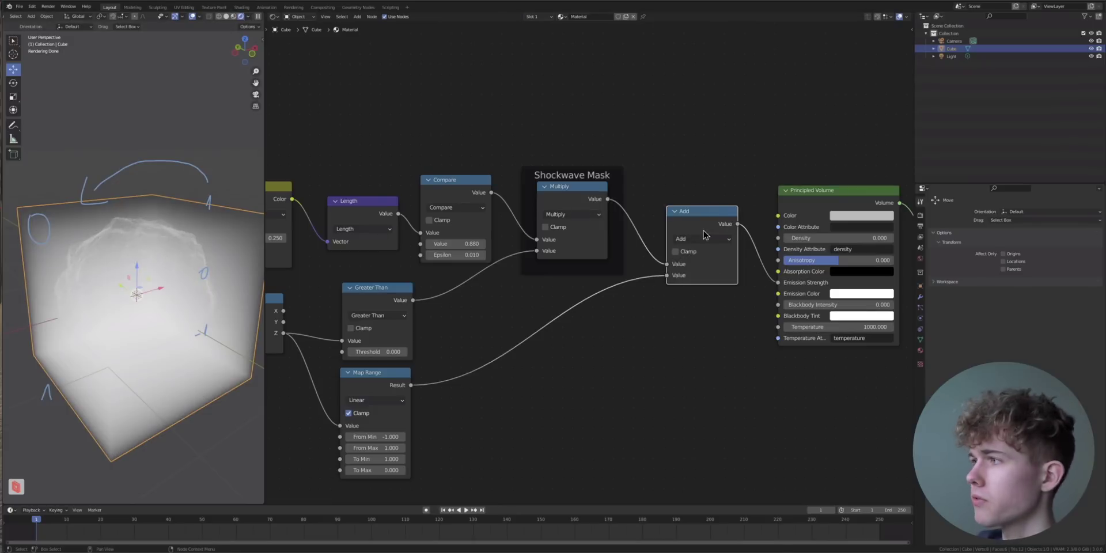
key("shift+d")
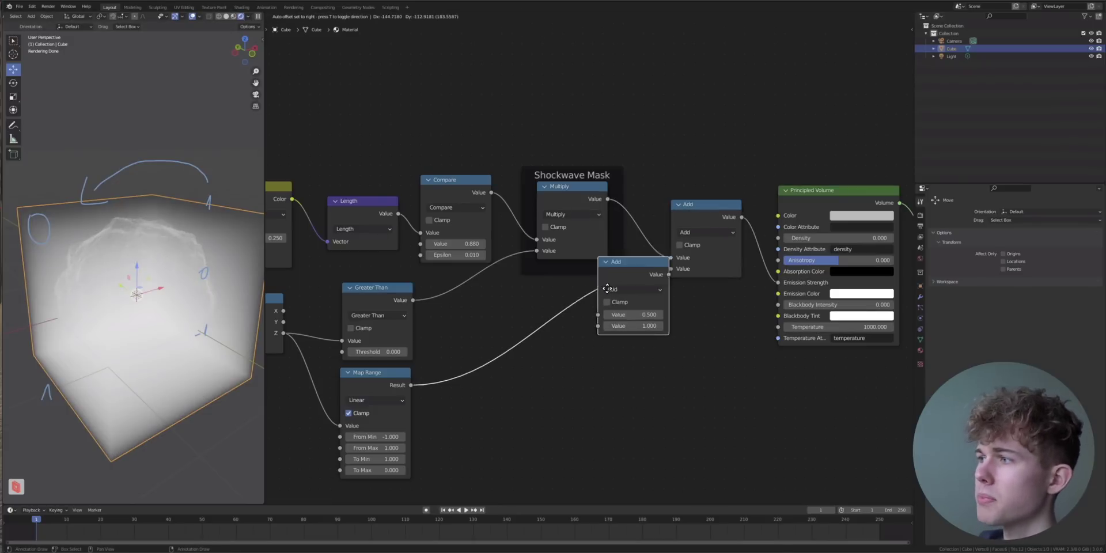
left_click(594, 302)
left_click_drag(608, 199, 570, 345)
left_click(586, 321)
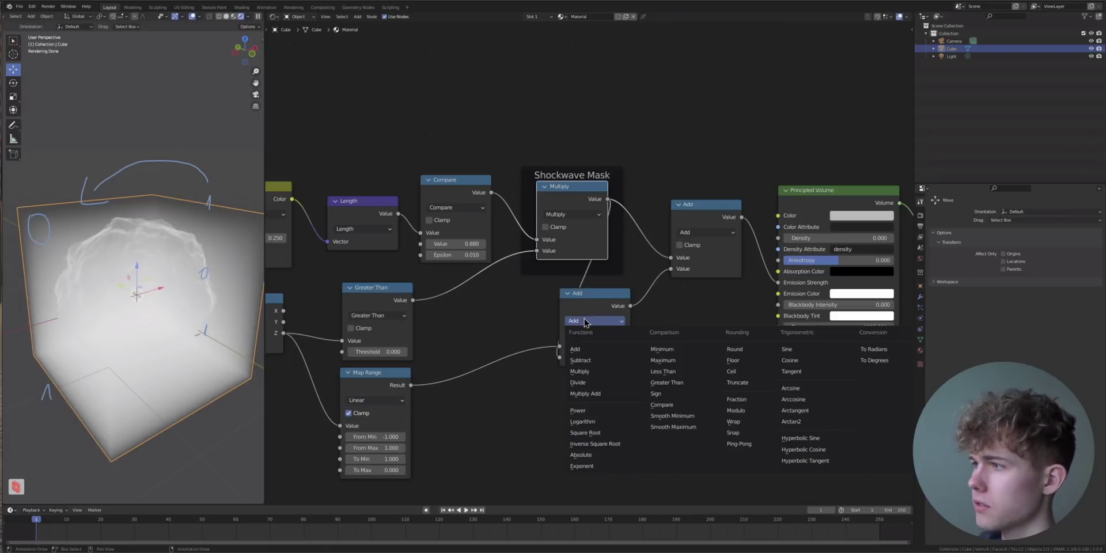
left_click(582, 372)
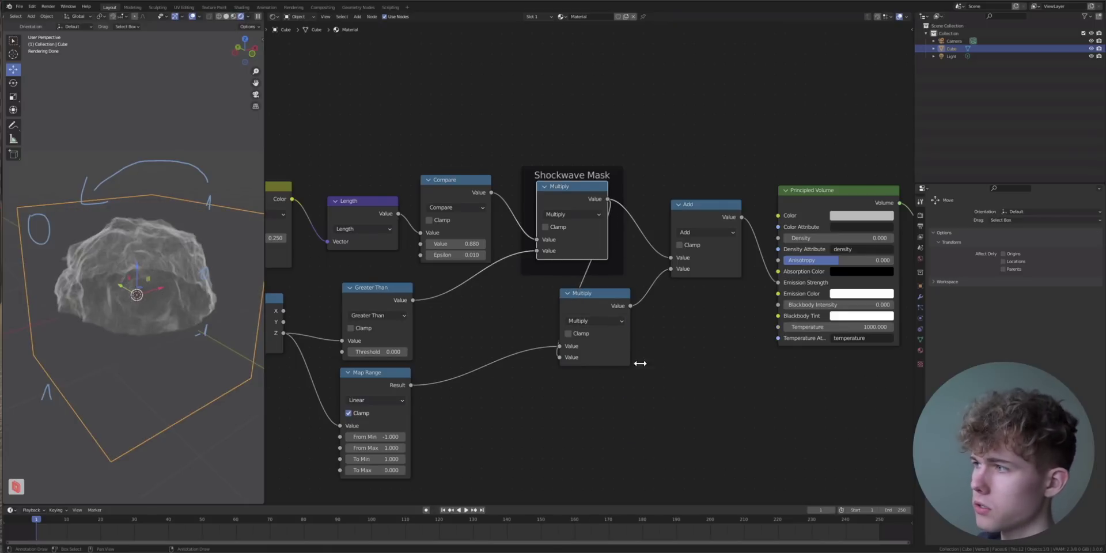
- Insert another Multiply between the Map Range Multiply and the Add node, and raise its value to between 35 and 40
scroll(640, 363, "down", 2)
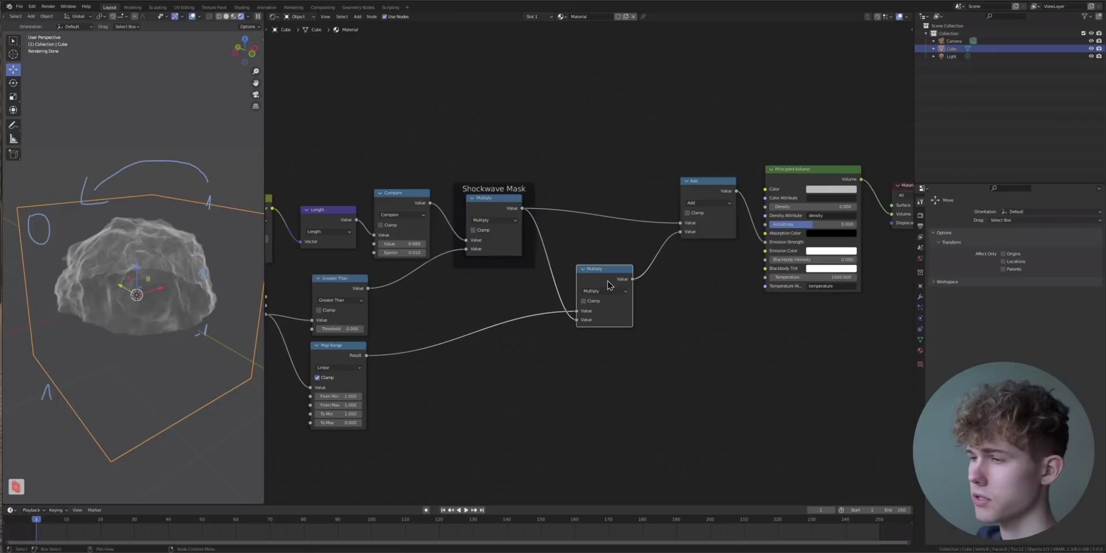
key("shift+d")
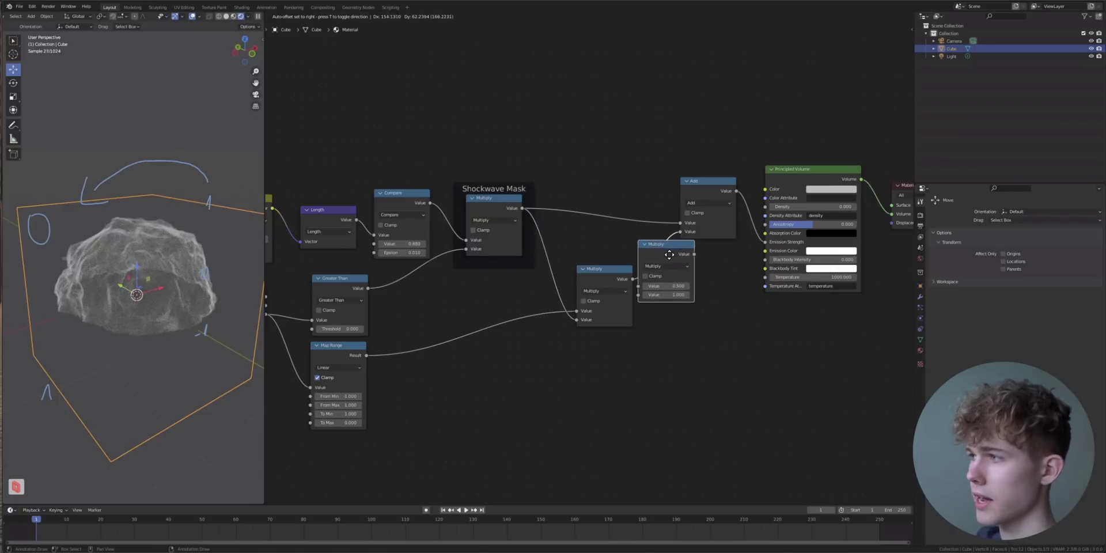
left_click(698, 262)
left_click_drag(697, 298, 720, 297)
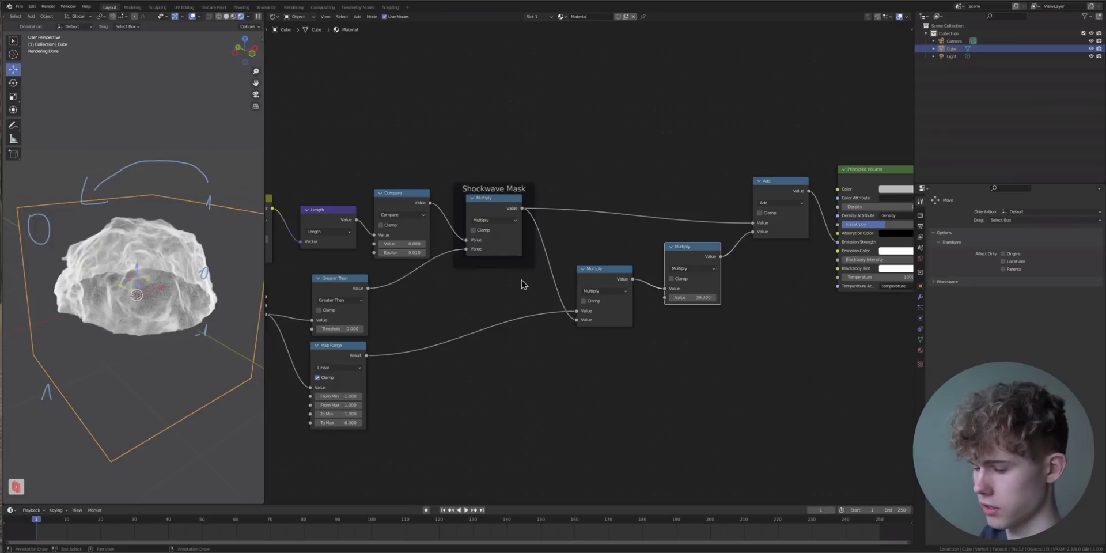
key("shift+a")
type("color")
key("Escape")
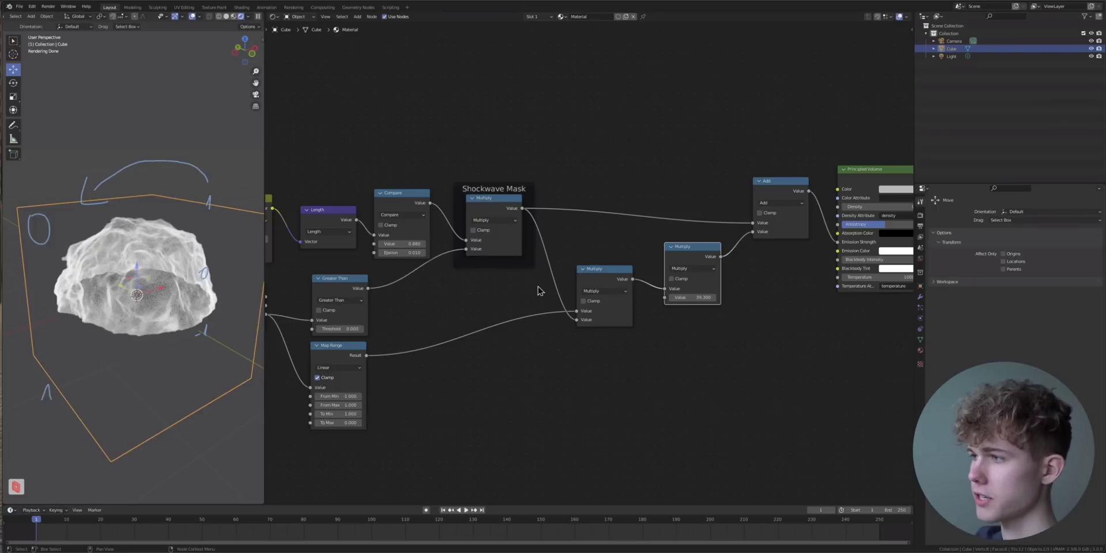
- Insert a ColorRamp between Map Range and Multiply, and move its black stop to about 0.28
key("shift+a")
type("colo")
left_click(503, 310)
left_click(433, 380)
left_click_drag(443, 372, 468, 373)
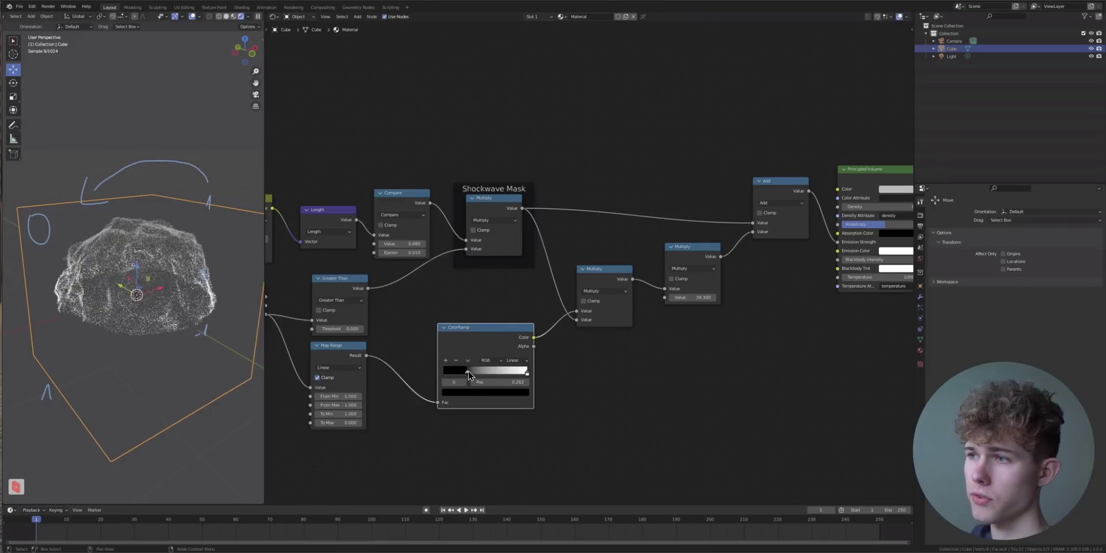
- From the front view, move the ColorRamp's black stop to 0.377 and raise the final Multiply's value above 100
left_click(252, 56)
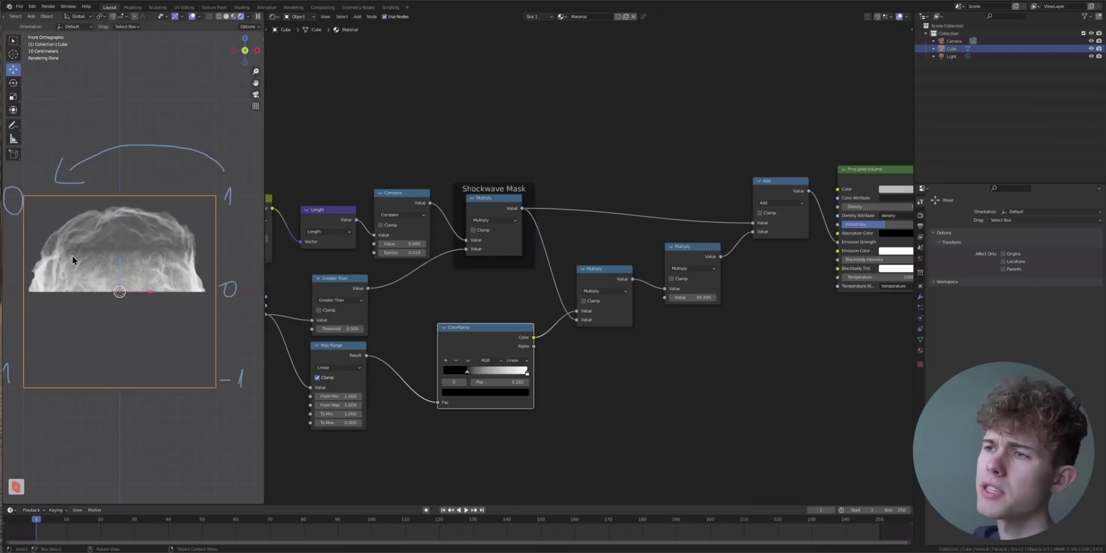
scroll(71, 254, "up", 1)
left_click_drag(468, 372, 476, 371)
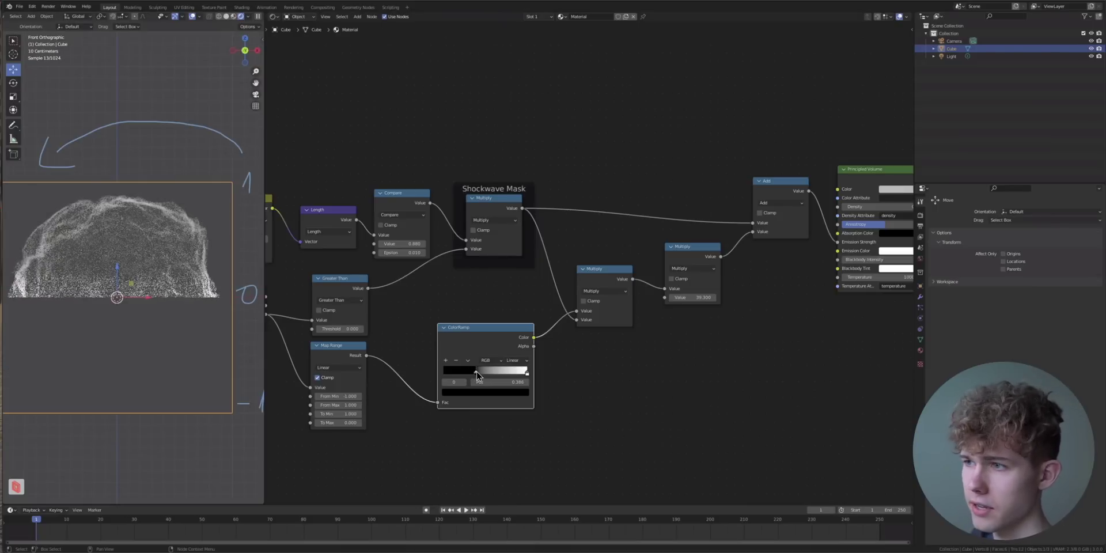
left_click_drag(691, 298, 718, 298)
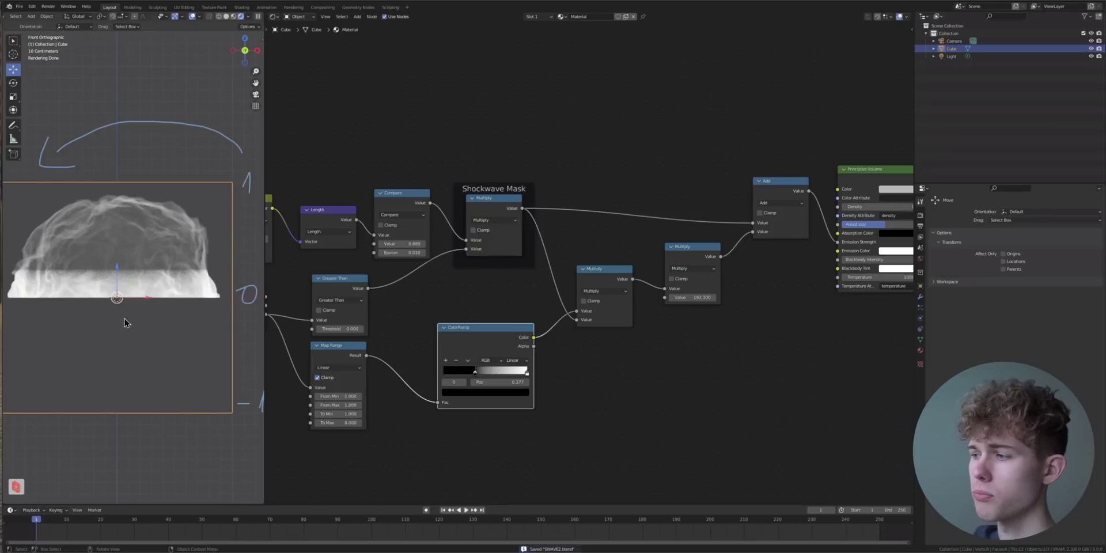
- Preview the Texture Coordinate output and the Linear Light output on the cube to compare undistorted with noise-distorted coordinates
middle_click_drag(367, 328, 495, 340)
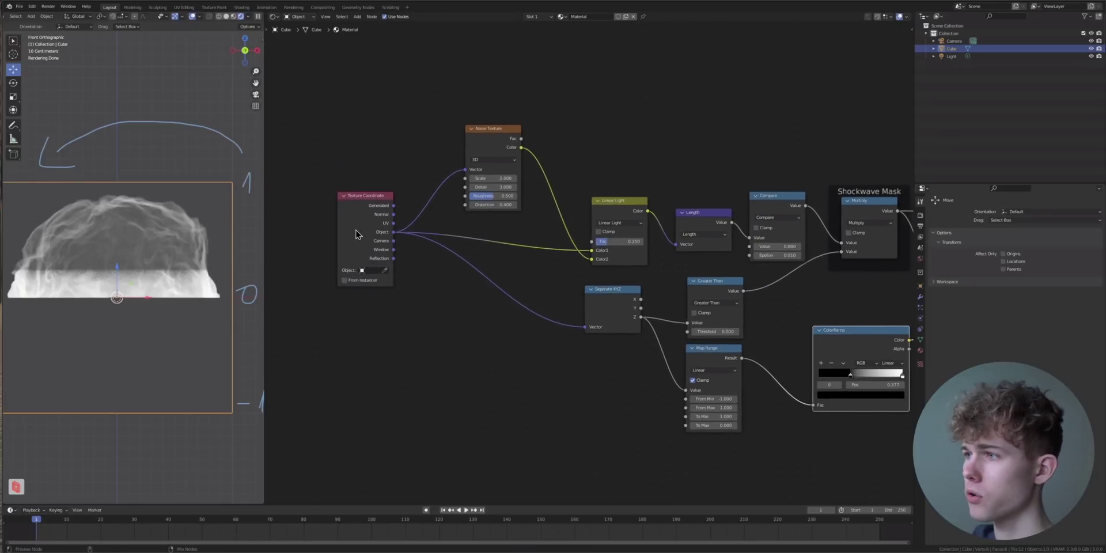
left_click(355, 234, "ctrl+shift")
scroll(121, 303, "up", 2)
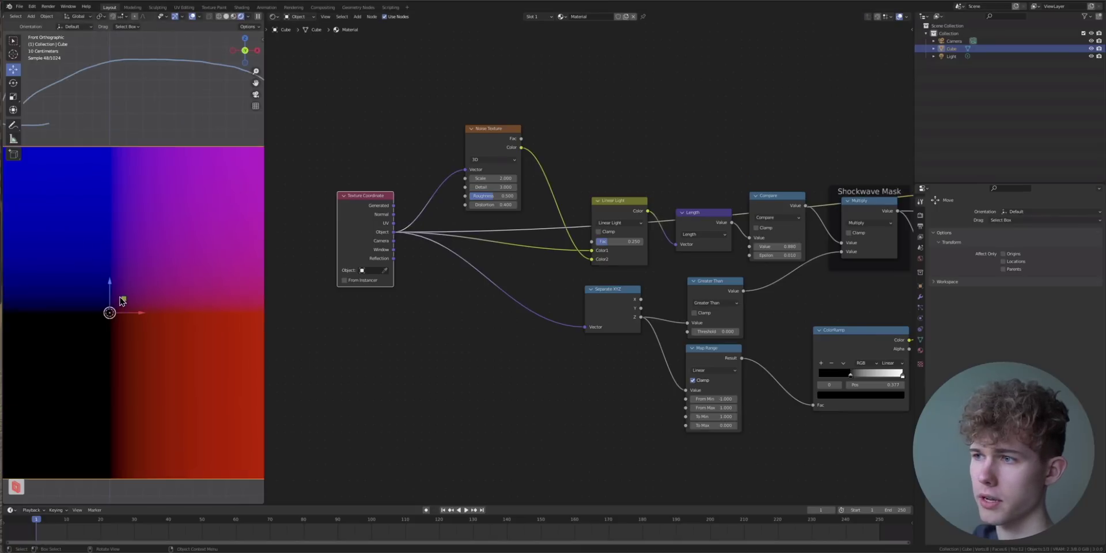
left_click_drag(617, 207, 608, 202)
left_click(605, 198, "ctrl+shift")
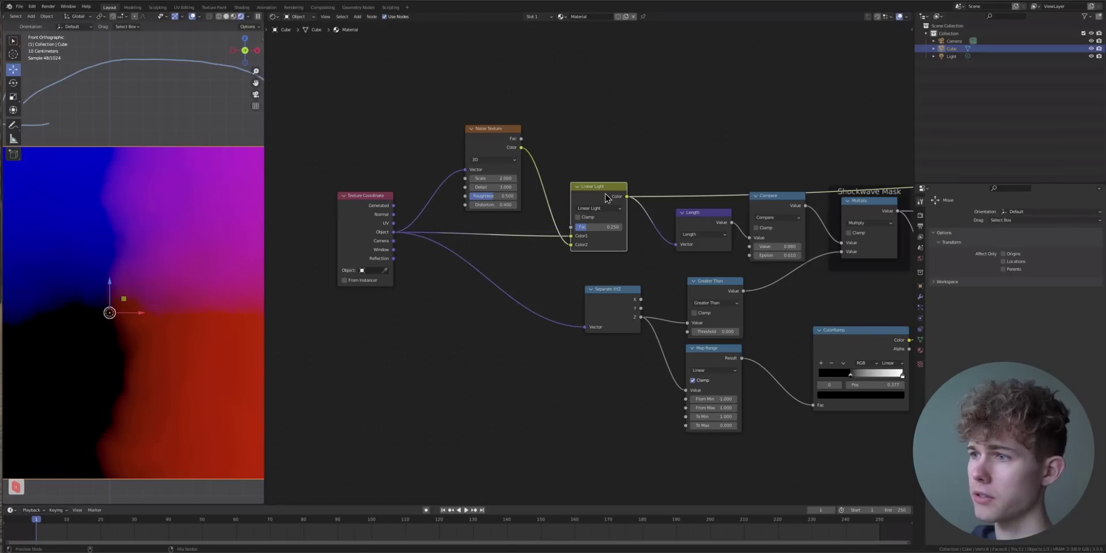
left_click(373, 229, "ctrl+shift")
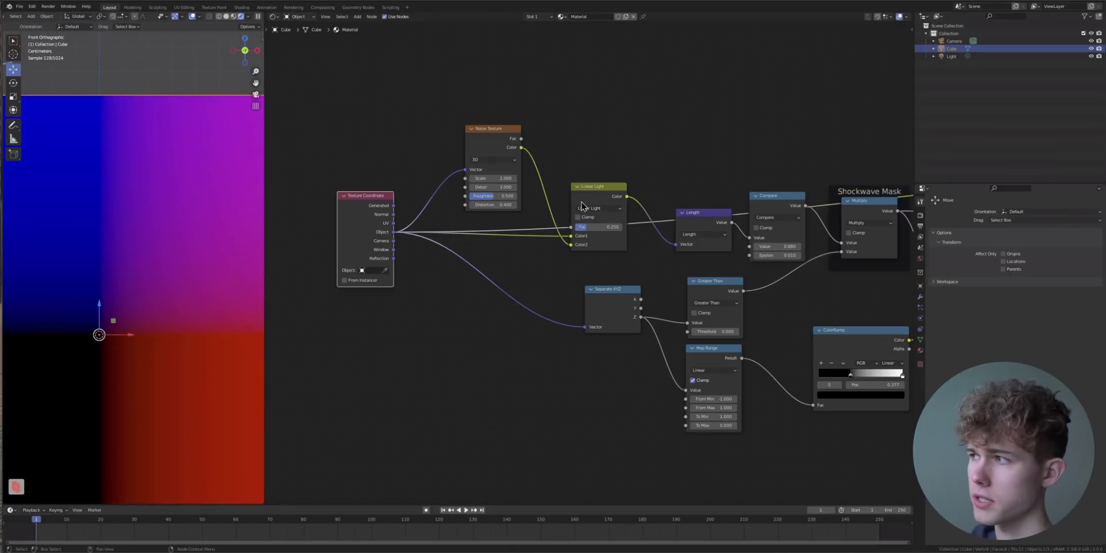
left_click(598, 199, "ctrl+shift")
- Duplicate the Separate XYZ node below the original and feed its vector from Linear Light's color output
middle_click_drag(610, 330, 557, 302)
scroll(557, 300, "up", 2)
left_click(552, 288)
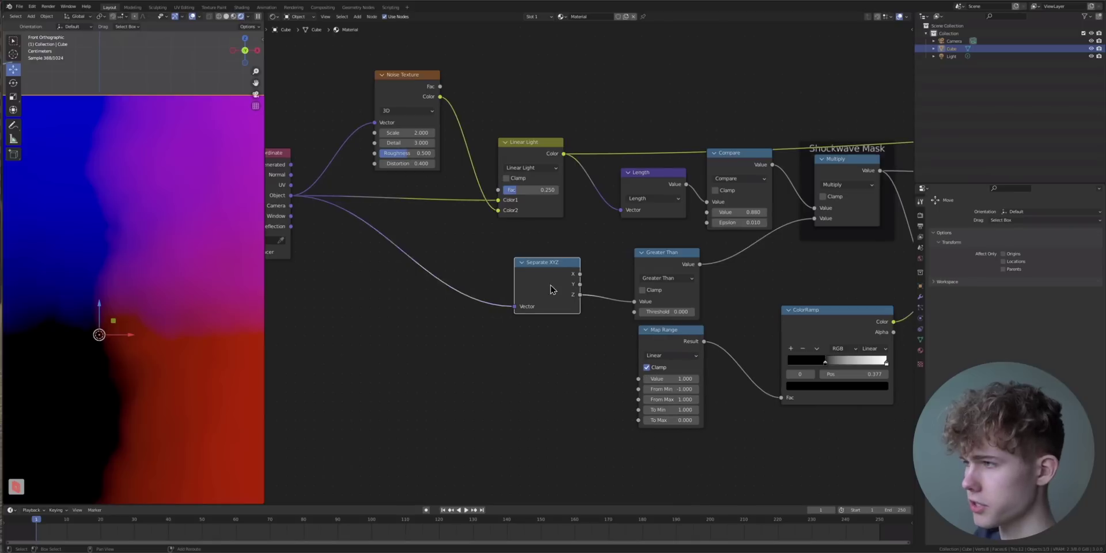
key("shift+d")
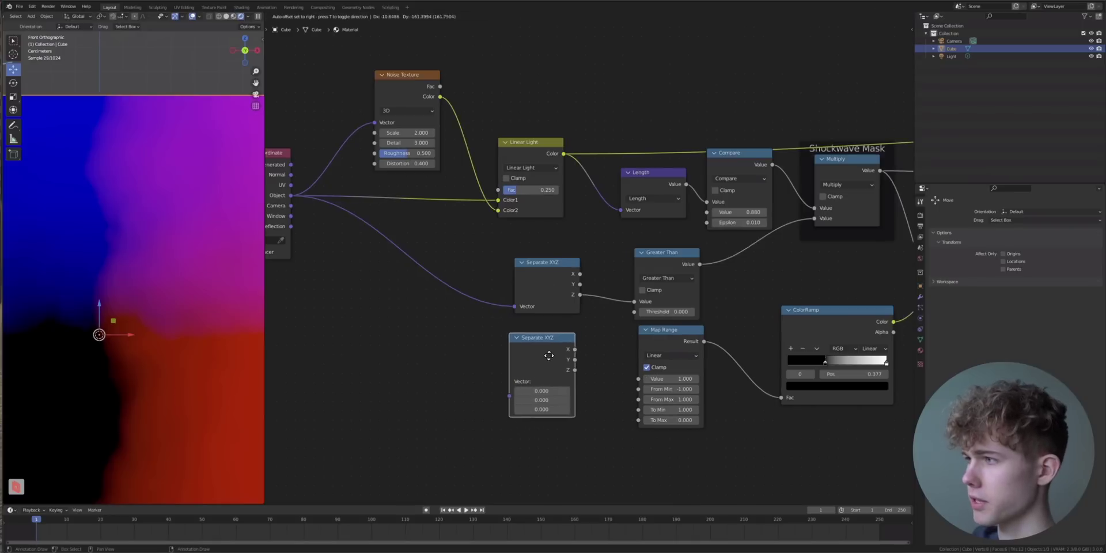
left_click(549, 351)
left_click_drag(565, 154, 513, 392)
- Move the Texture Coordinate, Noise Texture and Linear Light nodes away from the mask nodes, and rearrange the two Separate XYZ nodes
scroll(460, 303, "down", 2)
middle_click_drag(459, 304, 504, 317)
left_click_drag(375, 112, 583, 344)
key("g")
left_click(435, 307)
left_click(582, 254)
left_click_drag(604, 294, 599, 323)
left_click(603, 296)
left_click(606, 339)
- Connect the duplicated Separate XYZ's Z output to Map Range's Value, and switch the preview back to the Principled Volume
middle_click_drag(660, 327, 534, 309)
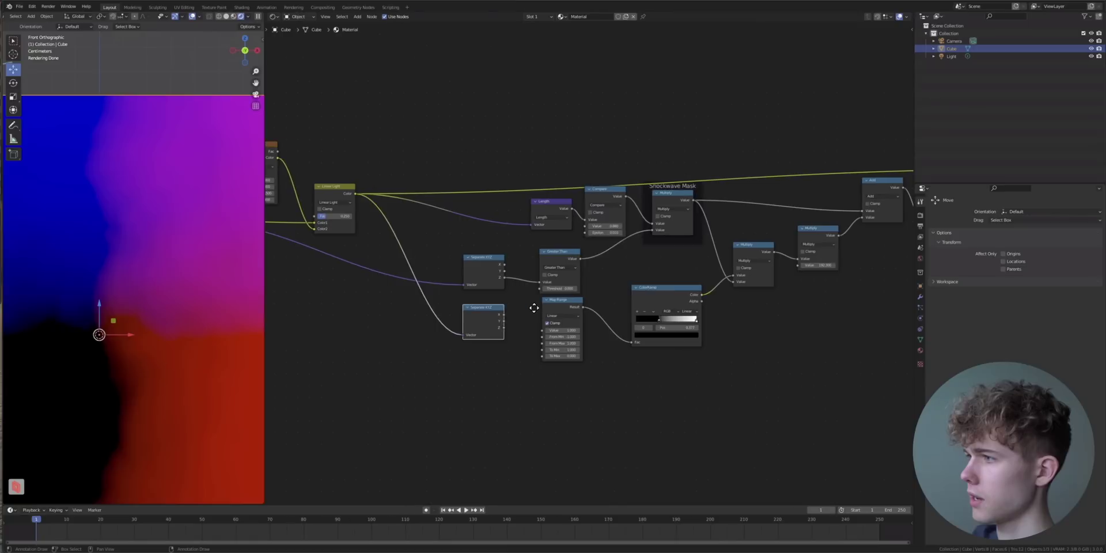
scroll(510, 333, "up", 2)
left_click_drag(464, 358, 522, 363)
scroll(611, 319, "down", 4)
middle_click_drag(899, 194, 736, 246)
left_click(771, 234, "ctrl+shift")
left_click(772, 236, "ctrl+shift")
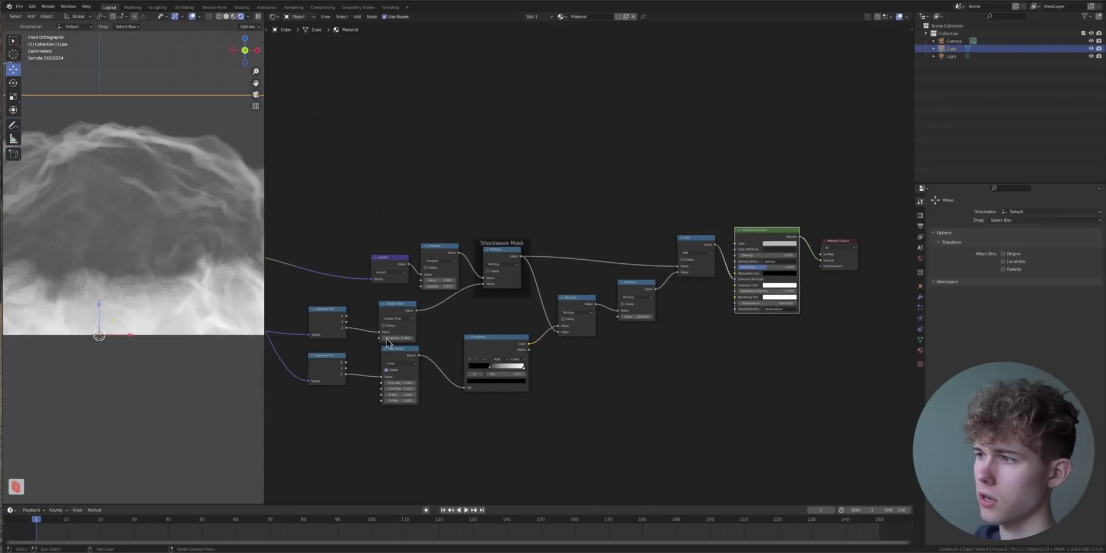
- Try feeding Map Range from the undistorted Z output, and restore the connection from the distorted Separate XYZ
scroll(356, 344, "up", 4)
left_click_drag(400, 329, 476, 435)
left_click_drag(400, 429, 475, 435)
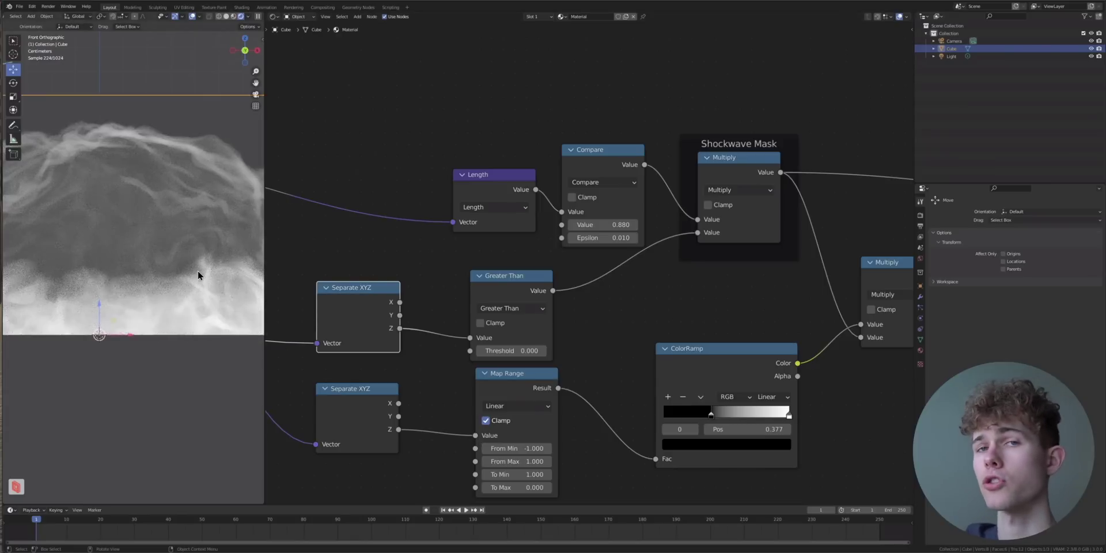
- Review the enlarged node tree from Texture Coordinate to Material Output, along with the whole dome from the front
scroll(438, 263, "down", 2)
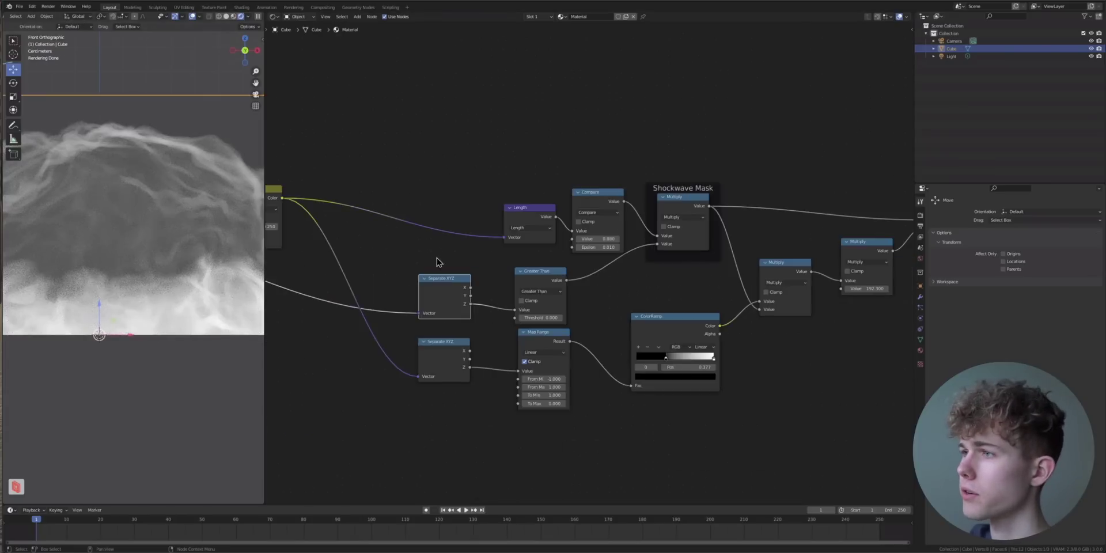
left_click(138, 7)
scroll(362, 320, "down", 3)
middle_click_drag(375, 314, 447, 321)
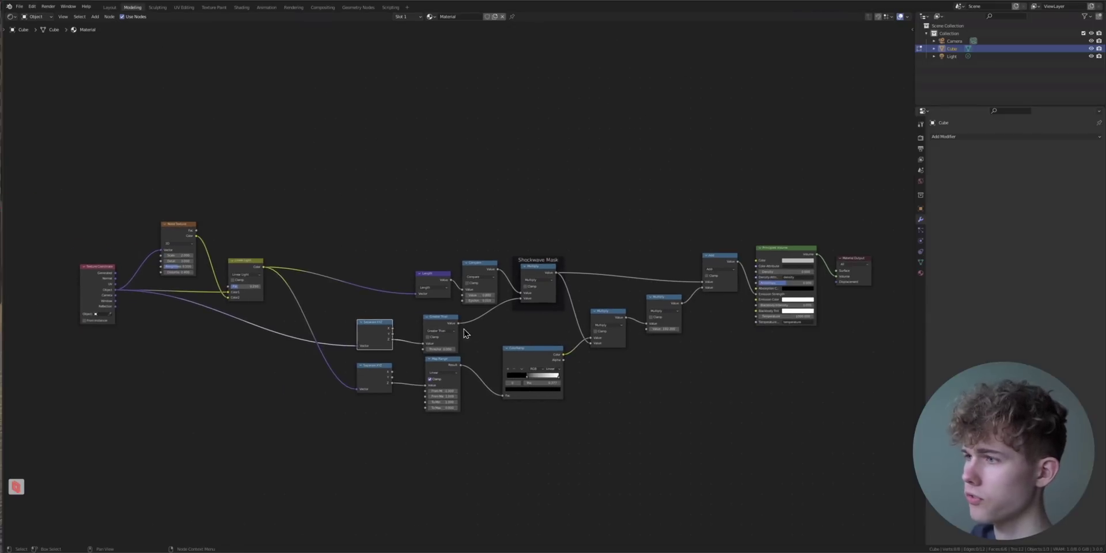
scroll(495, 340, "up", 1)
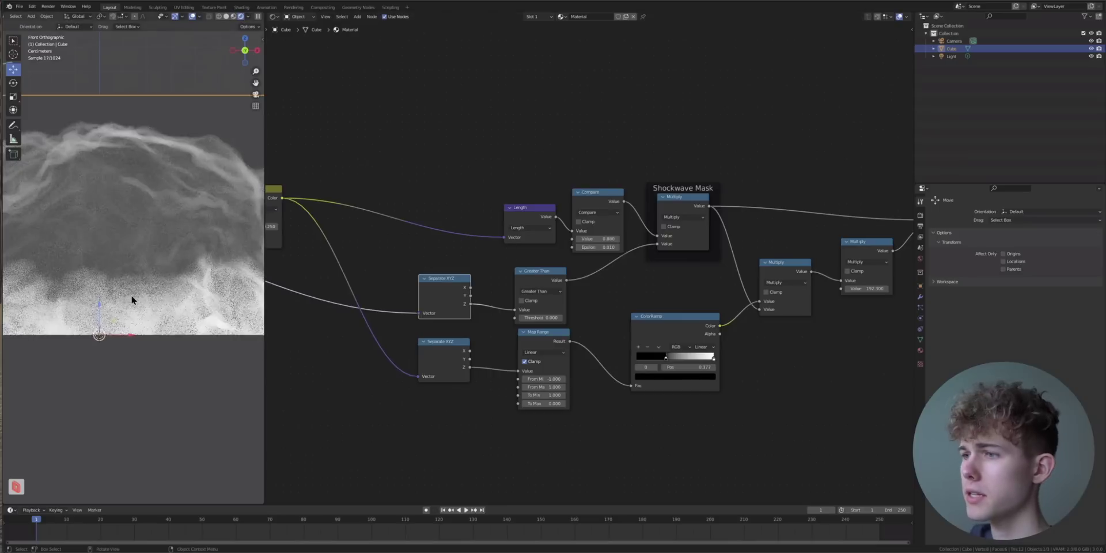
scroll(150, 293, "down", 3)
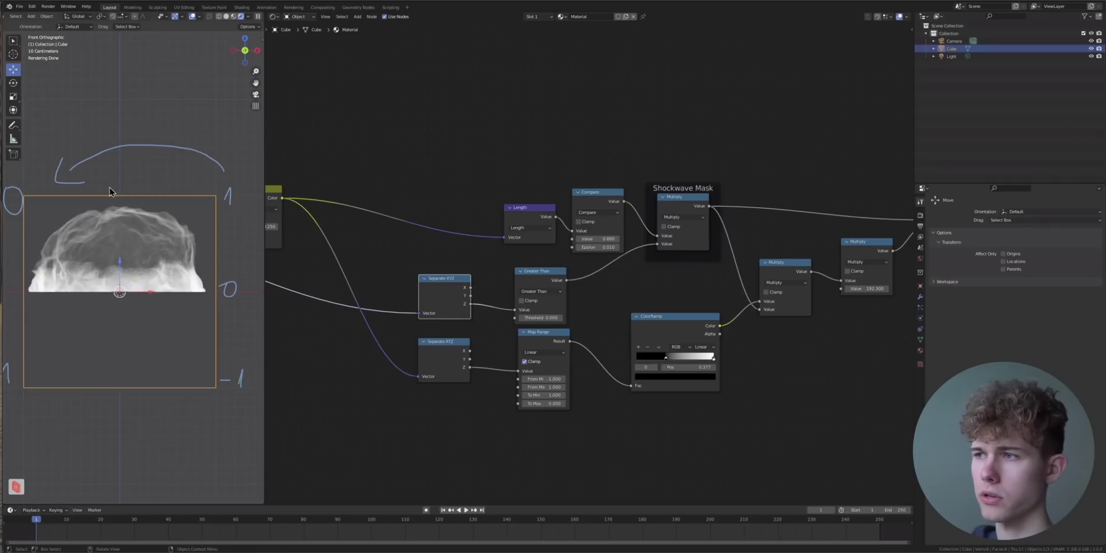
- Vary the Linear Light node's Fac to test the noise distortion, and bring it down to 0
middle_click_drag(401, 295, 620, 298)
scroll(524, 268, "up", 6)
middle_click_drag(530, 278, 725, 358)
scroll(597, 298, "up", 5)
left_click_drag(581, 298, 663, 298)
middle_click_drag(123, 242, 172, 276)
left_click_drag(622, 295, 550, 295)
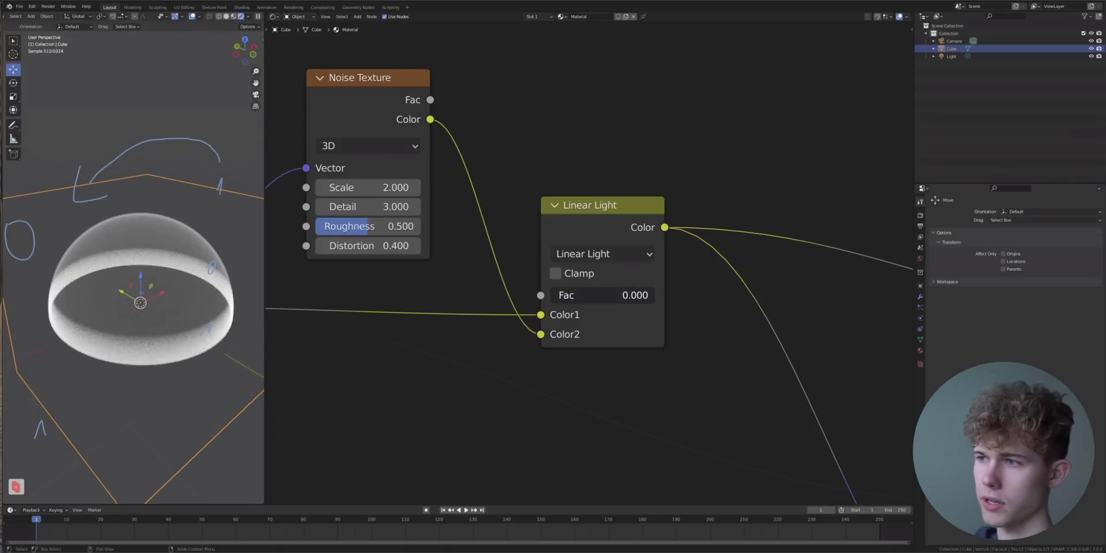
- Add a plane mesh at the base of the dome
key("shift+a")
mouse_move(144, 277)
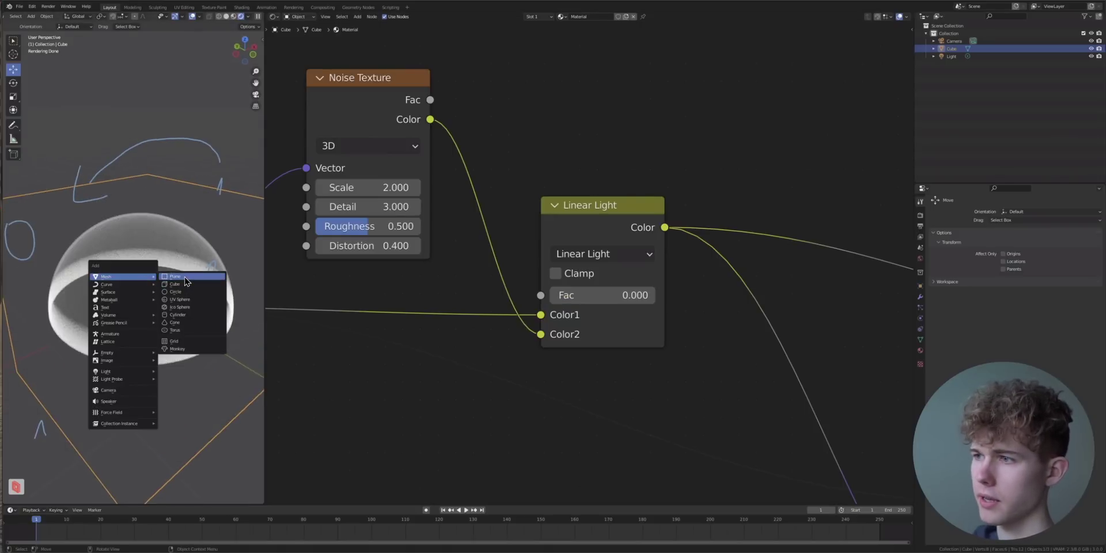
left_click(186, 282)
- Set the world background strength to 0 and delete the scene's Light object
left_click(920, 259)
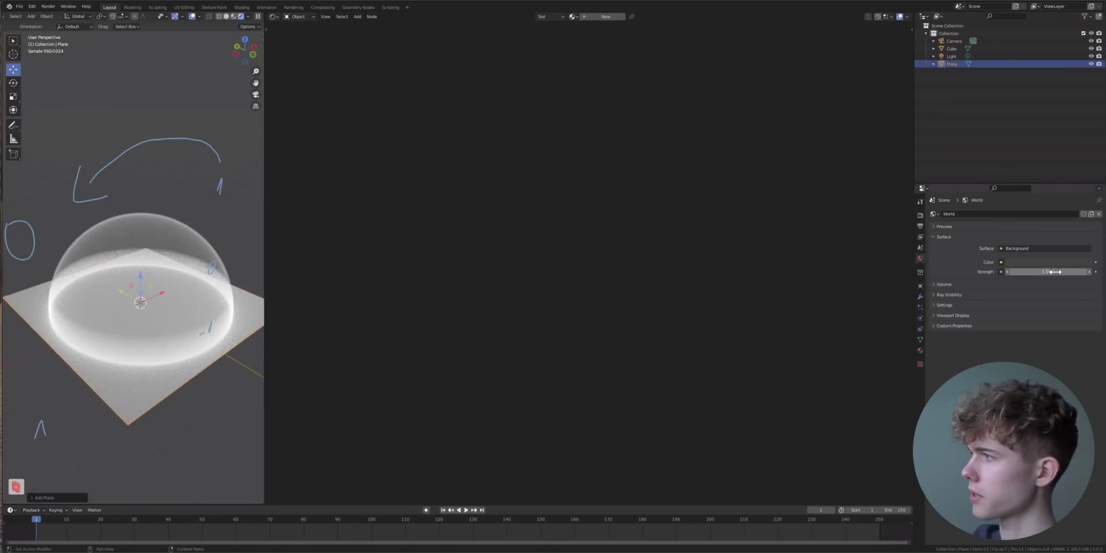
key("BackSpace")
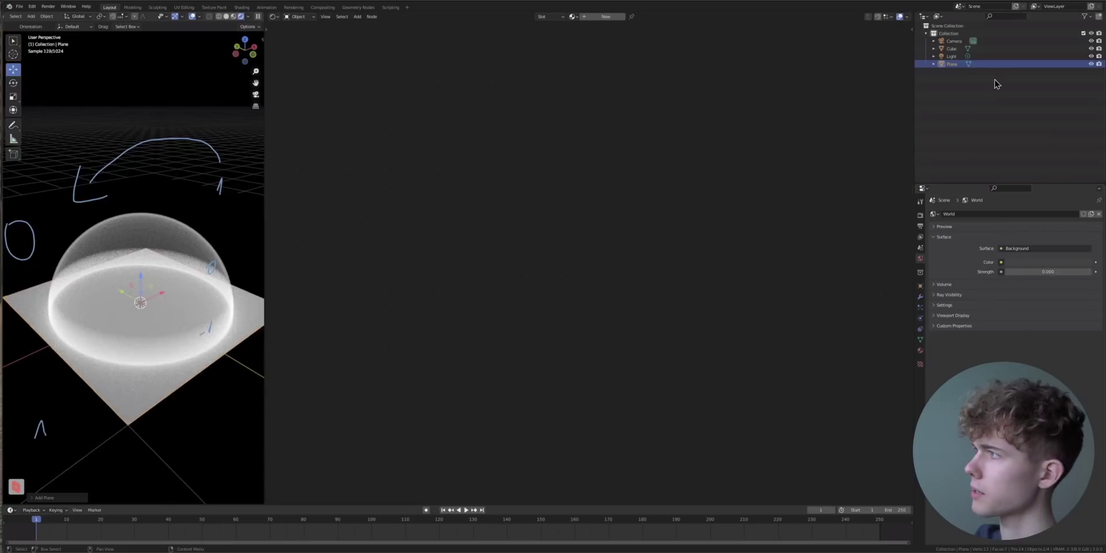
left_click(951, 56)
key("x")
- Select the volume cube and raise the Linear Light node's Fac to 1
left_click(194, 218)
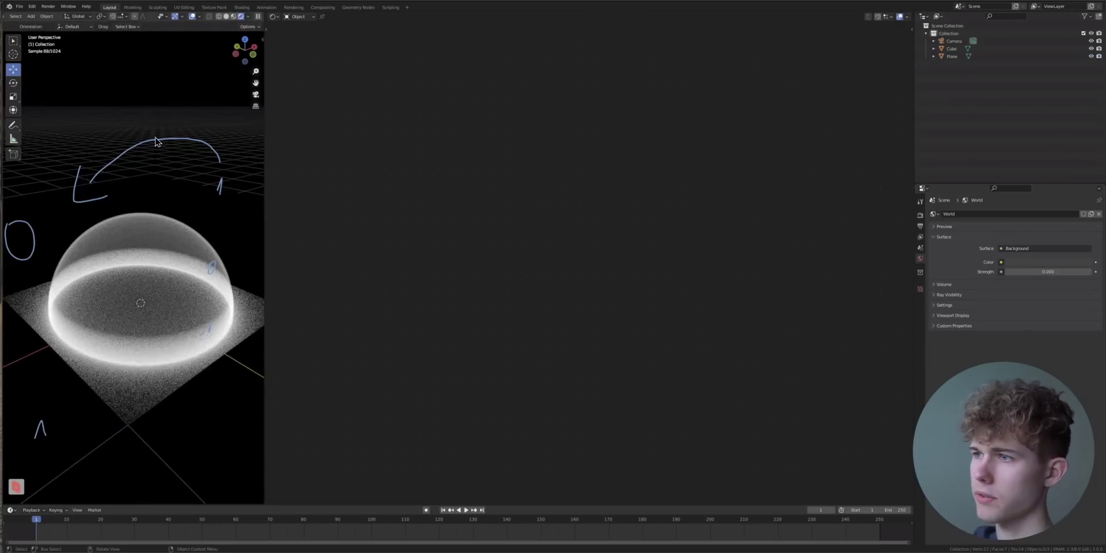
left_click(157, 218)
left_click_drag(553, 295, 616, 298)
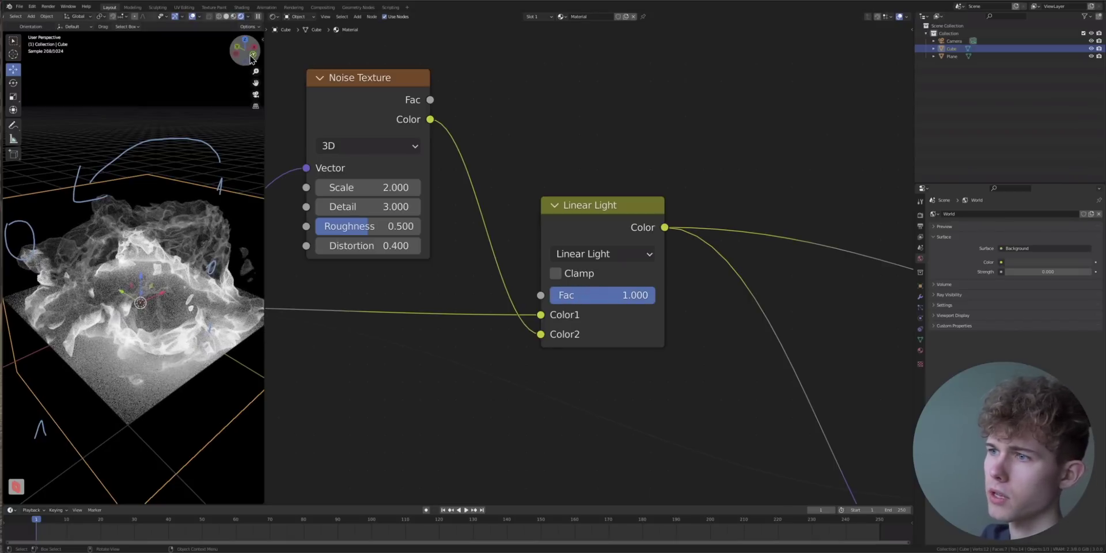
- Add a Separate XYZ node fed by the Texture Coordinate's Object output and preview its Z channel from the front
left_click(252, 55)
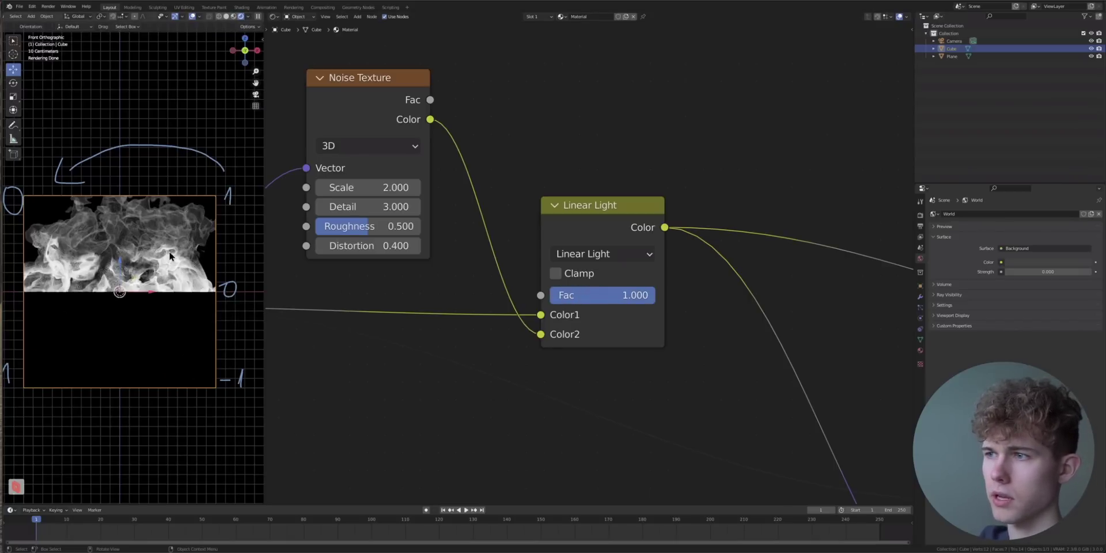
middle_click_drag(594, 365, 660, 346)
scroll(661, 346, "down", 8)
key("shift+a")
left_click(532, 291)
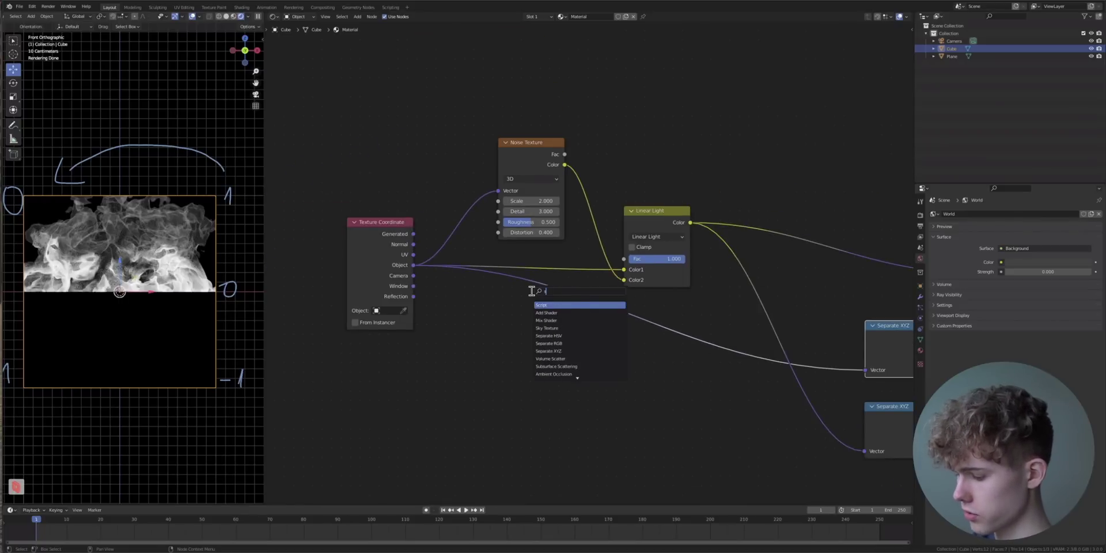
type("separate xyz")
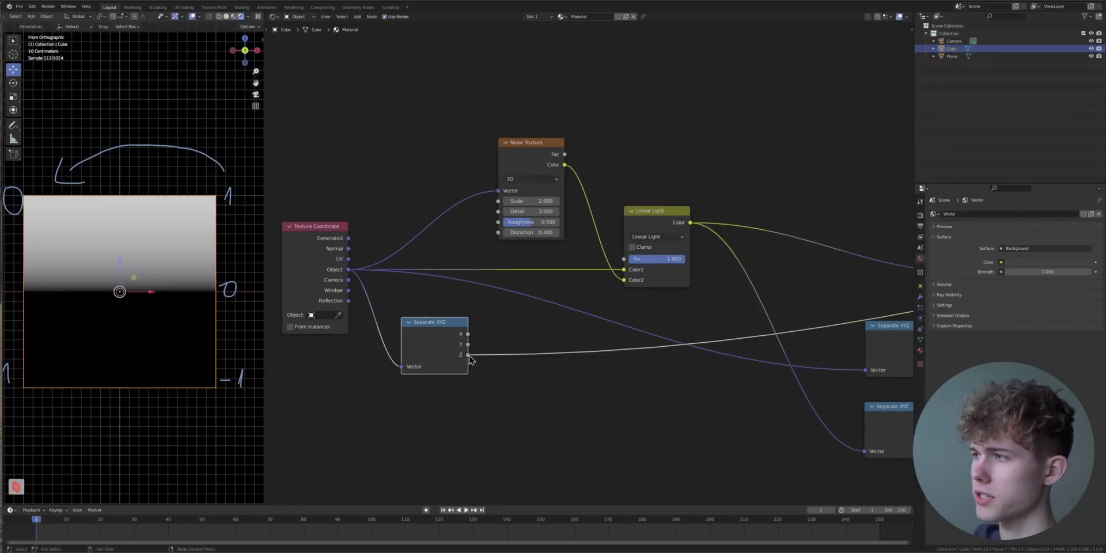
- Drive the Linear Light node's Fac with the Separate XYZ's Z output and preview the full shockwave volume
left_click_drag(470, 356, 624, 258)
key("Home")
middle_click_drag(514, 337, 595, 332)
left_click(737, 248, "ctrl+shift")
scroll(510, 301, "up", 4)
middle_click_drag(510, 301, 585, 319)
scroll(541, 329, "up", 3)
middle_click_drag(124, 268, 155, 313)
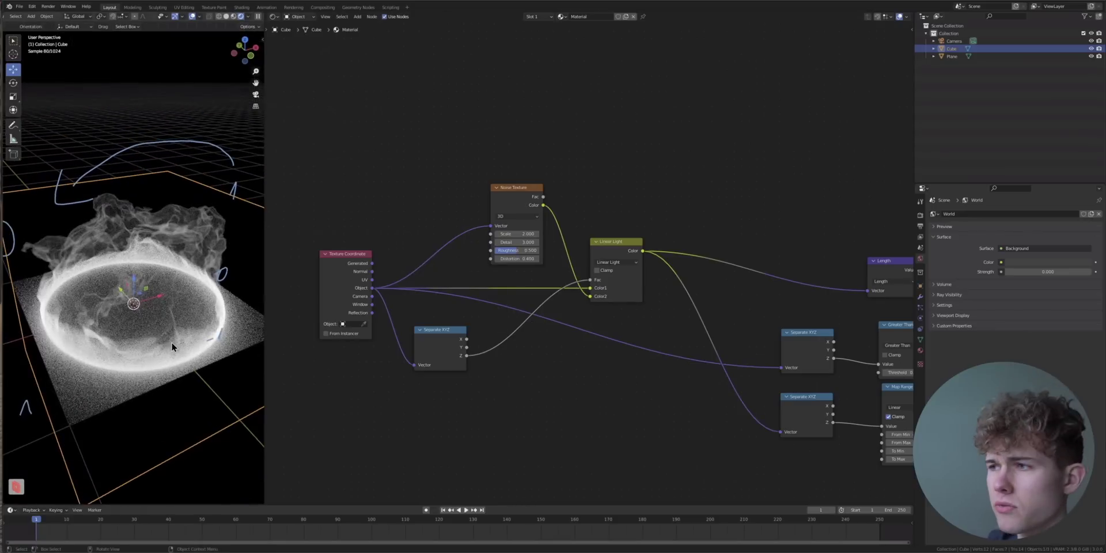
- Insert a ColorRamp node between the Separate XYZ's Z output and the Linear Light's Fac
key("shift+a")
type("colo")
key("Return")
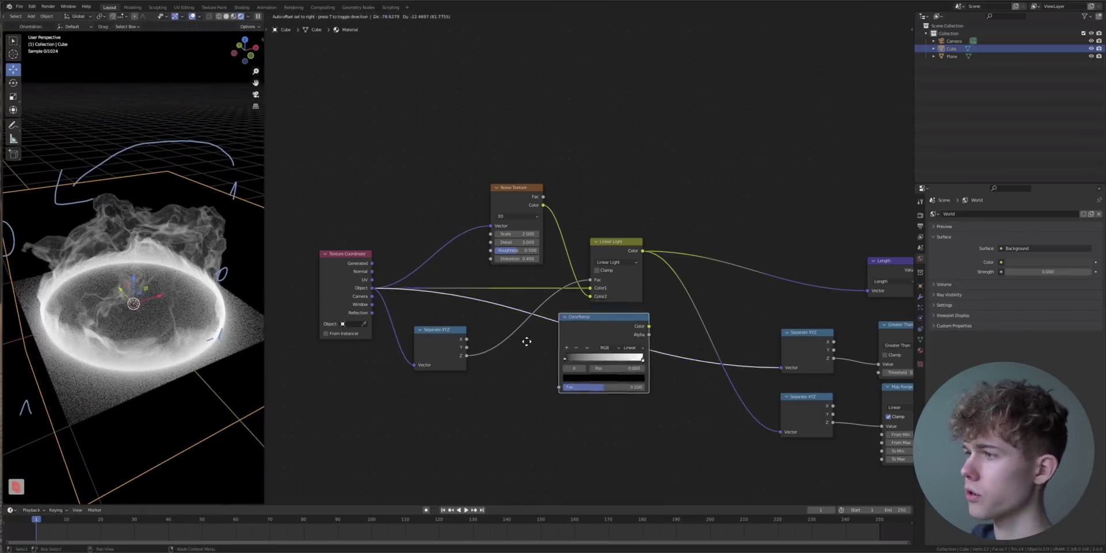
left_click(499, 331)
scroll(137, 348, "up", 3)
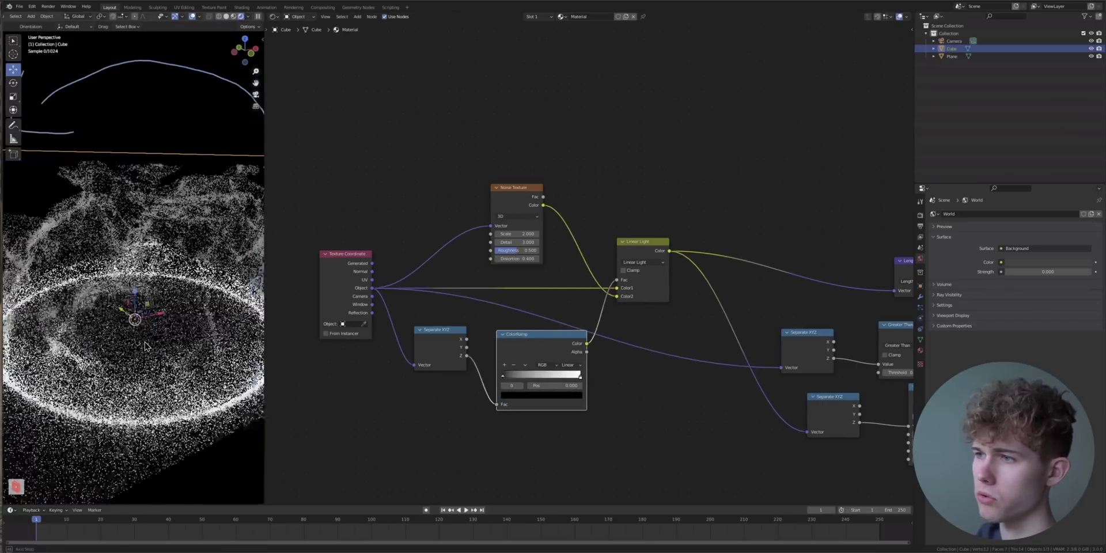
scroll(145, 341, "up", 2)
scroll(498, 307, "up", 2)
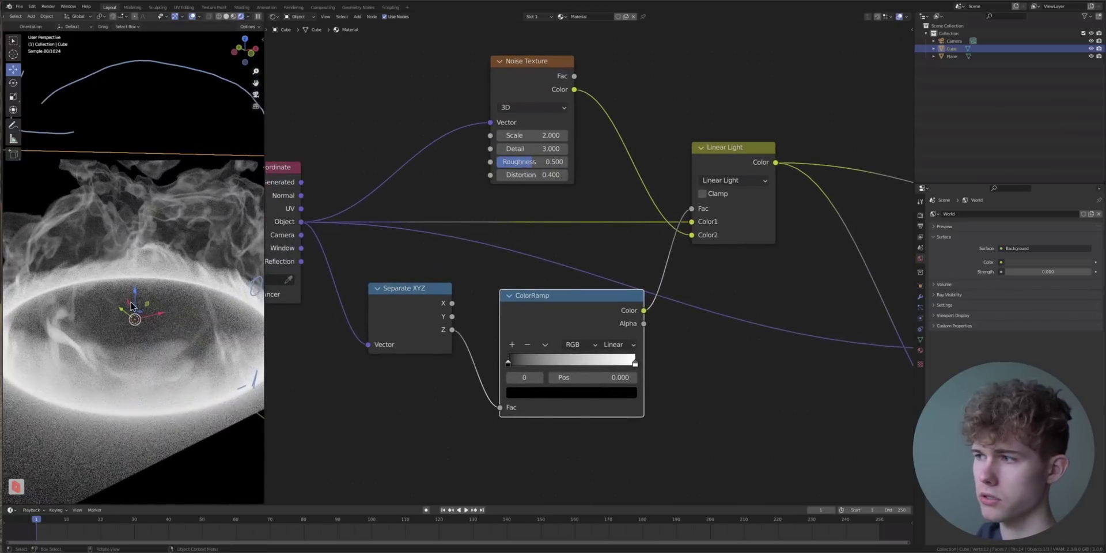
- Set the new ramp's black stop to a value of 0.1, its white stop to light grey, and its interpolation to Ease
left_click_drag(509, 364, 454, 371)
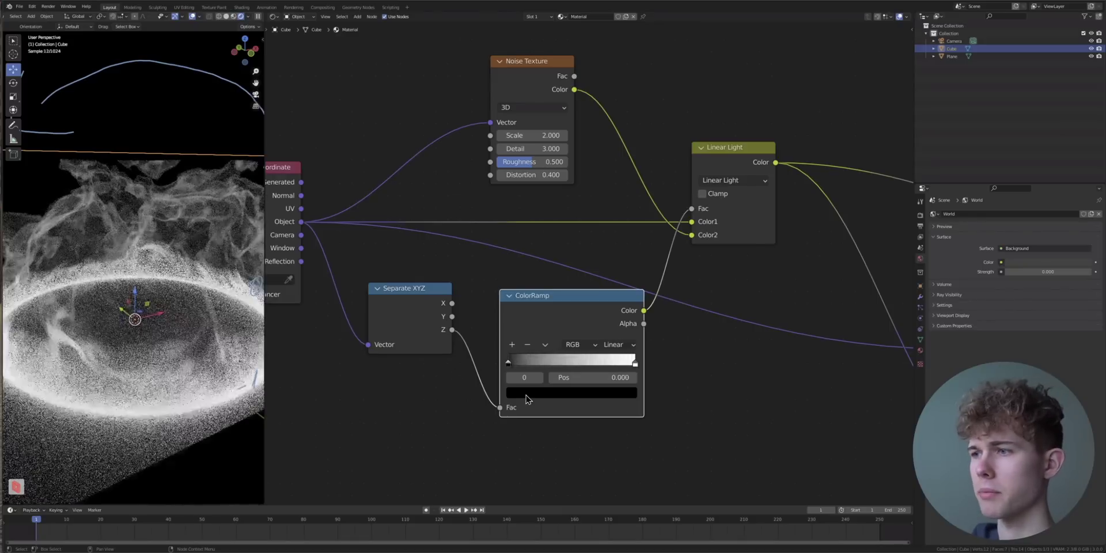
left_click(548, 394)
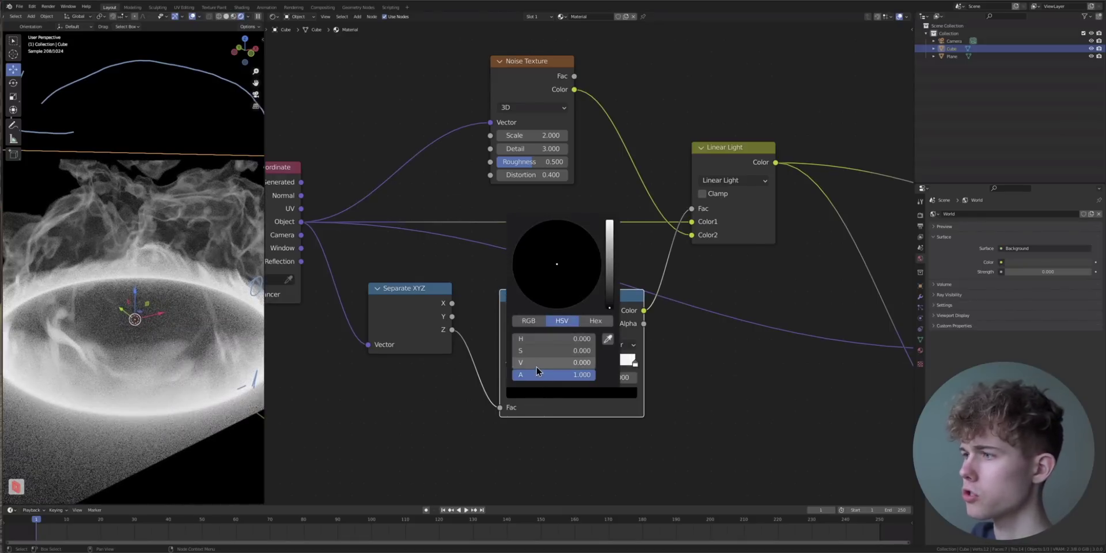
left_click(537, 362)
type("0.1")
key("Return")
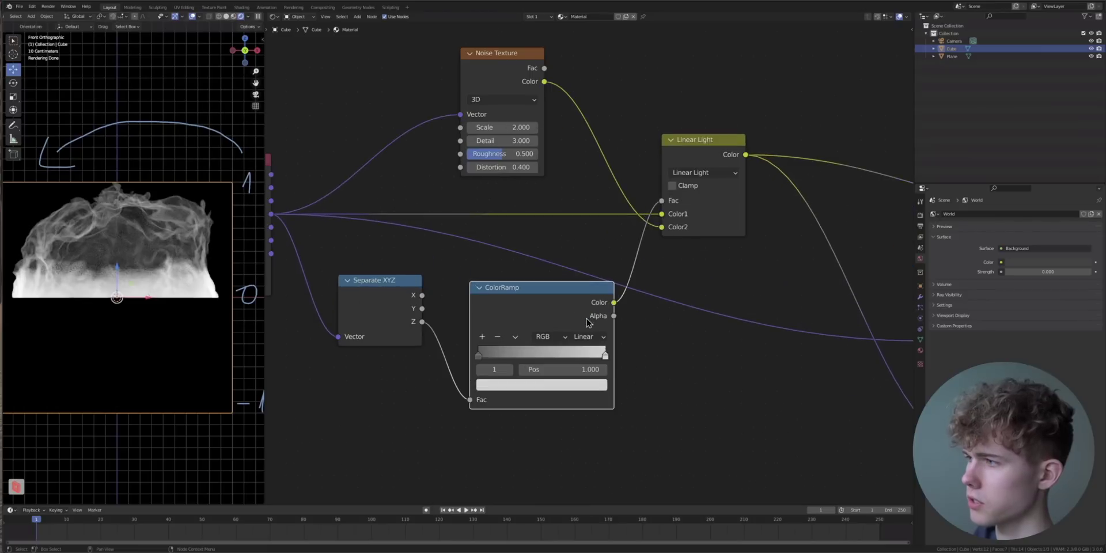
left_click(589, 338)
left_click(592, 359)
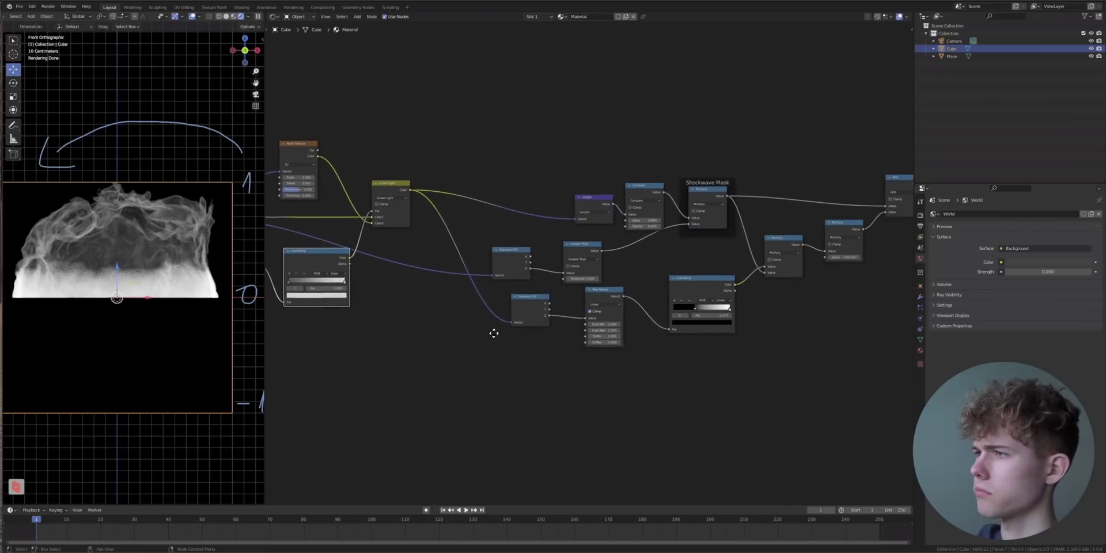
- Give the ColorRamp after the Map Range node a middle black stop at 0.511 and B-Spline interpolation
middle_click_drag(676, 303, 692, 290)
scroll(692, 289, "up", 2)
left_click(627, 318)
left_click(625, 320)
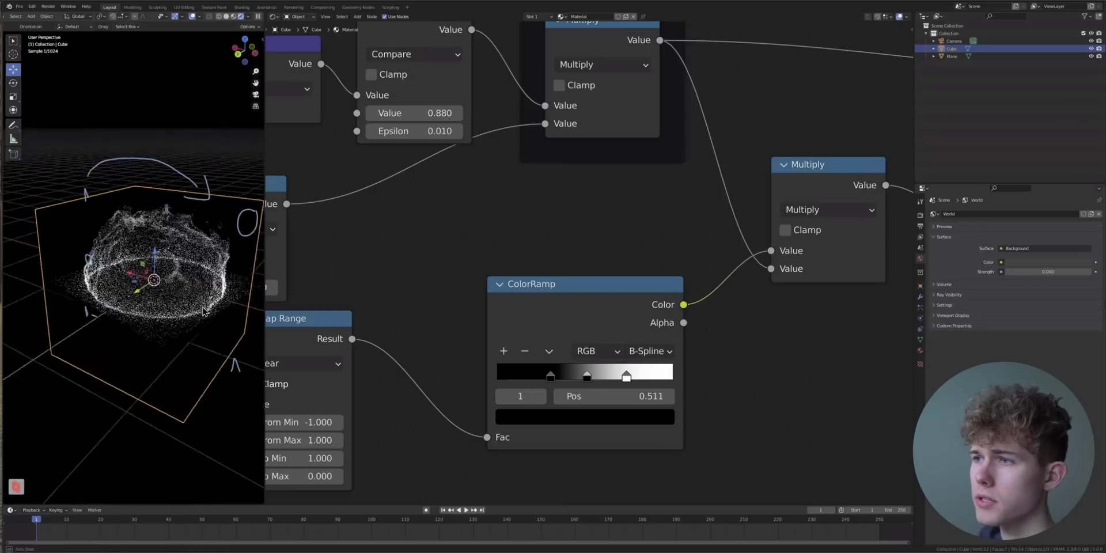
- Lower the Compare node's Value to shrink the shockwave dome
middle_click_drag(69, 277, 84, 311)
scroll(440, 239, "down", 6)
middle_click_drag(506, 264, 590, 385)
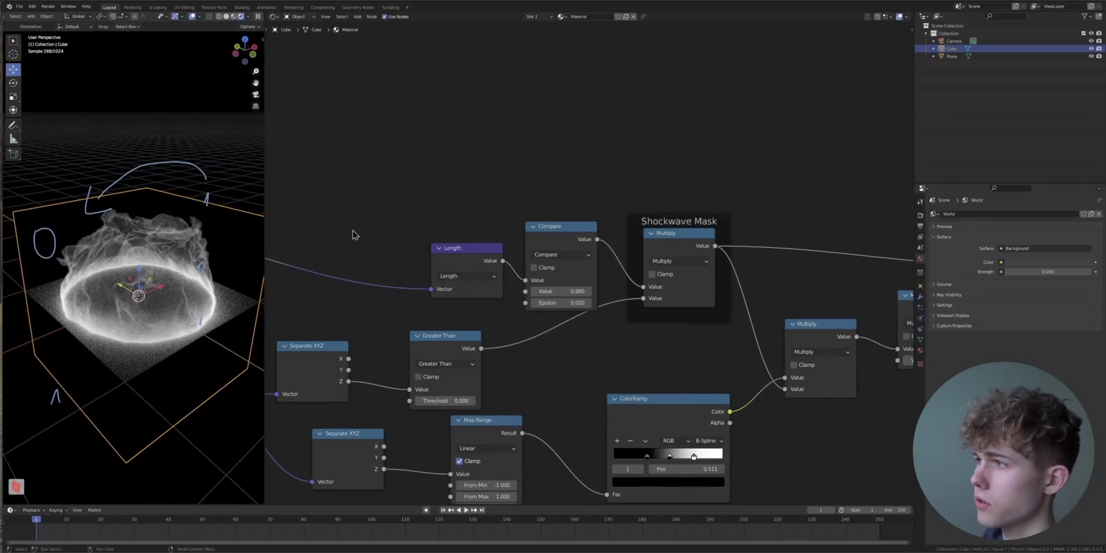
middle_click_drag(401, 247, 428, 258)
mouse_move(597, 302)
left_mouse_down()
mouse_move(548, 301)
mouse_move(620, 302)
mouse_move(557, 301)
mouse_move(578, 301)
left_mouse_up()
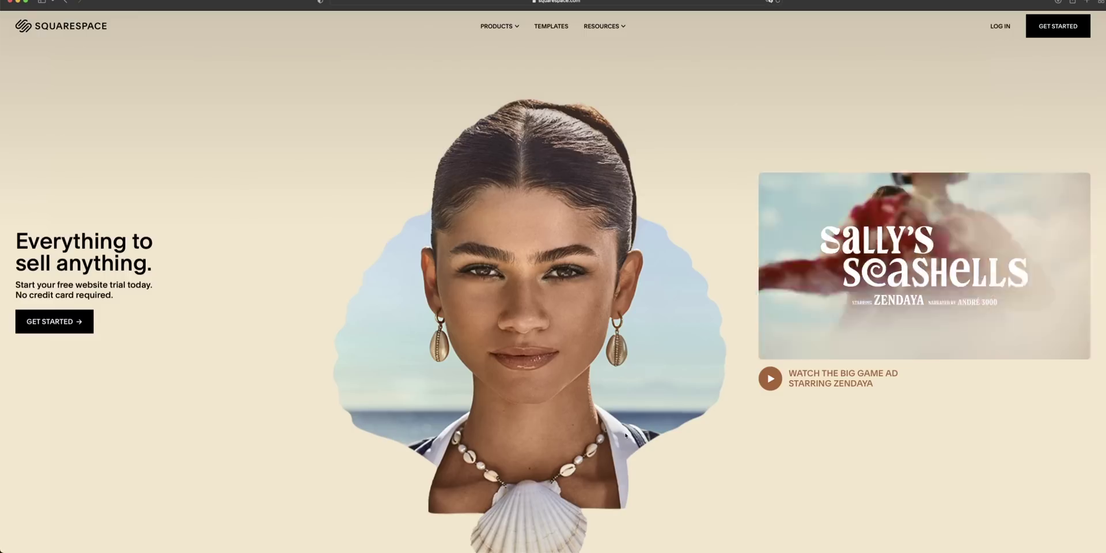
- Switch to the Squarespace homepage in the browser, skim it and get started with a new website
scroll(626, 436, "down", 10)
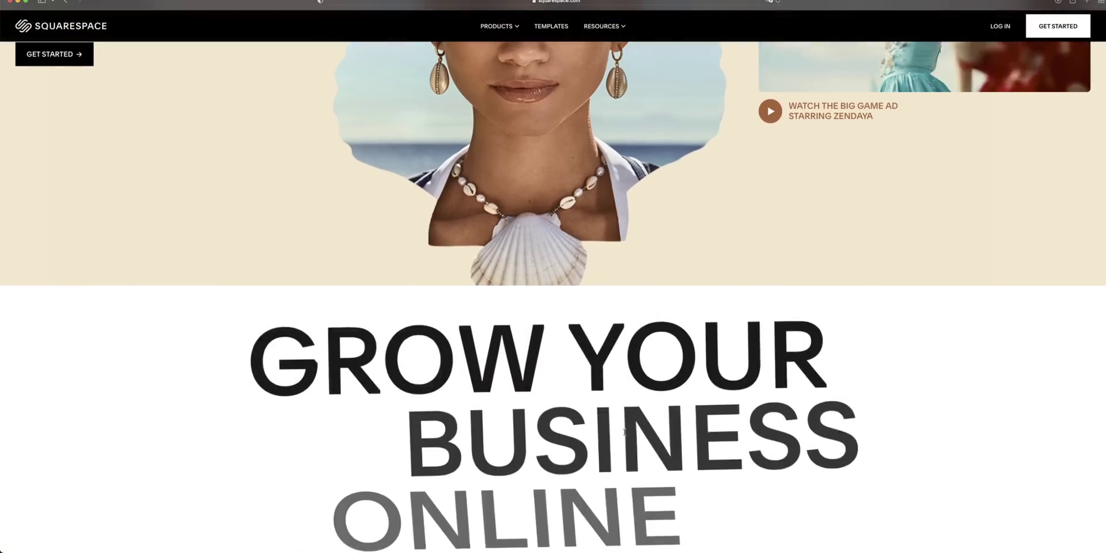
scroll(626, 436, "down", 15)
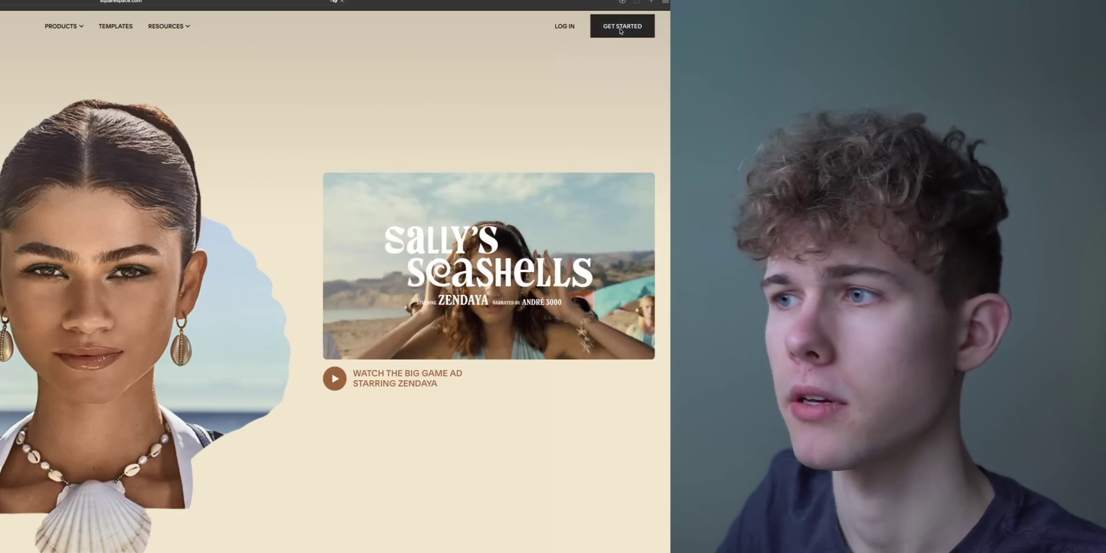
left_click(620, 30)
scroll(1082, 272, "down", 20)
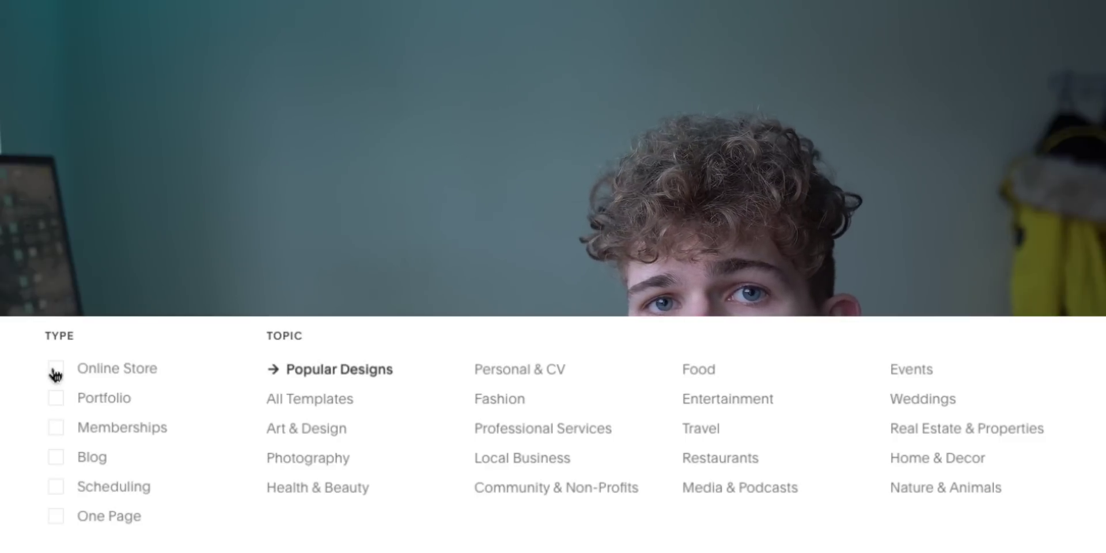
- Filter the website templates by the Online Store type, trying the Professional Services topic before choosing Art & Design
left_click(54, 369)
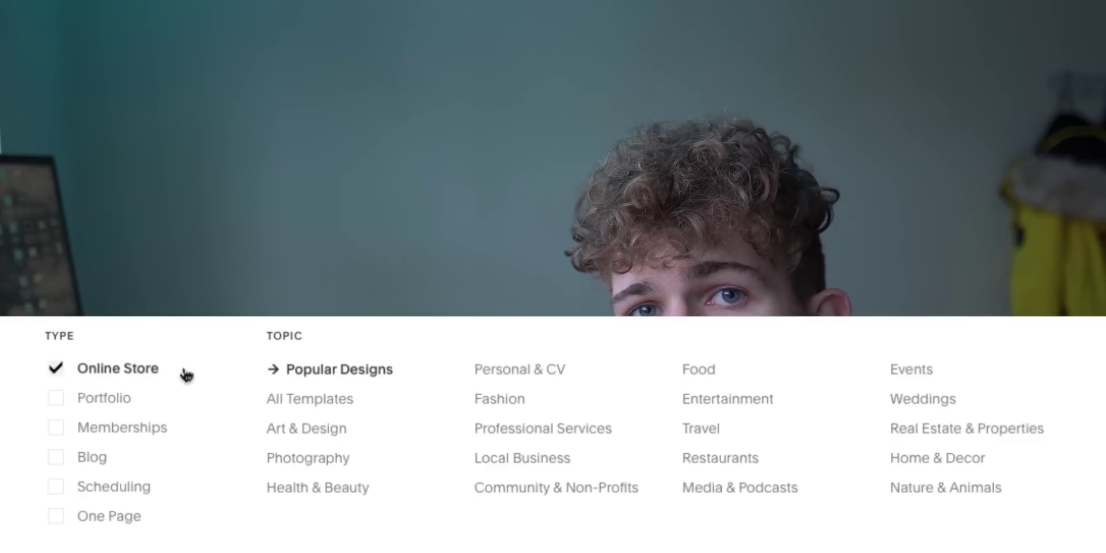
left_click(532, 433)
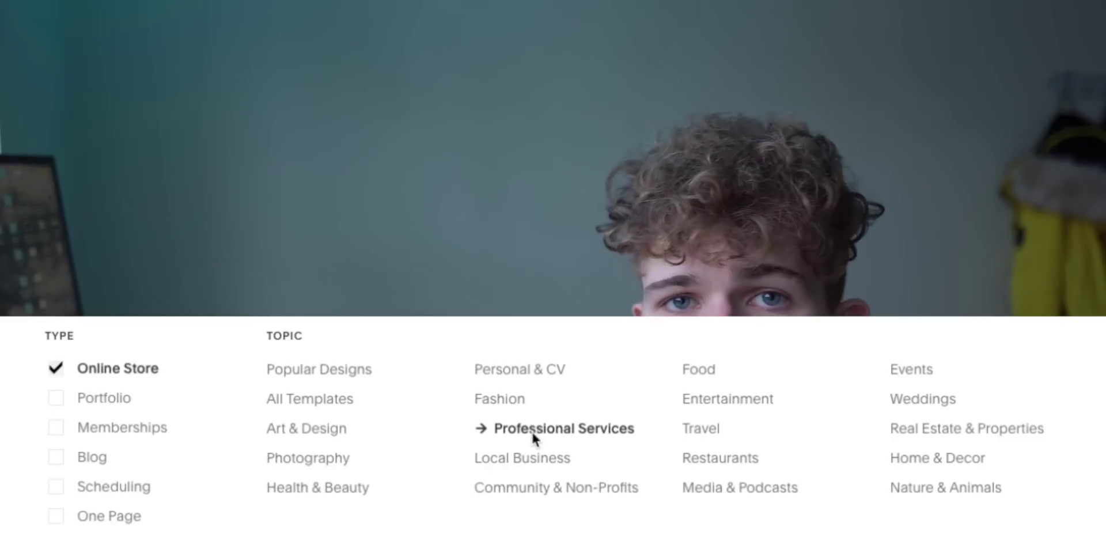
left_click(295, 434)
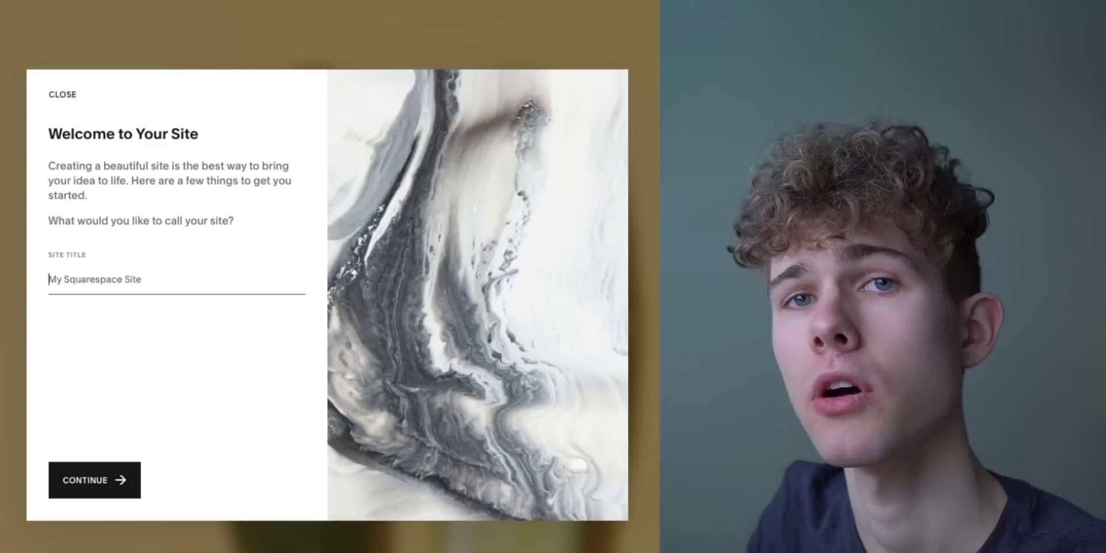
- Title the new site "Noodle VFX Studio"
type("Noodle VF")
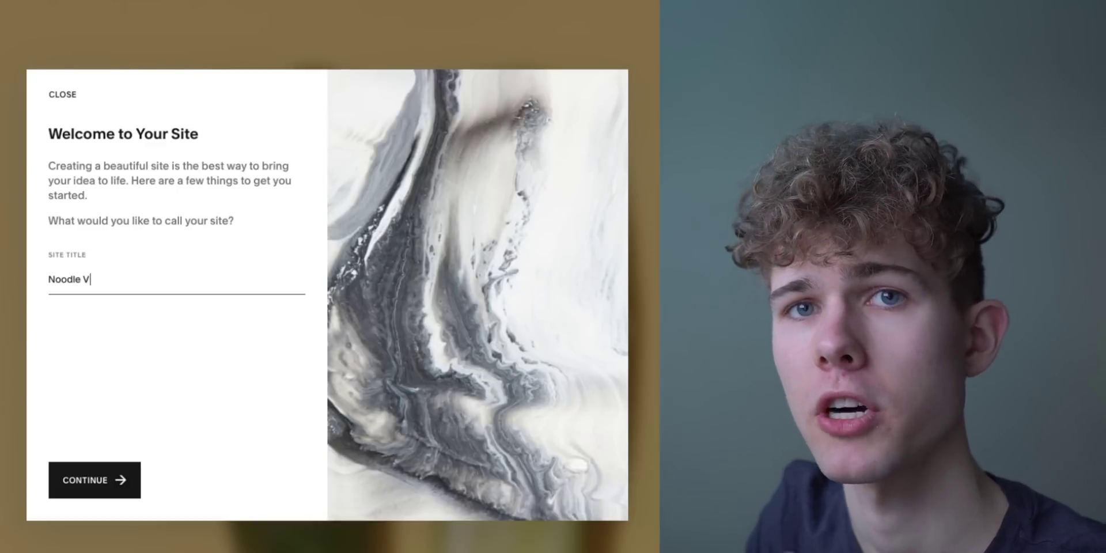
type("X Studi")
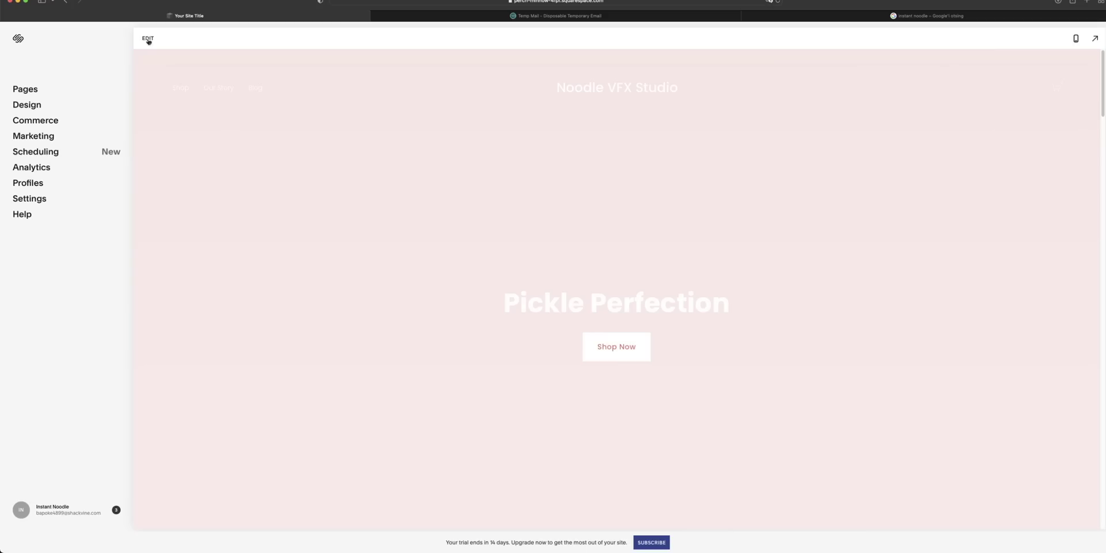
- Edit the site's home page and enter text beginning "Our pipeline is actually easie"
left_click(148, 38)
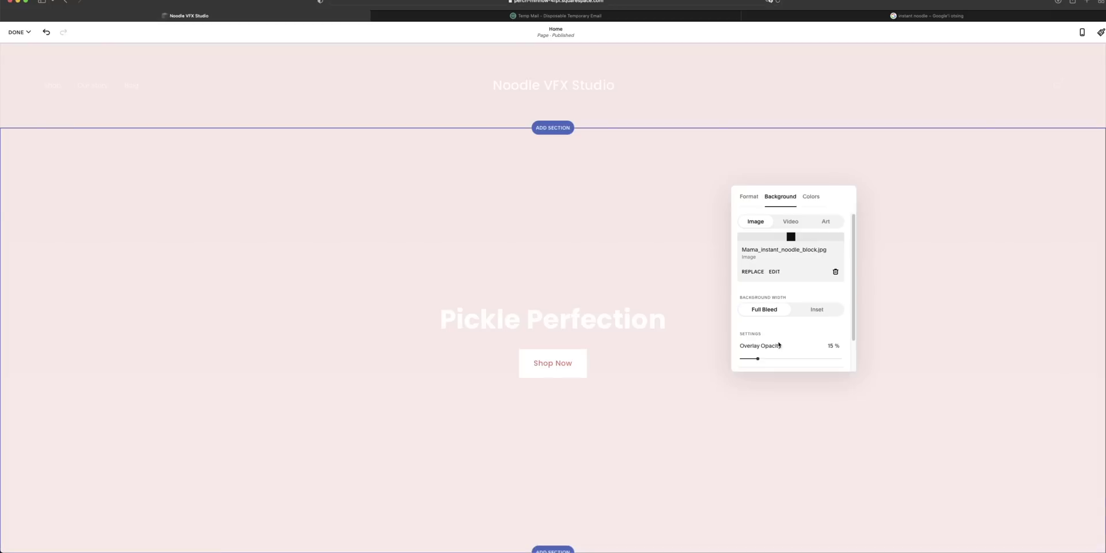
type("O")
type("ur pipeline is actually easie")
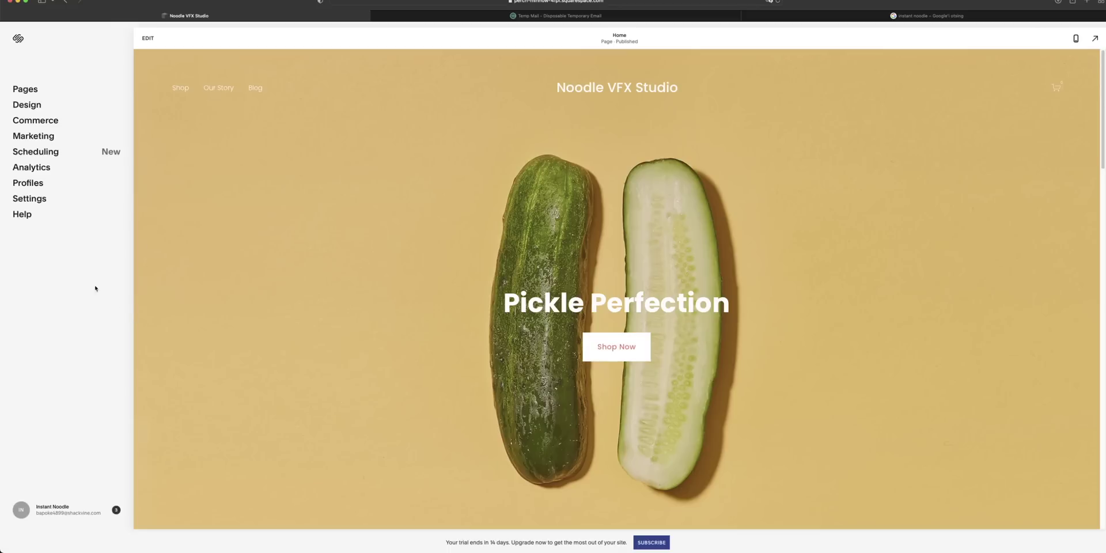
- View the store's Commerce payment settings, and open squarespace.com/badnorm in the browser
left_click(42, 122)
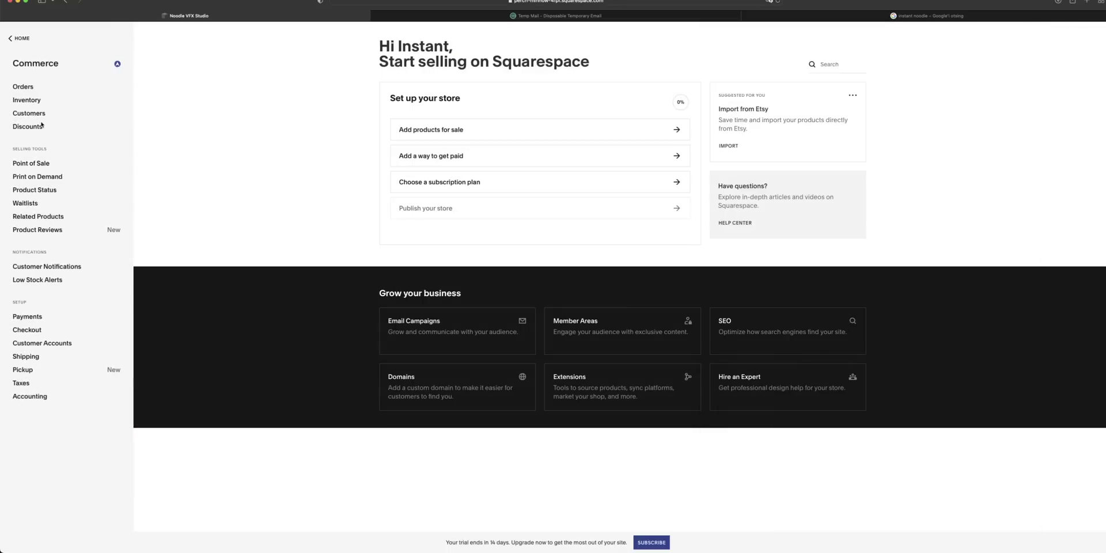
left_click(27, 318)
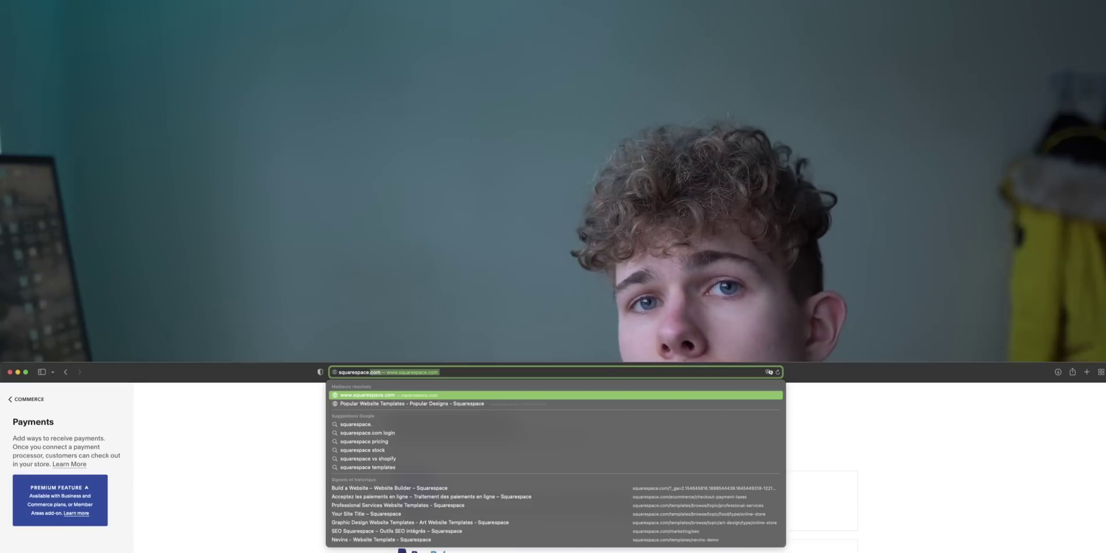
key("Return")
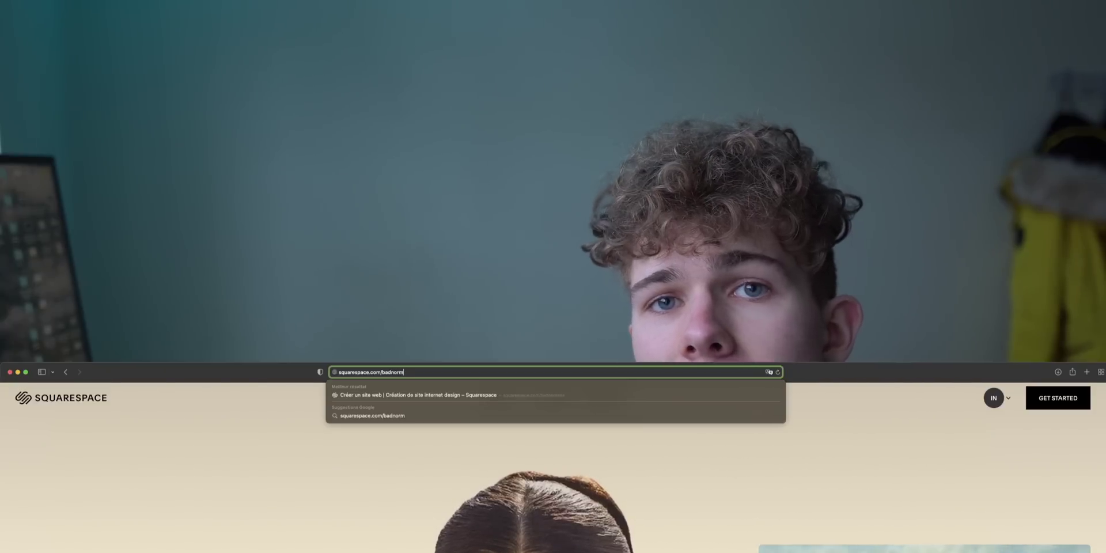
key("Return")
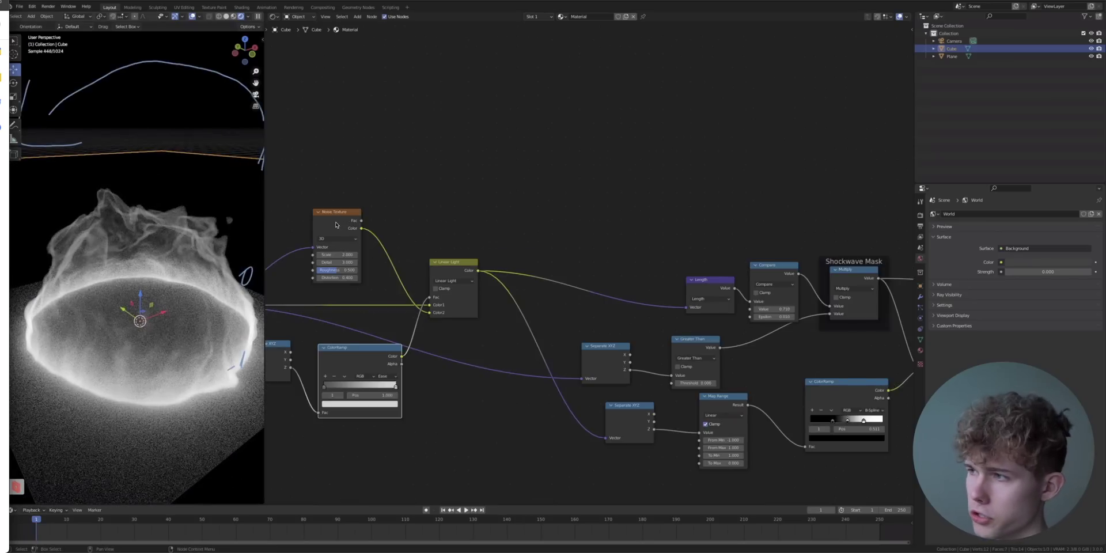
- Switch back to Blender and preview the Noise Texture's Color output on the cube
left_click(336, 225)
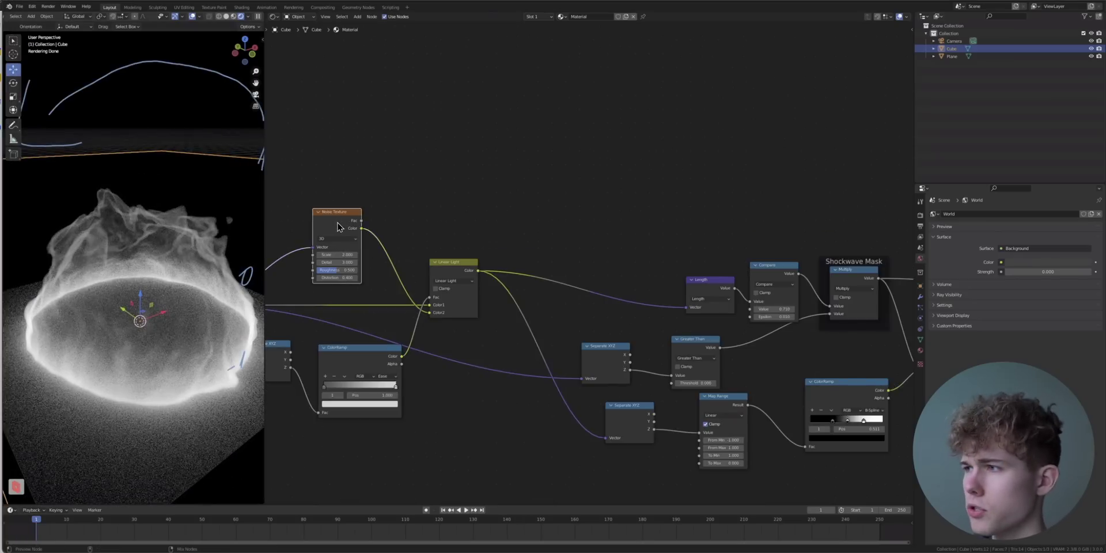
left_click(338, 226, "ctrl+shift")
scroll(338, 226, "up", 3)
left_click(537, 207, "ctrl+shift")
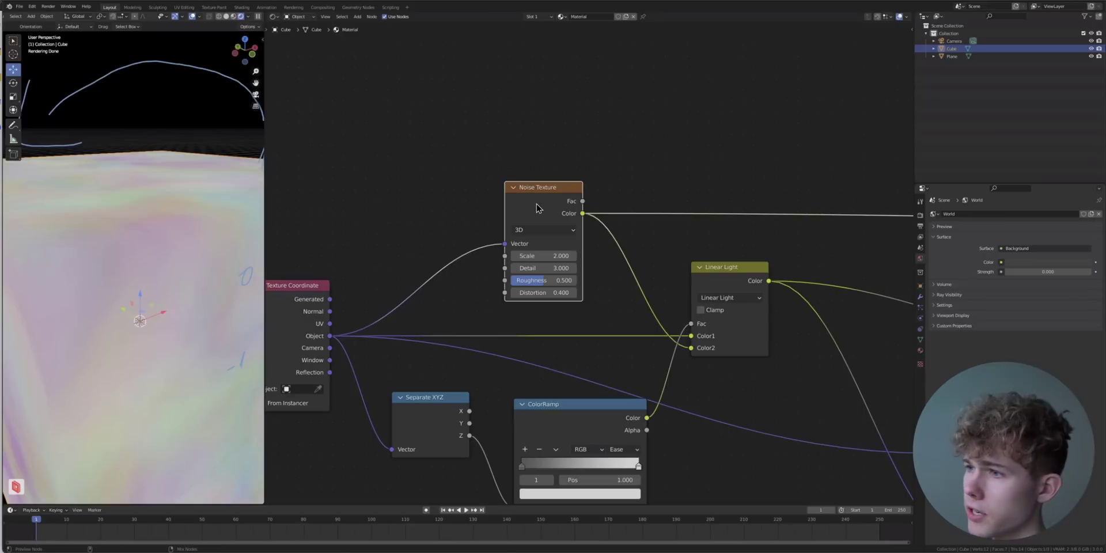
middle_click_drag(106, 296, 136, 295)
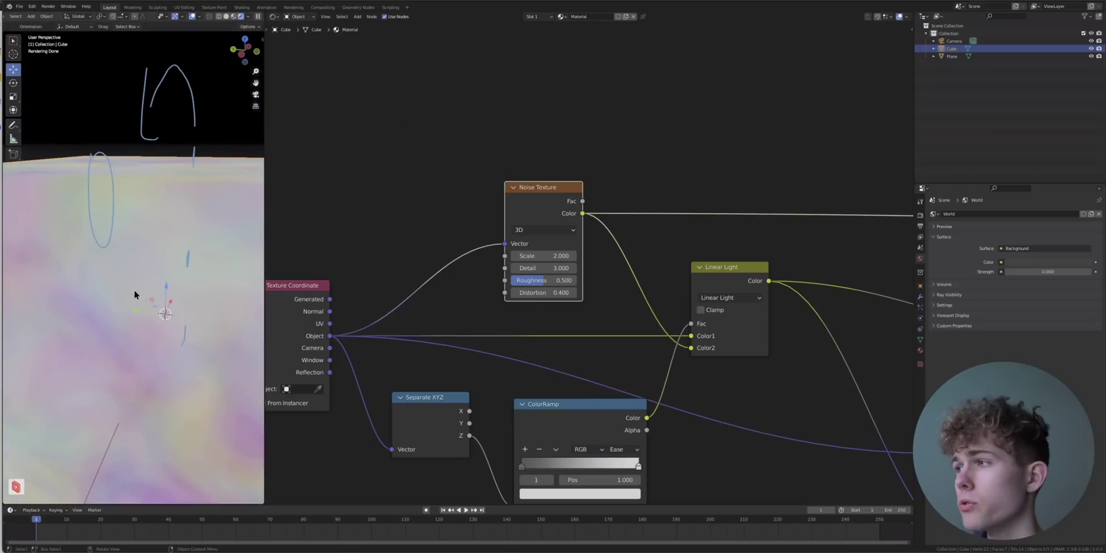
scroll(453, 296, "down", 3)
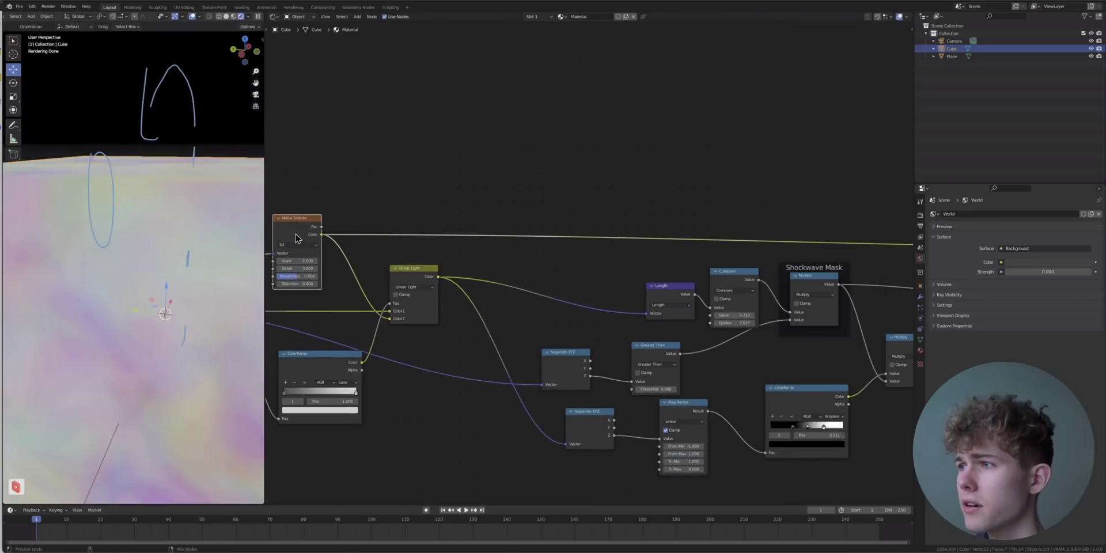
- Connect the Noise Texture's Color output to the Principled Volume's Emission Color
left_click(298, 236, "ctrl+shift")
scroll(404, 263, "down", 3)
middle_click_drag(462, 251, 357, 256)
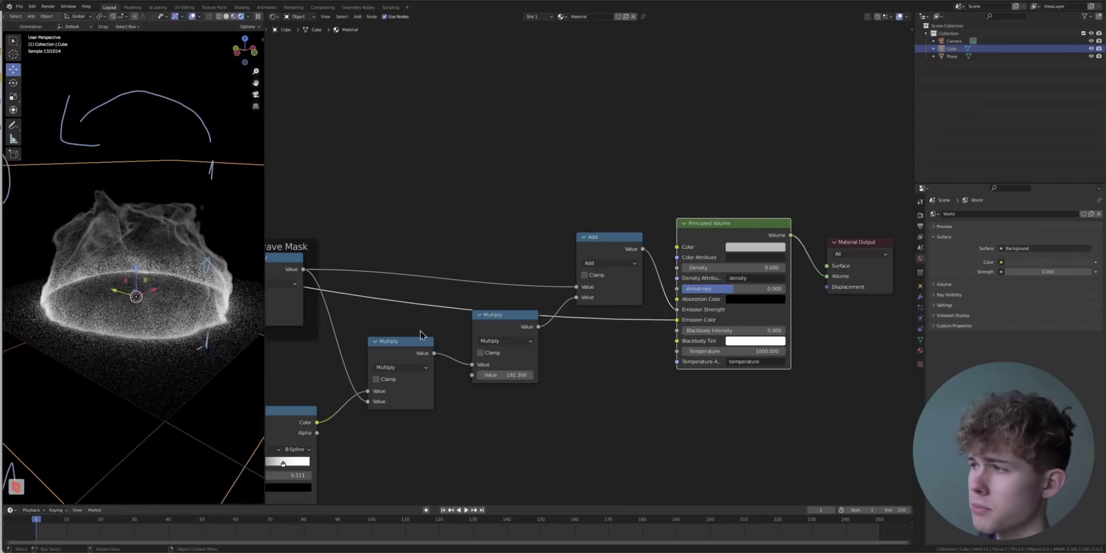
- Insert a ColorRamp between the noise and the Principled Volume's Emission Color, and bring its stops closer together with the white stop at 0.582
key("shift+a")
left_click(622, 311)
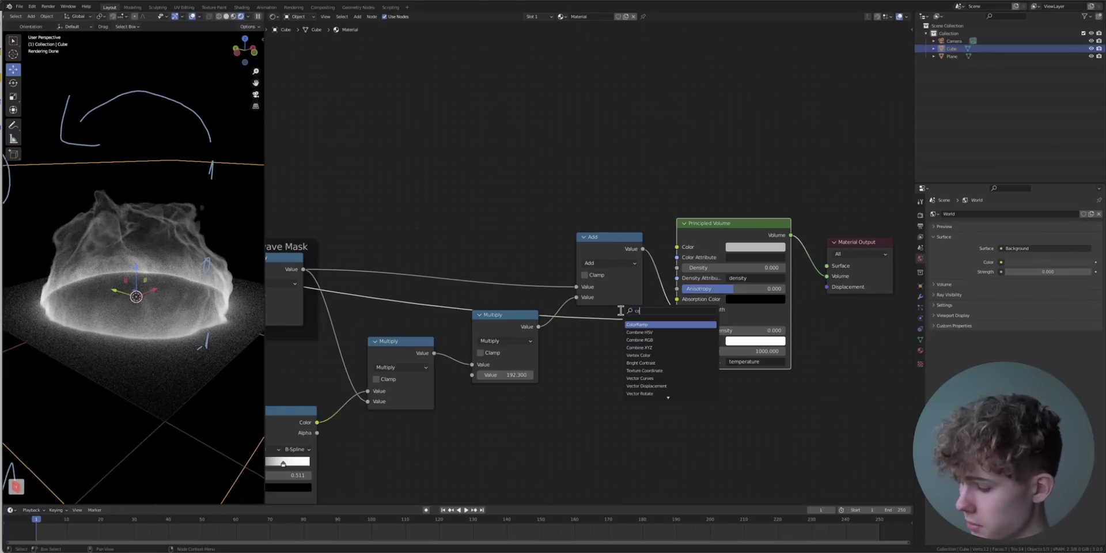
type("color")
left_click(633, 325)
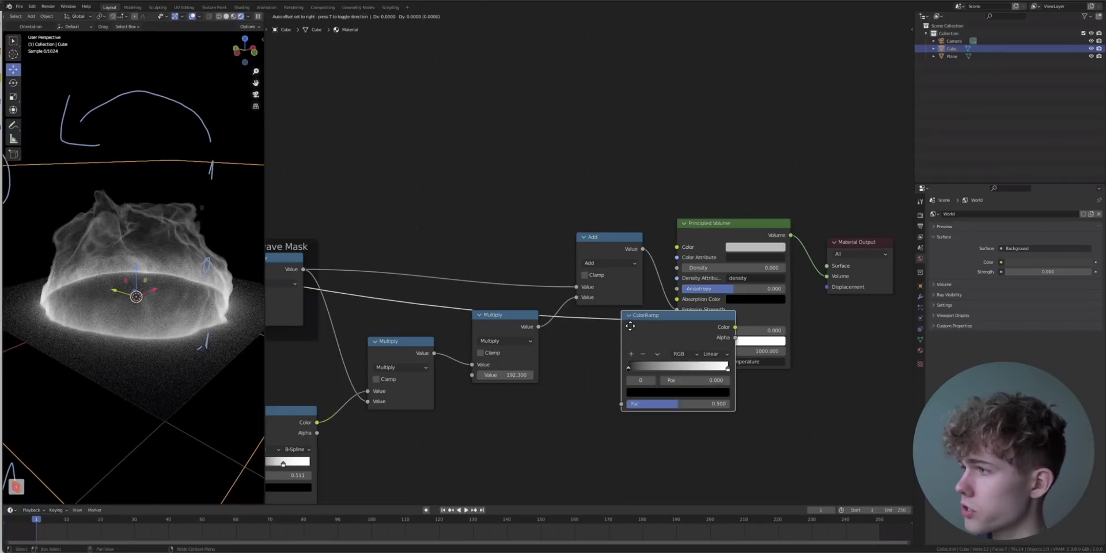
left_click(511, 420)
middle_click_drag(514, 443, 516, 378)
left_click_drag(482, 391, 523, 392)
left_click_drag(579, 392, 538, 394)
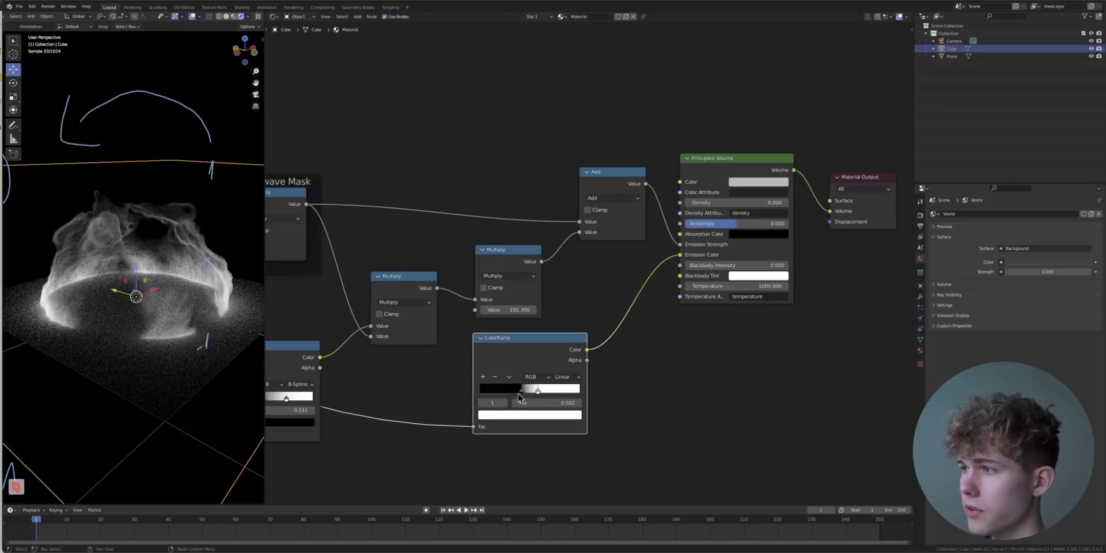
- Colour the ColorRamp's first stop light blue and its second stop light orange
left_click(504, 418)
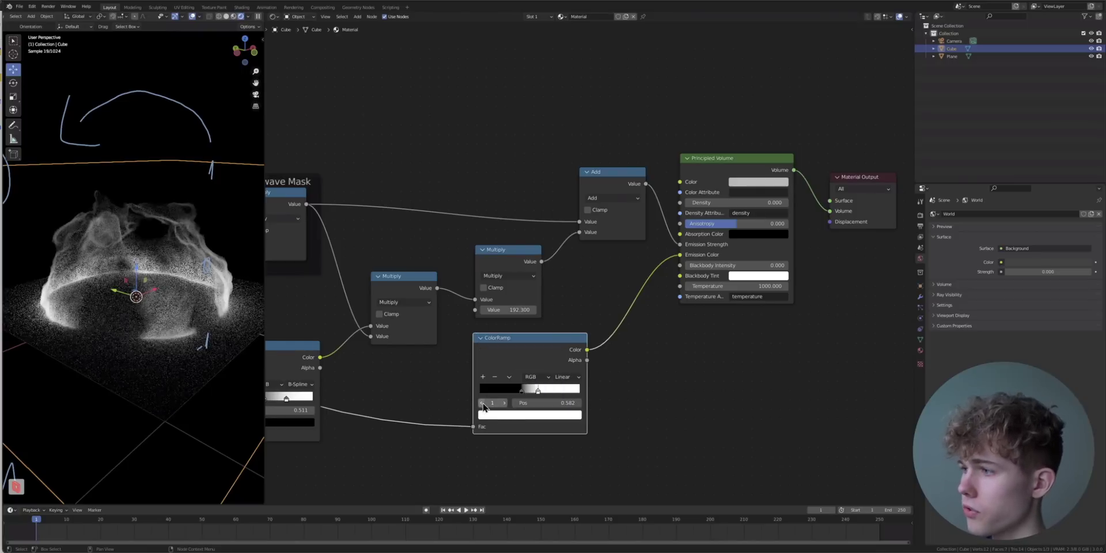
left_click(483, 403)
left_click(494, 418)
left_click_drag(559, 336, 559, 281)
left_click(509, 301)
left_click(510, 415)
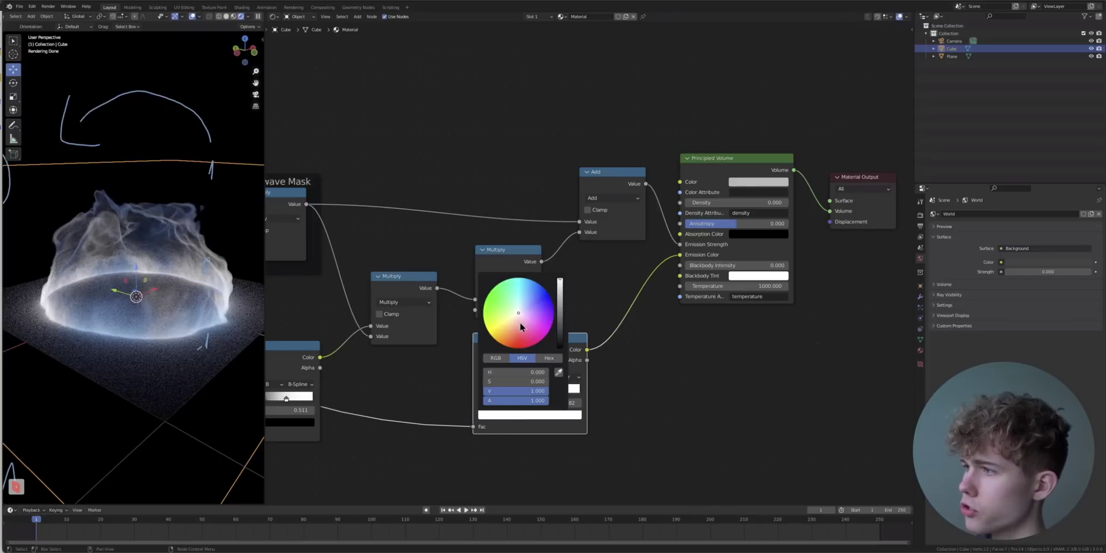
left_click(509, 332)
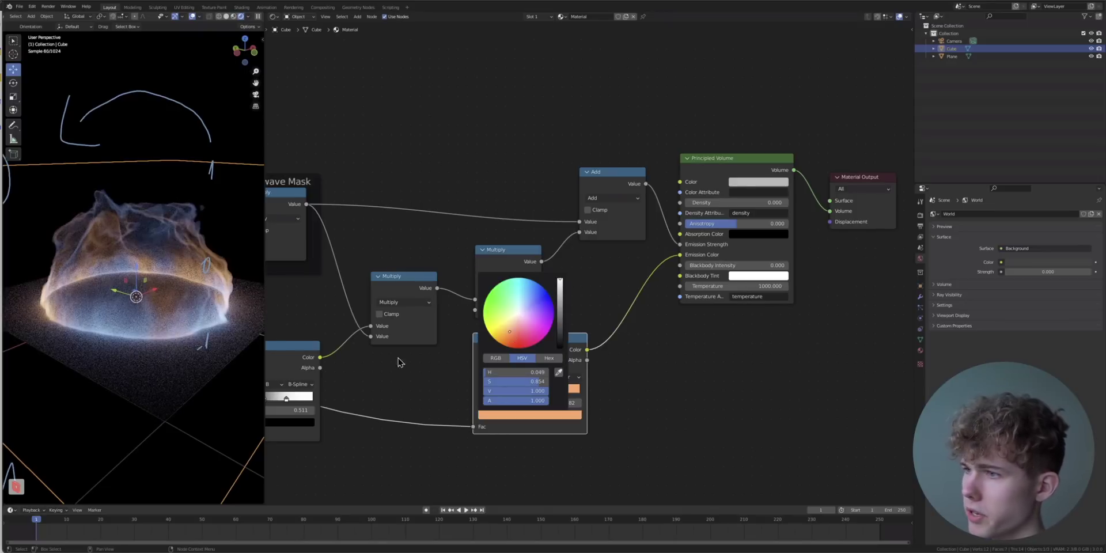
mouse_move(92, 249)
middle_mouse_down()
mouse_move(149, 251)
mouse_move(89, 259)
middle_mouse_up()
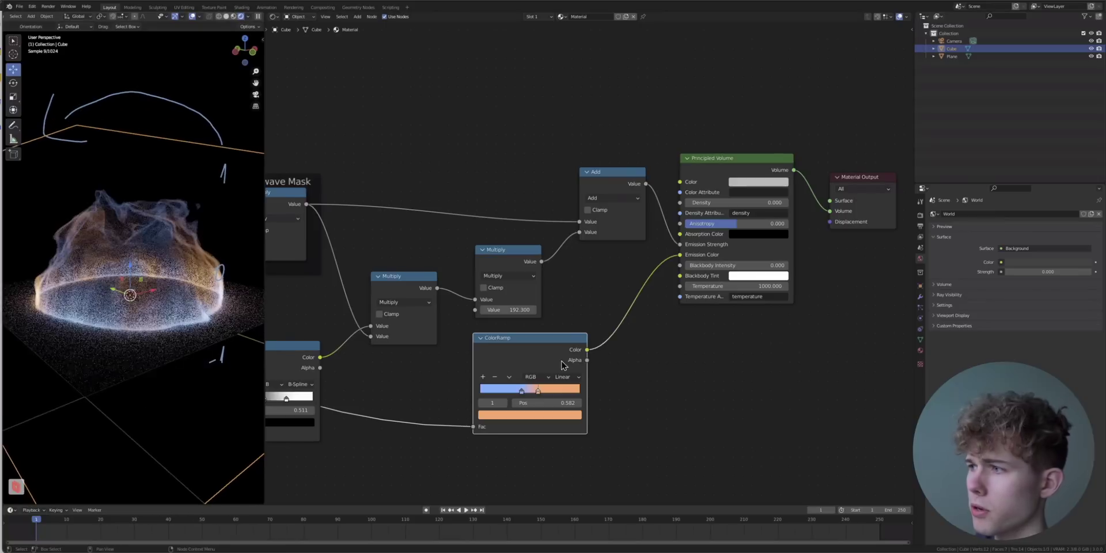
- Shift the ColorRamp to favour blue, with the orange stop at 0.736, and view the dome without viewport overlays
left_click_drag(512, 396, 571, 394)
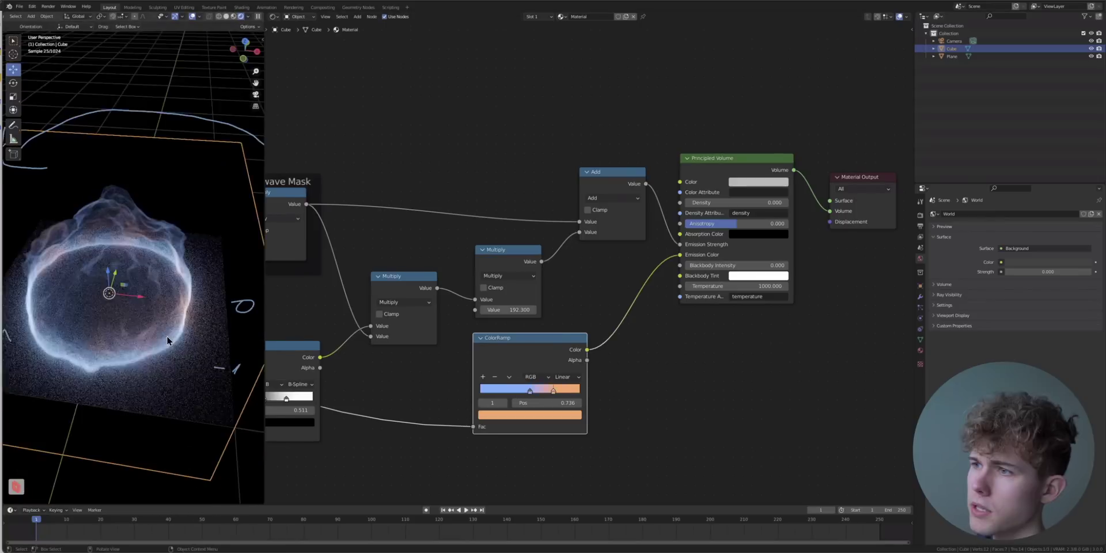
middle_click_drag(165, 340, 171, 294)
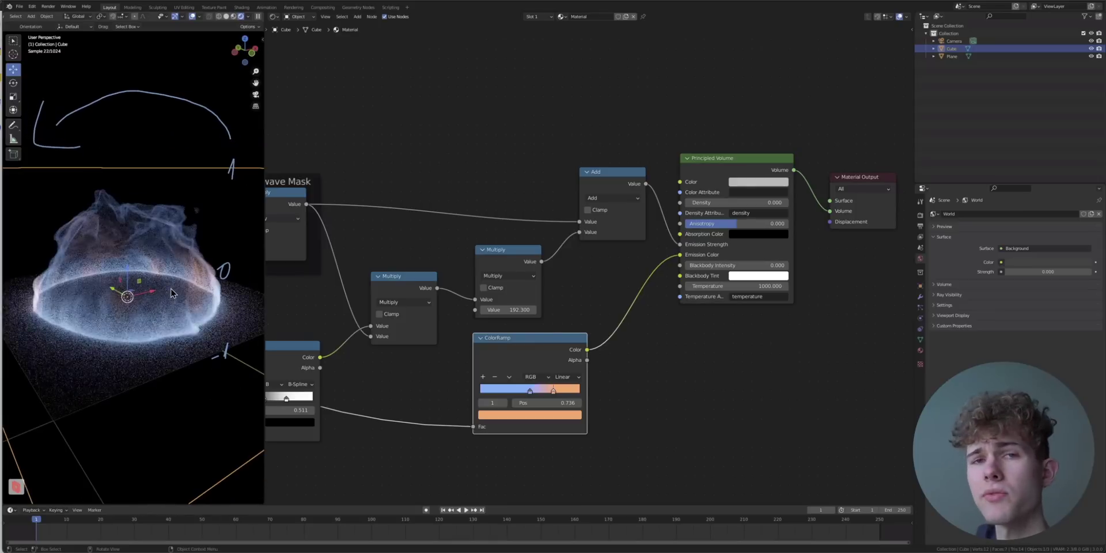
left_click(192, 17)
middle_click_drag(121, 241, 175, 242)
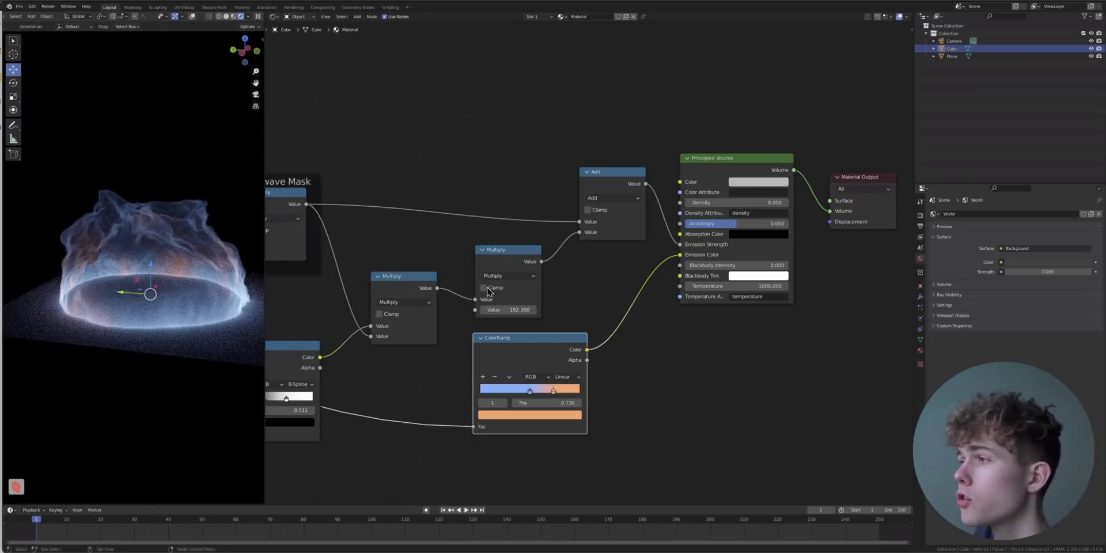
- Add a reroute point on the noise link that feeds the blue-orange ColorRamp
key("shift+a")
key("s")
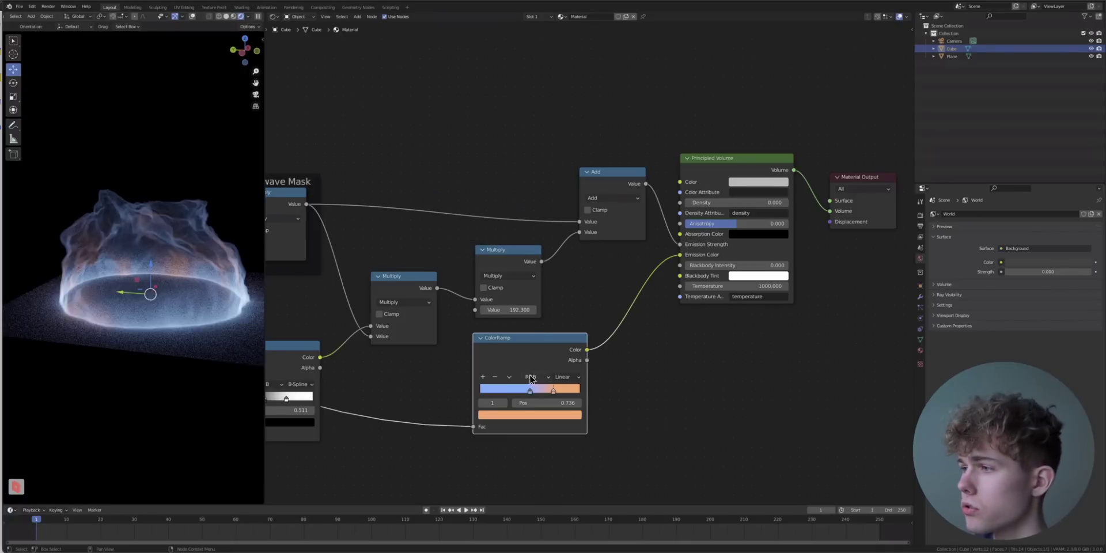
middle_click_drag(417, 402, 487, 310)
right_click_drag(431, 383, 431, 383, "shift")
left_click_drag(440, 324, 464, 343)
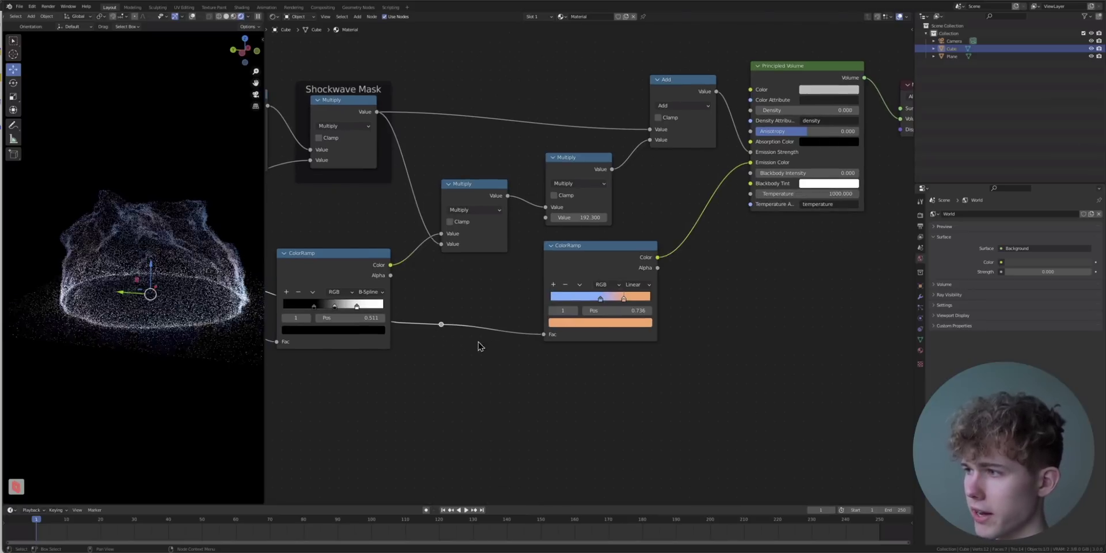
middle_click_drag(586, 273, 504, 299)
left_click_drag(535, 286, 509, 282)
- Add a second ColorRamp below the blue-orange one and connect the noise reroute to its Fac input
key("shift+a")
left_click(569, 260)
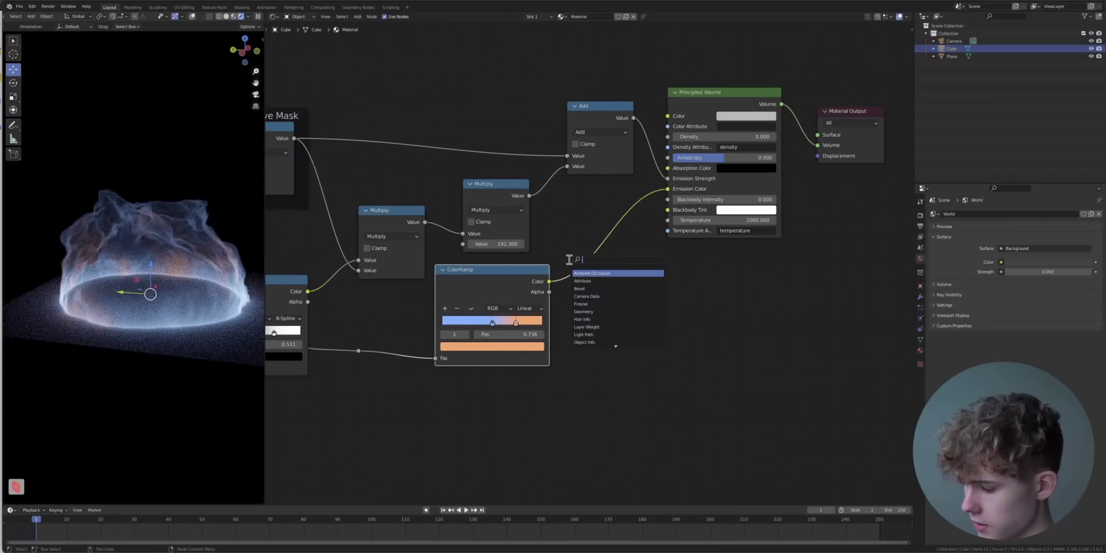
left_click(598, 272)
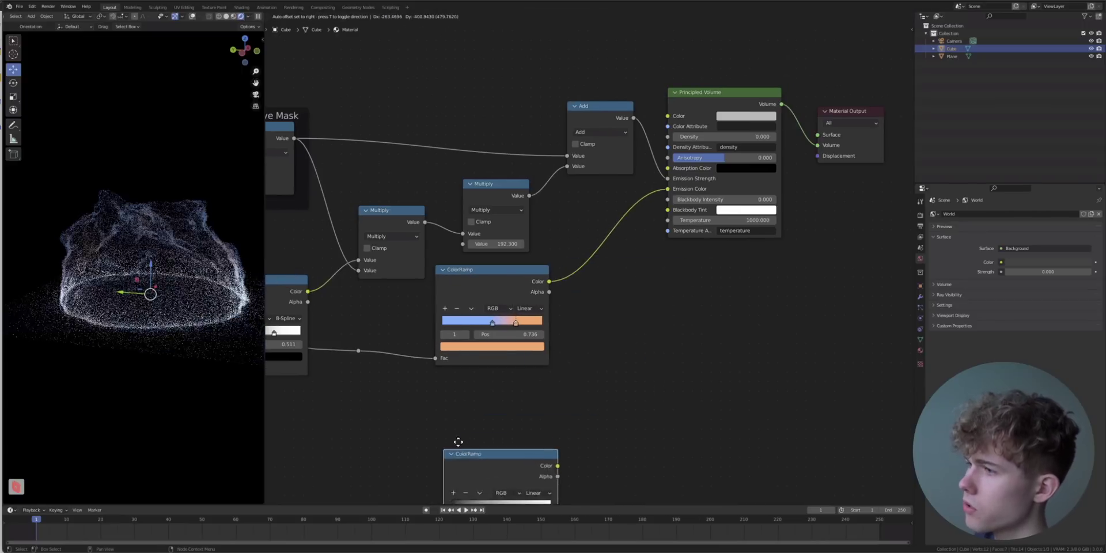
left_click(466, 382)
left_click_drag(359, 350, 439, 462)
- Preview the new ColorRamp and the blue-orange one on the cube, and return to the Principled Volume output
left_click(494, 405, "ctrl+shift")
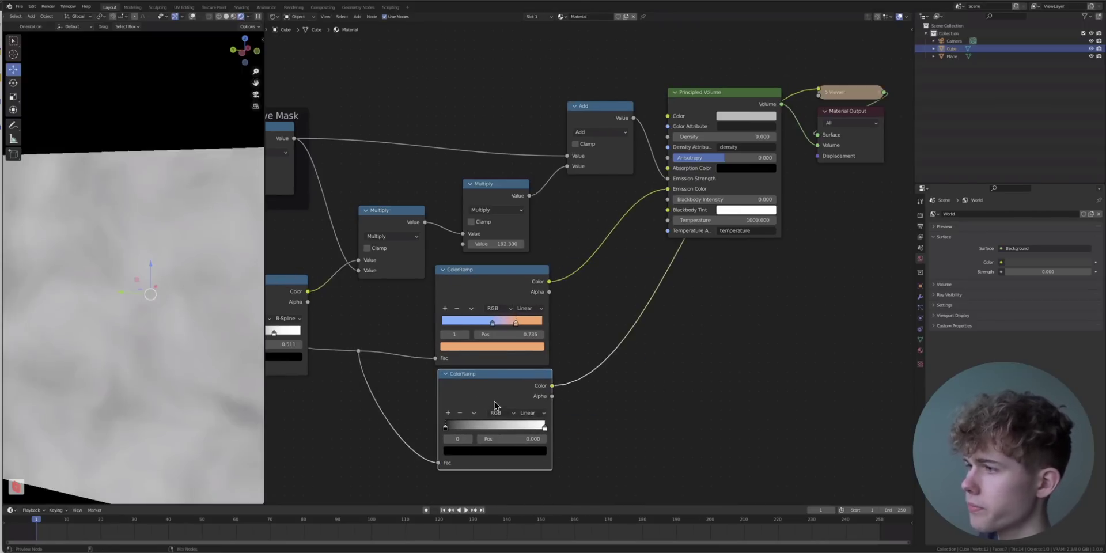
left_click(494, 288, "ctrl+shift")
left_click(671, 137, "ctrl+shift")
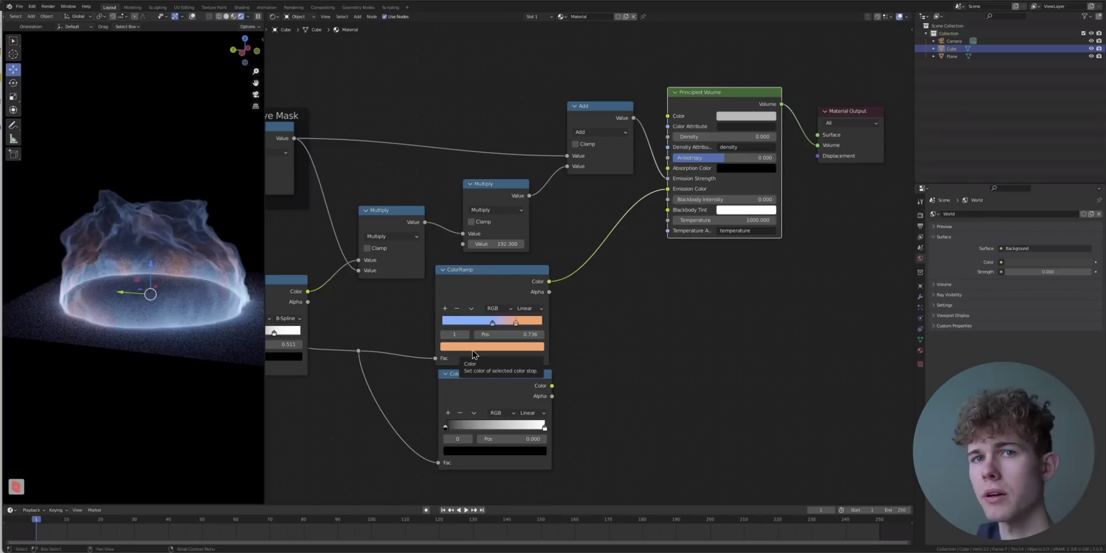
- Preview the lower ColorRamp and tighten its contrast, moving the white stop inward and the black stop to 0.500
left_click(490, 396, "ctrl+shift")
left_click_drag(542, 427, 517, 427)
left_click_drag(445, 427, 495, 427)
- Reverse the lower ColorRamp to run from white at 0.291 to black, comparing its preview with the blue-orange ramp
left_click(503, 284, "ctrl+shift")
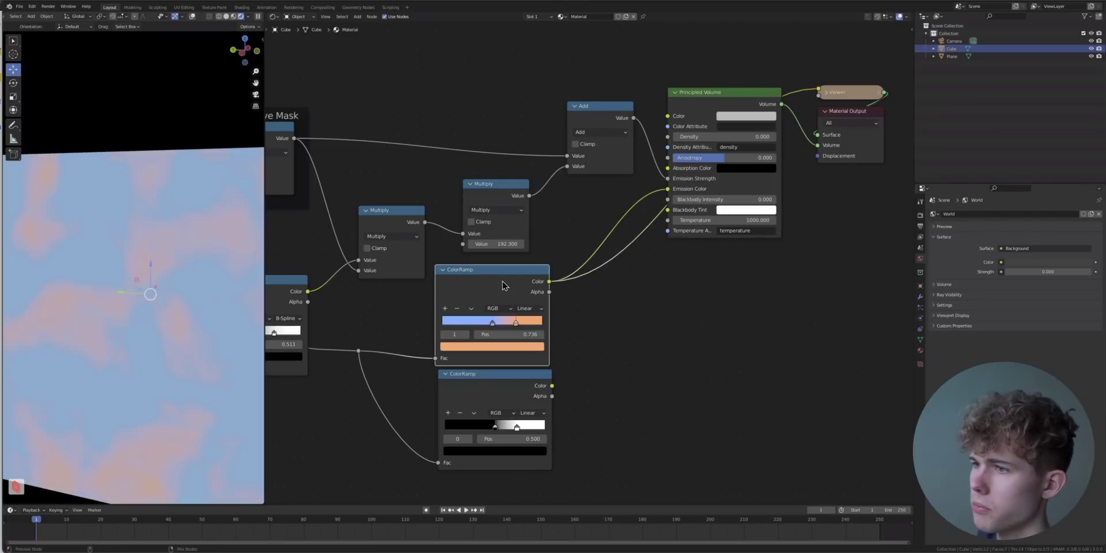
left_click(501, 396, "ctrl+shift")
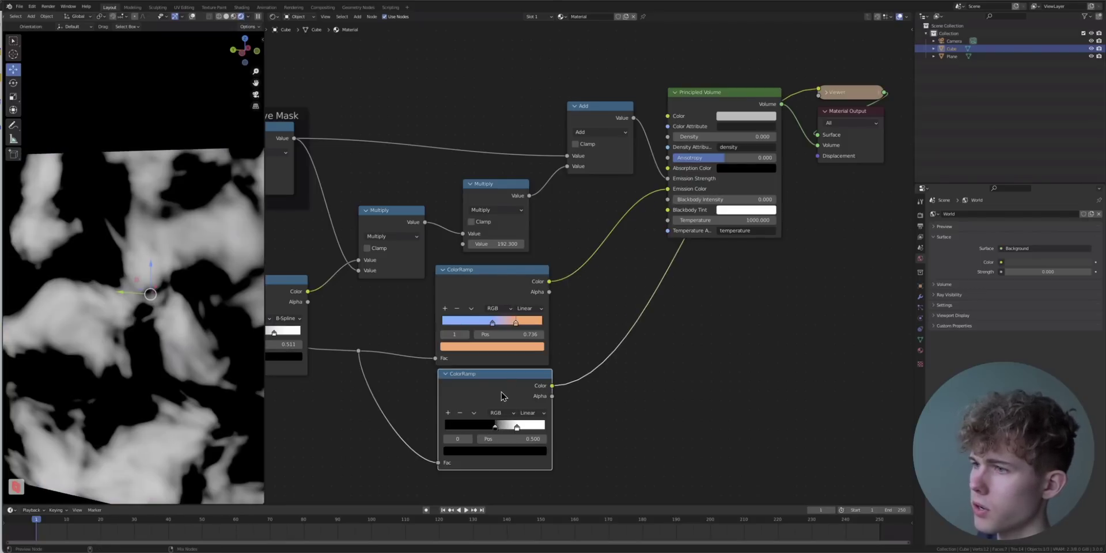
left_click(481, 284, "ctrl+shift")
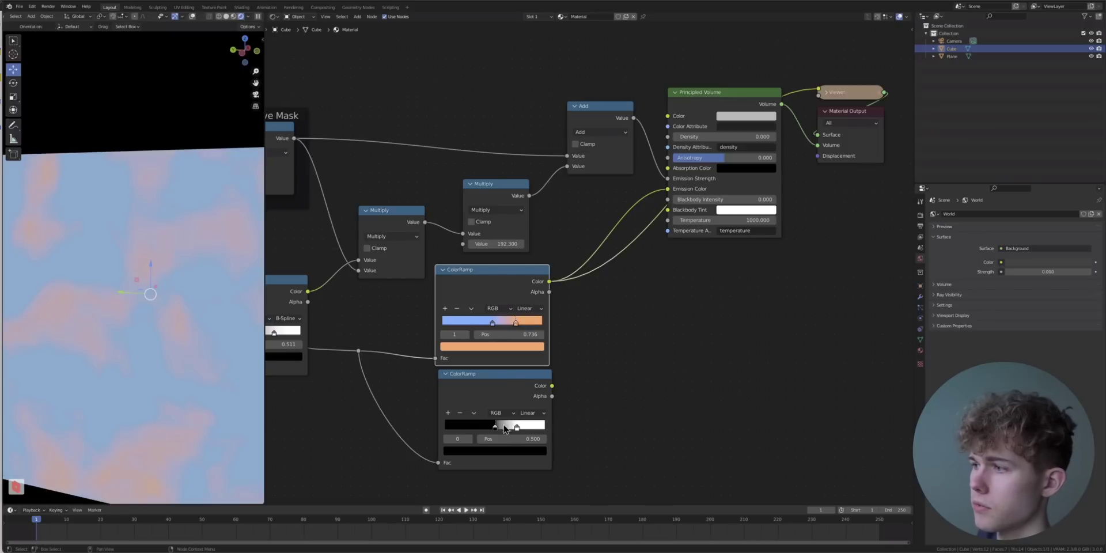
left_click_drag(504, 428, 478, 429)
left_click(499, 390, "ctrl+shift")
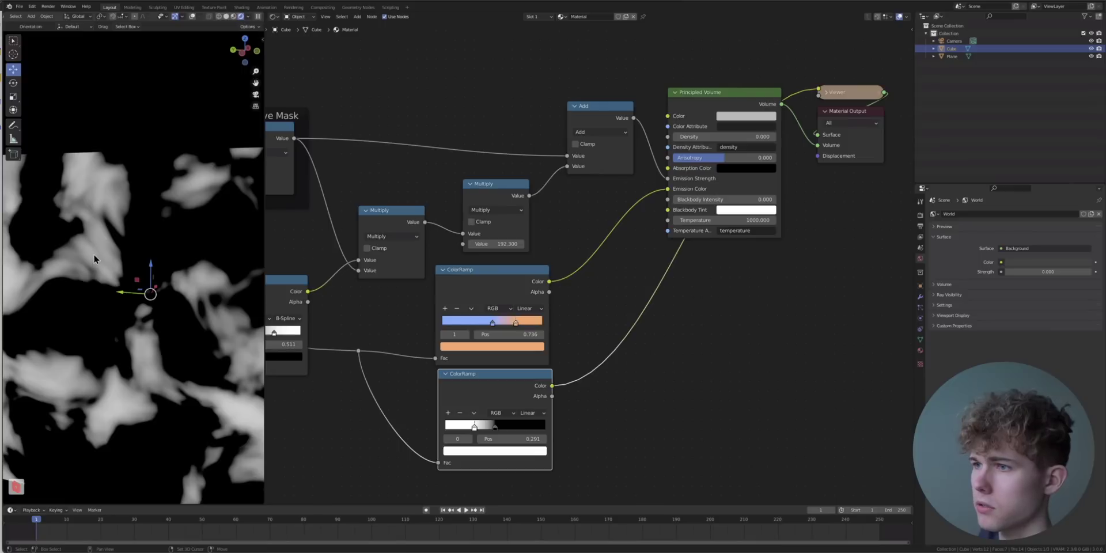
left_click(488, 283, "ctrl+shift")
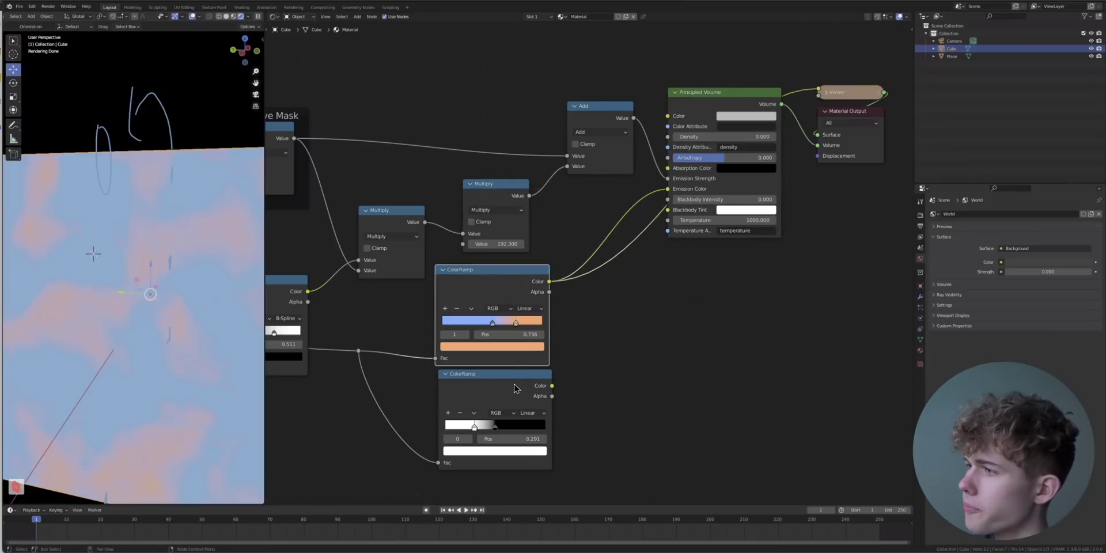
- Move the Principled Volume and Material Output nodes away from the Add node to make room, and preview the volume
middle_click_drag(730, 203, 638, 241)
left_click_drag(748, 154, 872, 159)
left_click_drag(653, 139, 756, 140)
left_click(703, 138, "ctrl+shift")
- Duplicate the Add node and insert the copy between the original Add and the Principled Volume's Emission Strength
left_click(518, 158)
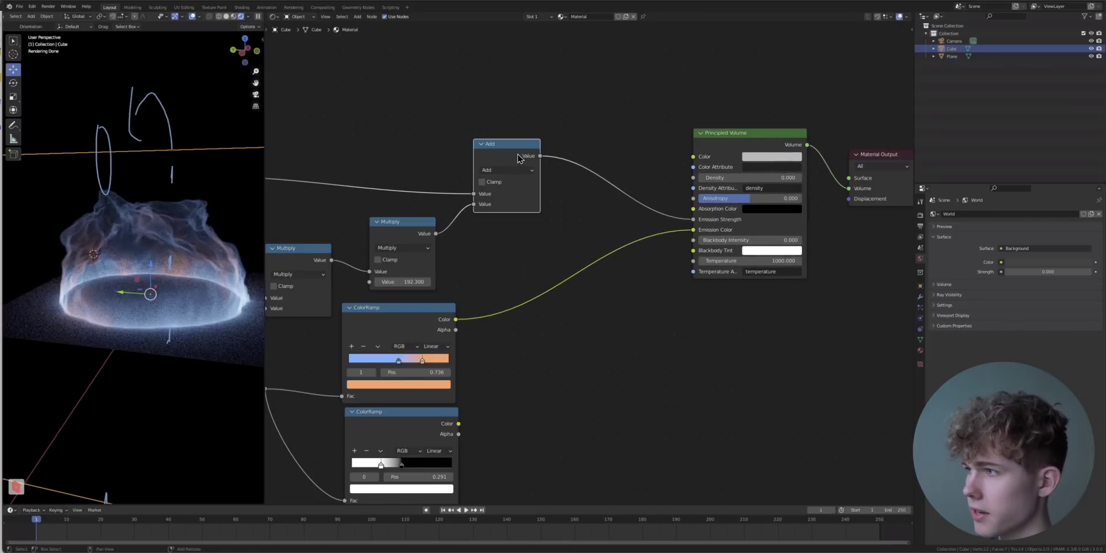
key("shift+d")
left_click(632, 161)
middle_click_drag(585, 227, 654, 193)
middle_click_drag(106, 309, 147, 316)
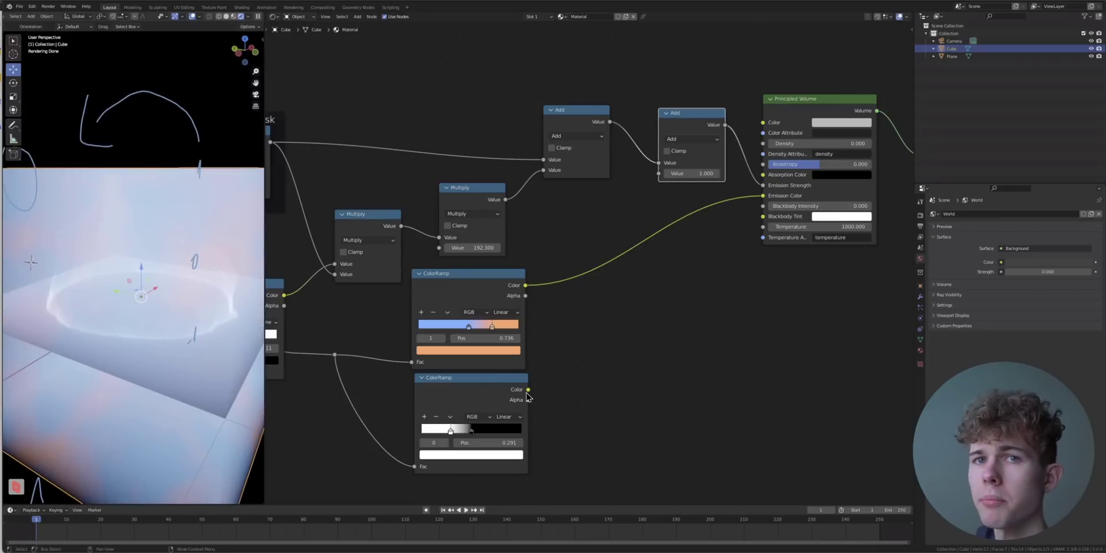
- Feed the black-and-white ColorRamp into the second Add node's free input, using Ease interpolation and the black stop at 0.464
left_click_drag(477, 394, 469, 393)
left_click(467, 392, "ctrl+shift")
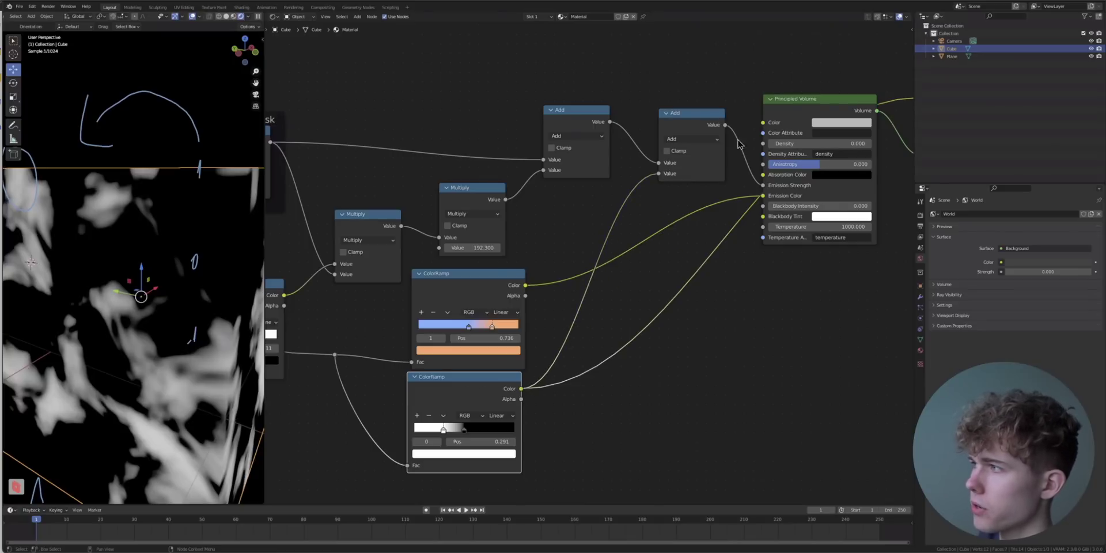
left_click(790, 113, "ctrl+shift")
middle_click_drag(185, 374, 184, 295)
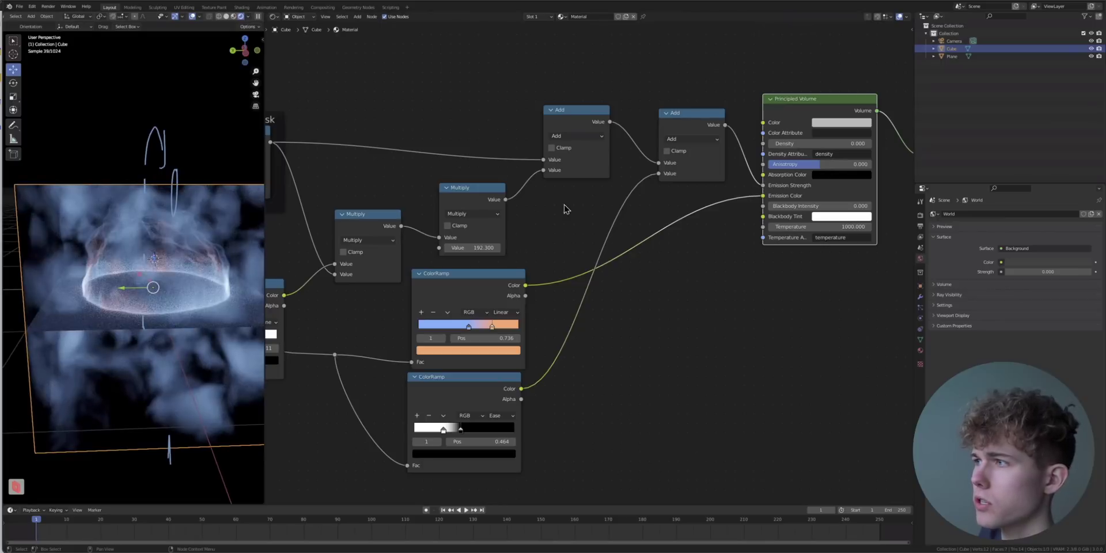
- Duplicate a Multiply node and insert the copy between the black-and-white ColorRamp and the second Add node
left_click(360, 229)
key("shift+d")
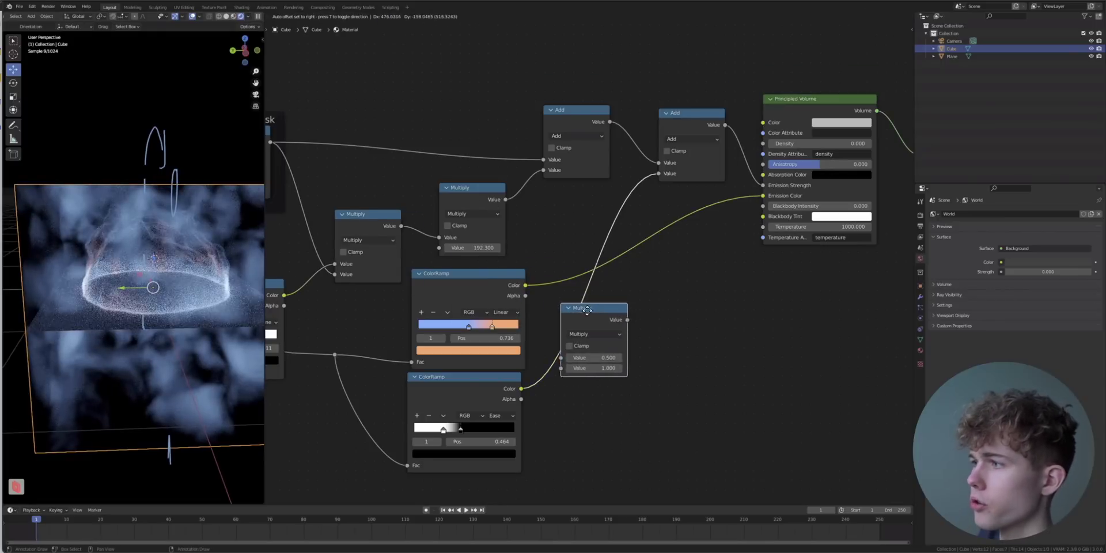
left_click(596, 313)
left_click_drag(594, 311, 648, 284)
middle_click_drag(329, 195, 378, 214)
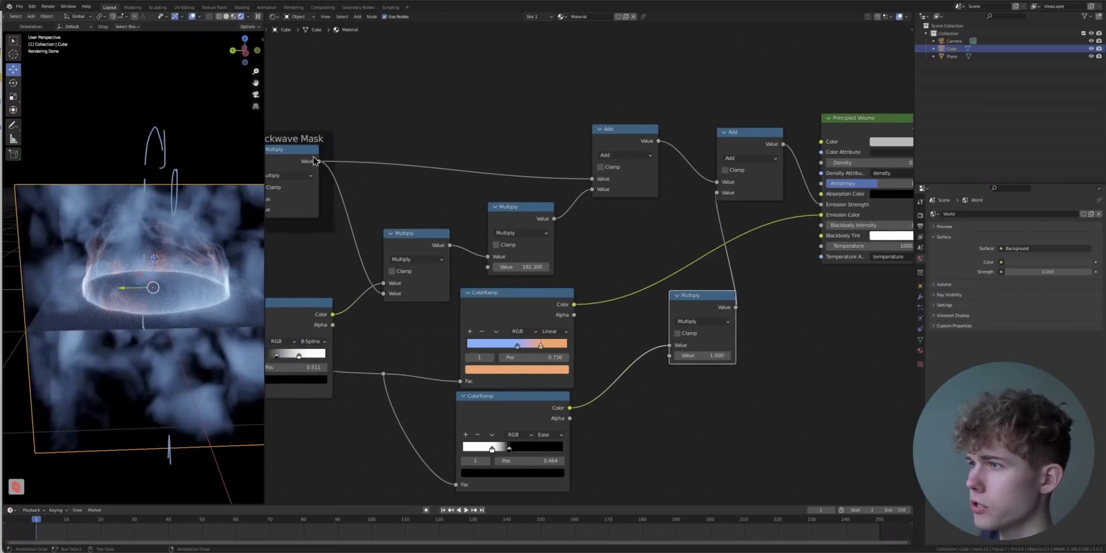
- Connect the Shockwave Mask's output to the new Multiply node's second value and inspect the masked volume
left_click_drag(319, 162, 669, 356)
middle_click_drag(647, 311, 564, 320)
left_click(788, 127)
middle_click_drag(232, 269, 190, 272)
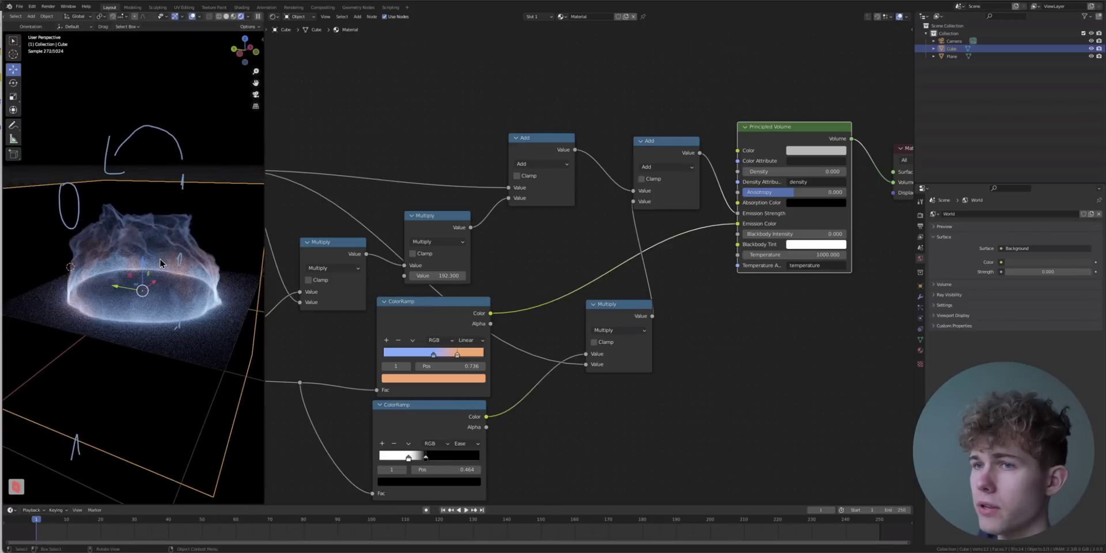
- Duplicate the 192.3 Multiply node, insert it between the masked Multiply and the second Add, and set its value to 50
left_click(435, 232)
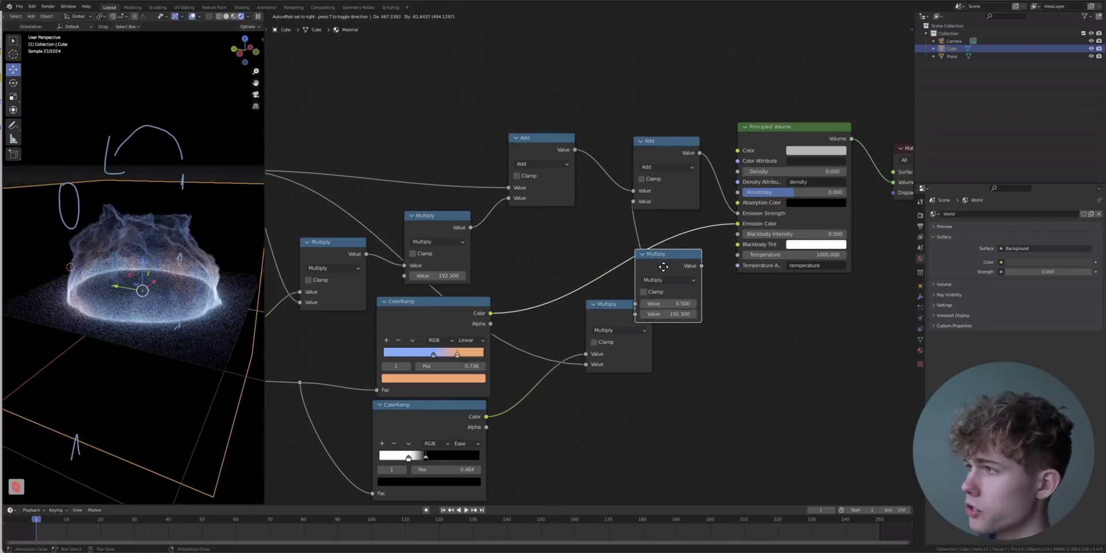
left_click(664, 267)
left_click_drag(664, 267, 721, 254, "alt")
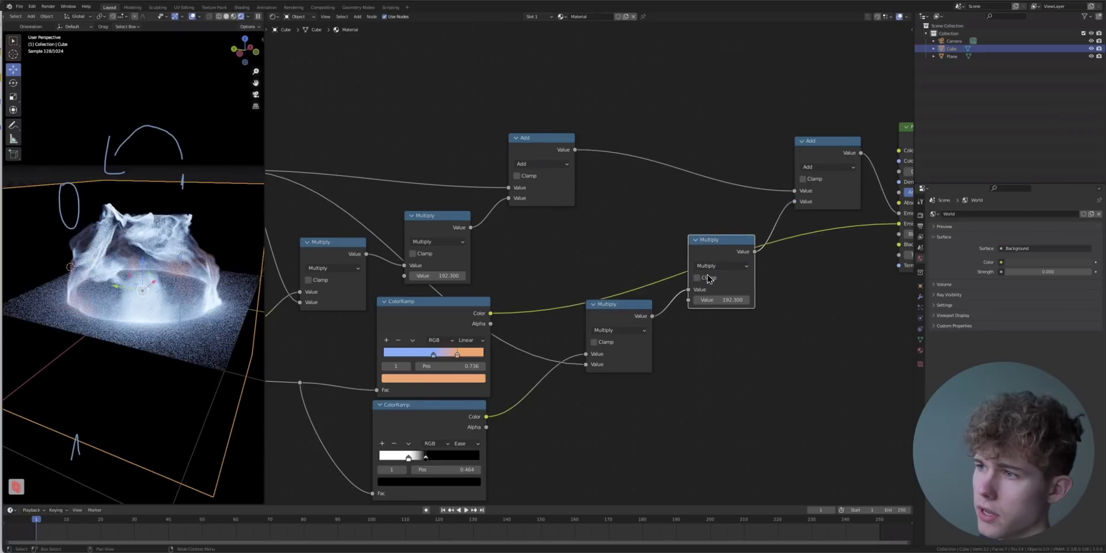
middle_click_drag(132, 271, 135, 287)
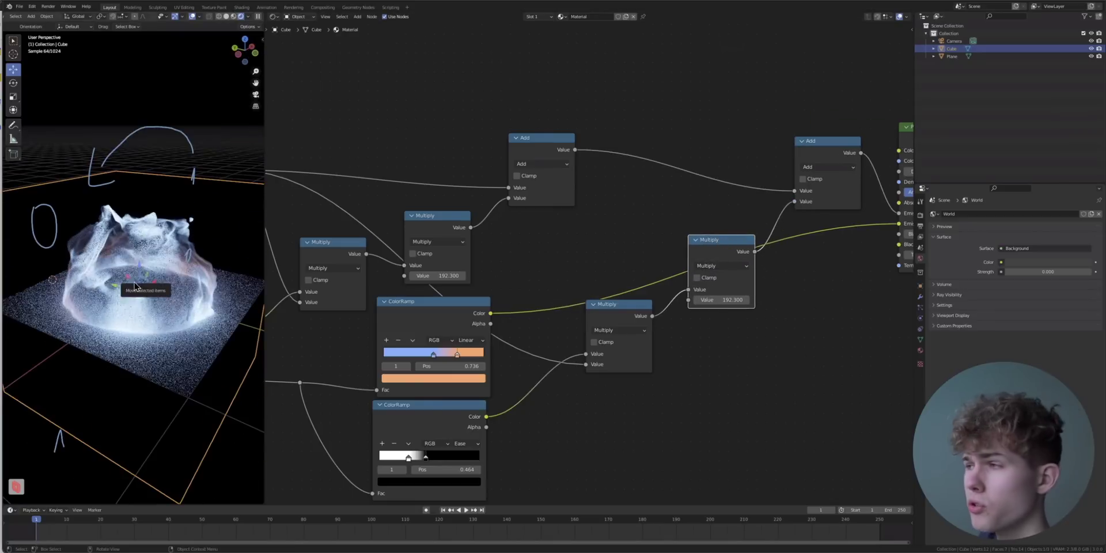
left_click(709, 300)
type("50")
key("Return")
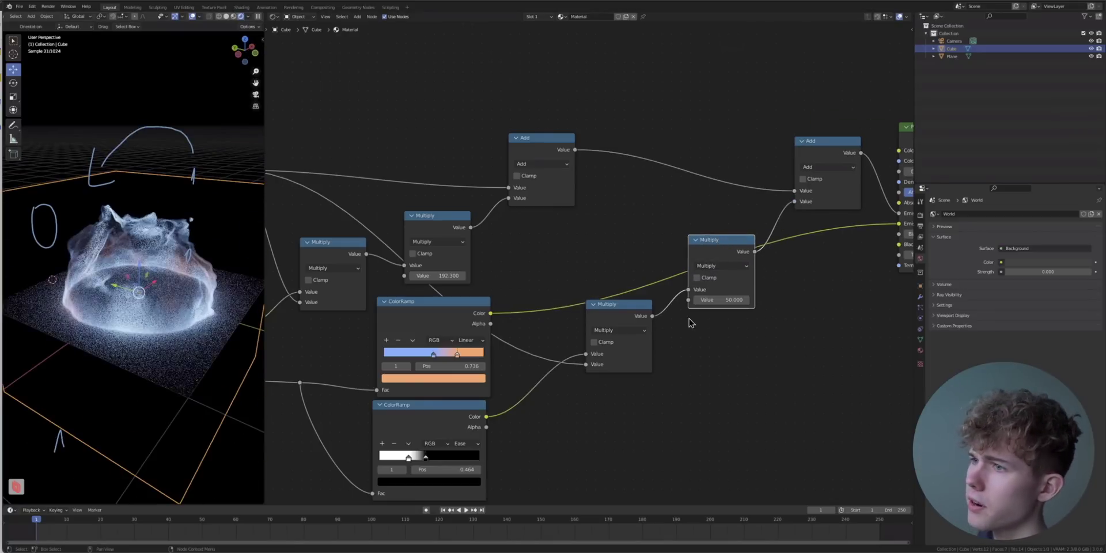
- Adjust the black-and-white ColorRamp's falloff, moving its white stop closer to the start of the gradient
middle_click_drag(437, 442, 465, 391)
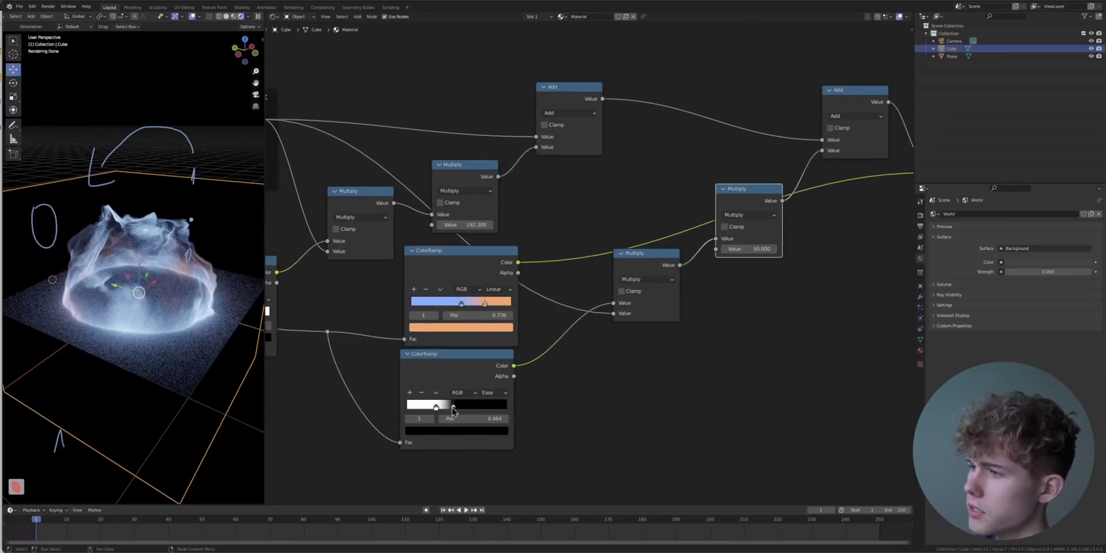
left_click_drag(472, 407, 453, 407)
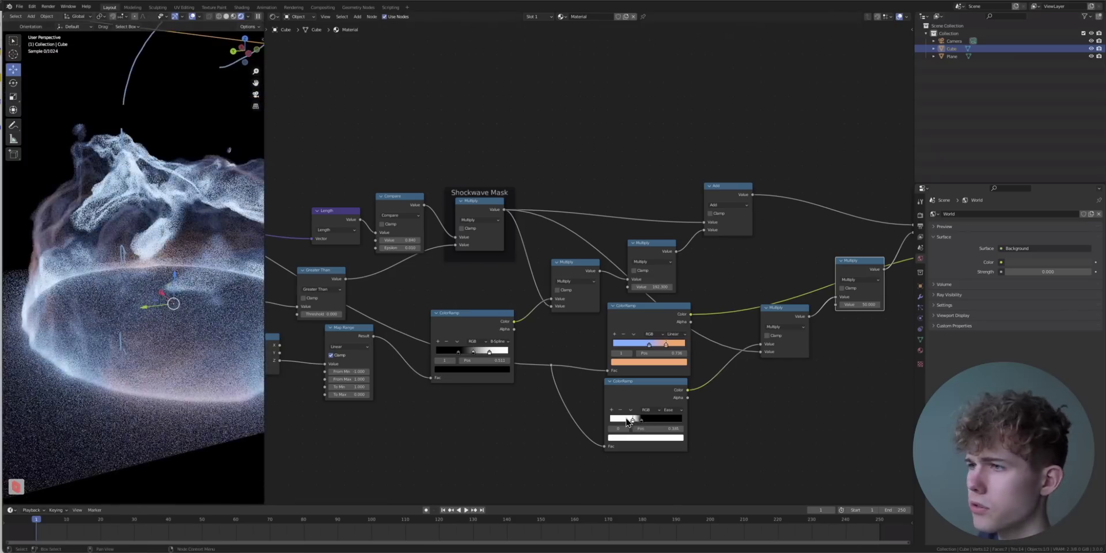
left_click_drag(628, 422, 623, 422)
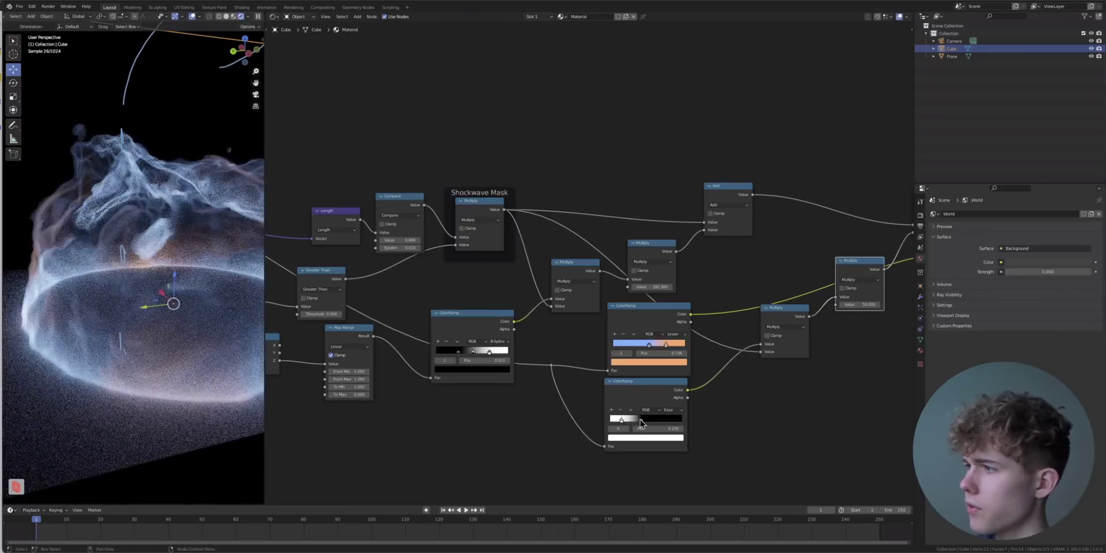
- Fine-tune the stop positions of the black-and-white ColorRamp that feeds the masked Multiply node
left_click(640, 420)
left_click_drag(628, 423, 632, 423)
left_click(637, 422)
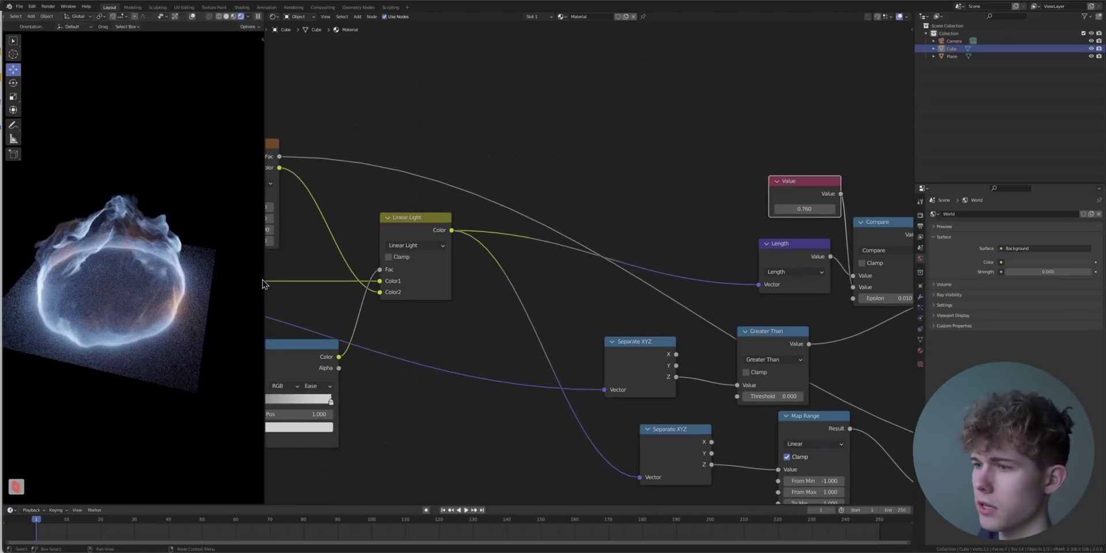
- Try rotating the shockwave cube about the global Z axis
key("r")
key("z")
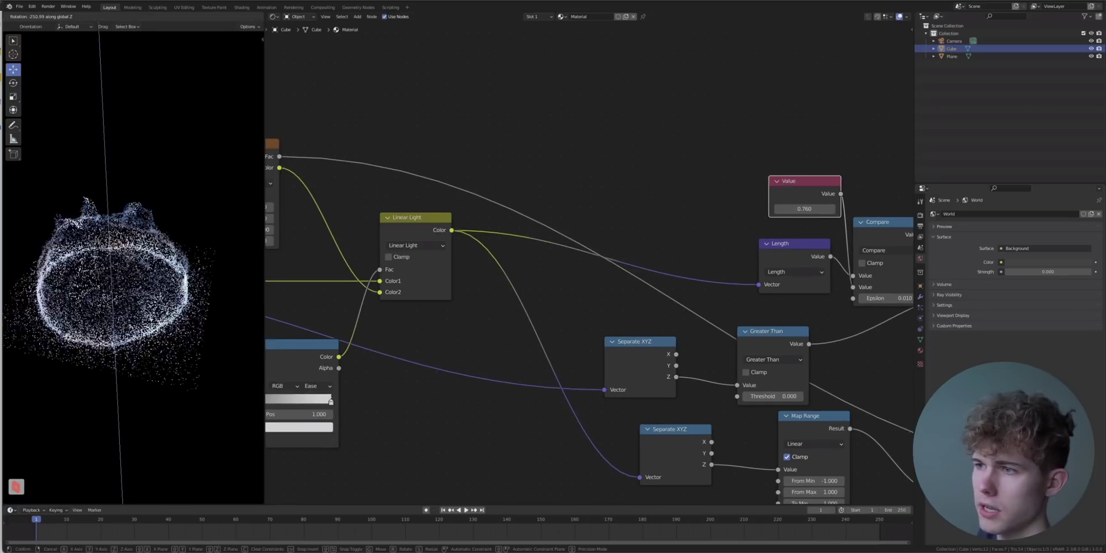
left_click(187, 320)
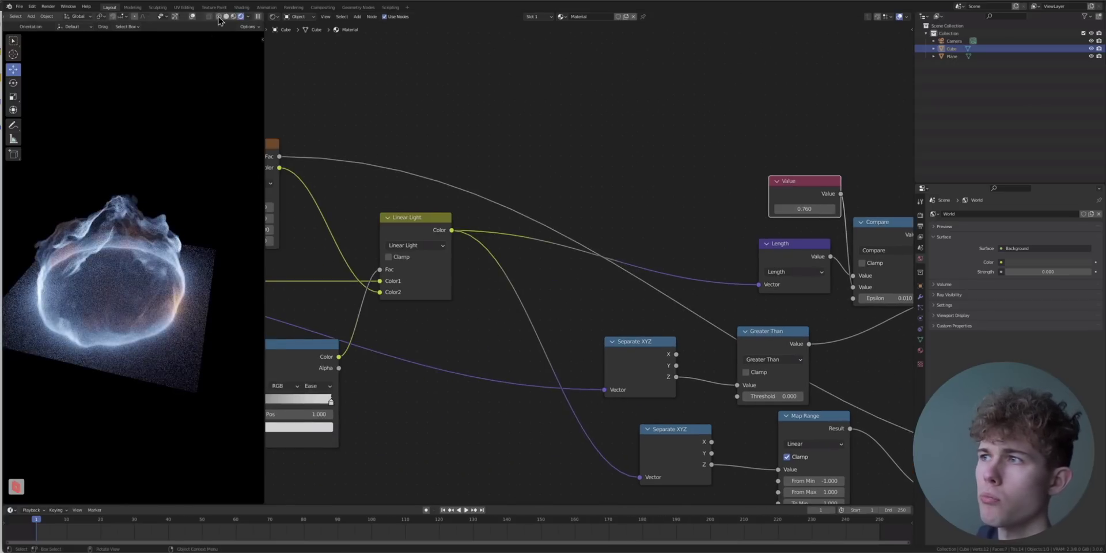
- Show the volume from the top and route the Texture Coordinate's Object links through a single reroute point
left_click(175, 16)
left_click(245, 40)
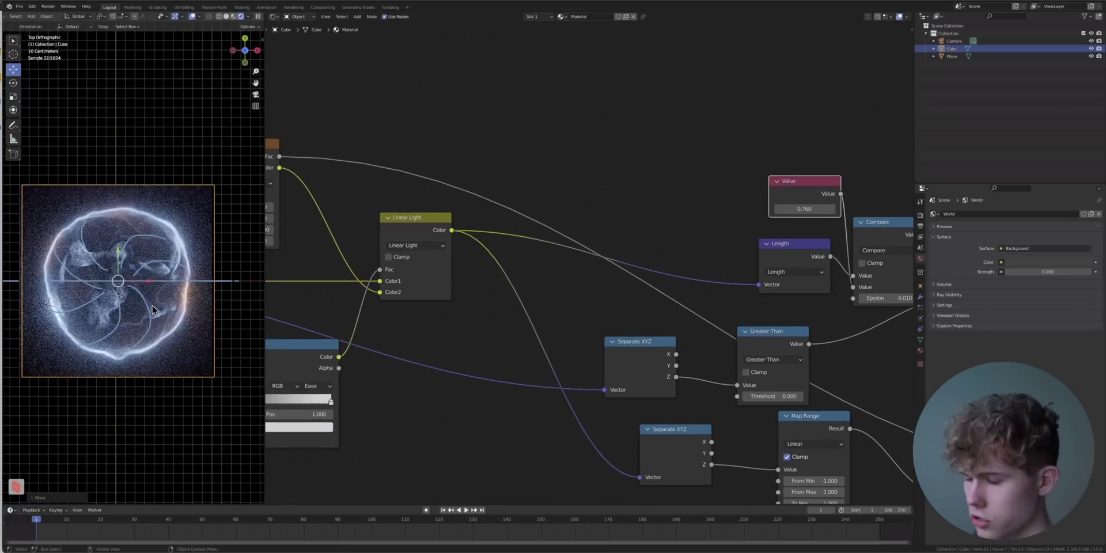
scroll(351, 360, "down", 12)
middle_click_drag(351, 360, 538, 359)
scroll(518, 292, "up", 10)
left_click_drag(461, 281, 350, 282)
right_click_drag(482, 231, 445, 392, "shift")
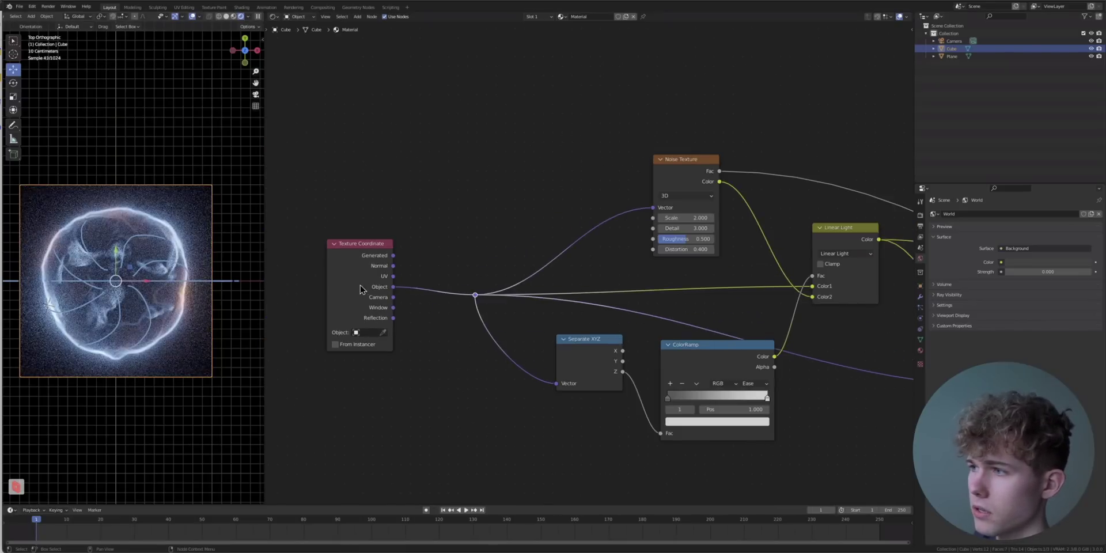
- Move the Texture Coordinate node aside and insert a Mapping node between its Object output and the reroute point
left_click_drag(362, 286, 316, 293)
key("shift+a")
left_click(388, 237)
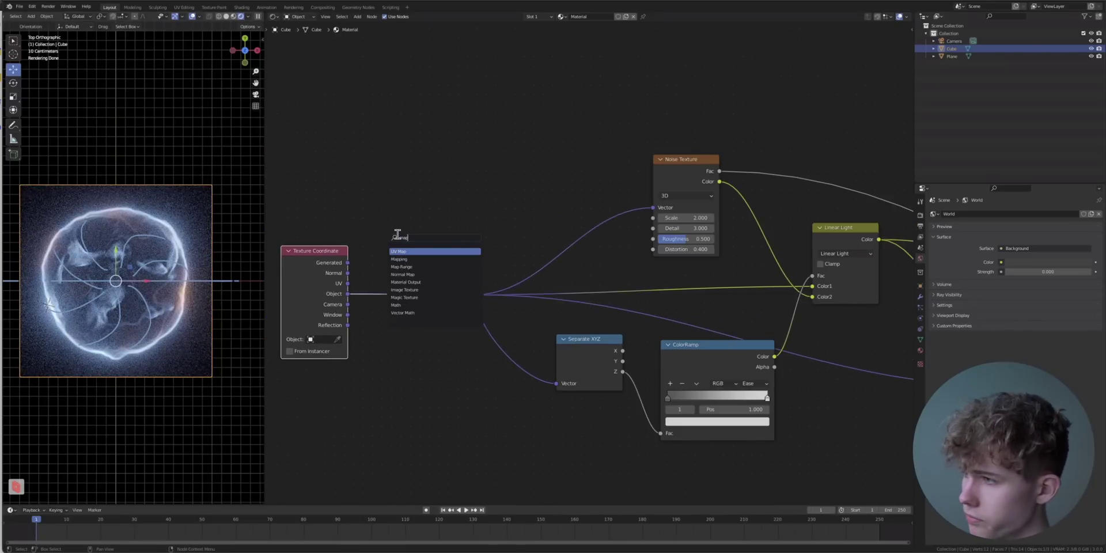
key("Return")
left_click(407, 247)
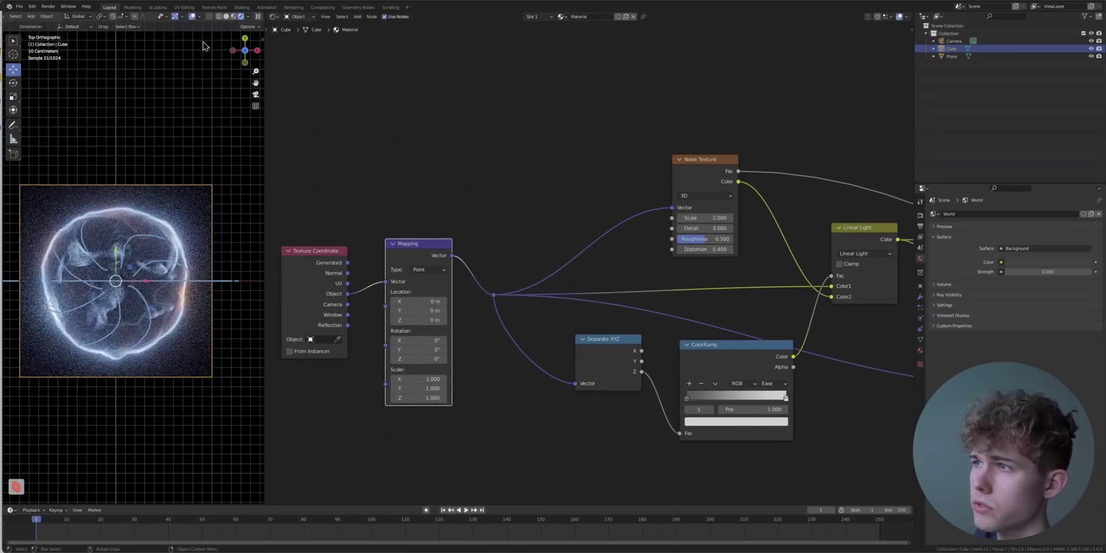
- Rotate the shockwave by setting the Mapping node's Z rotation to 316°, and inspect it from the top
middle_click_drag(128, 227, 135, 195)
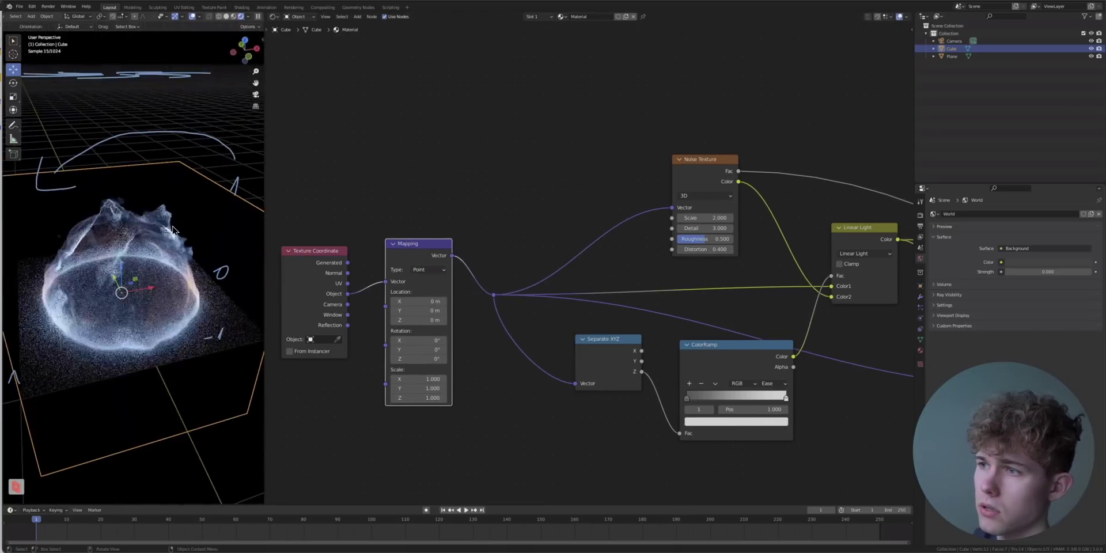
left_click_drag(418, 359, 530, 358)
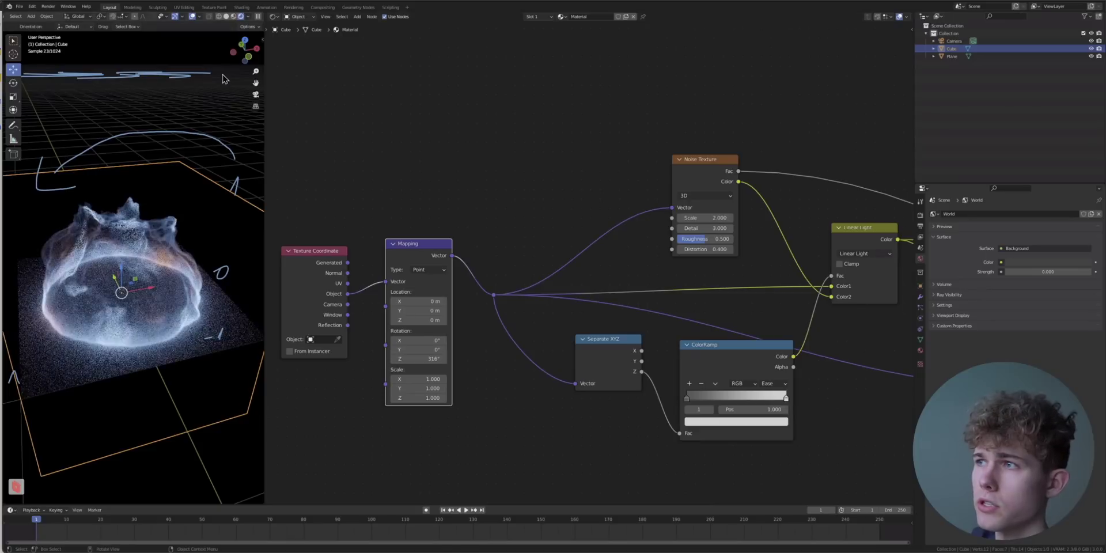
left_click(245, 43)
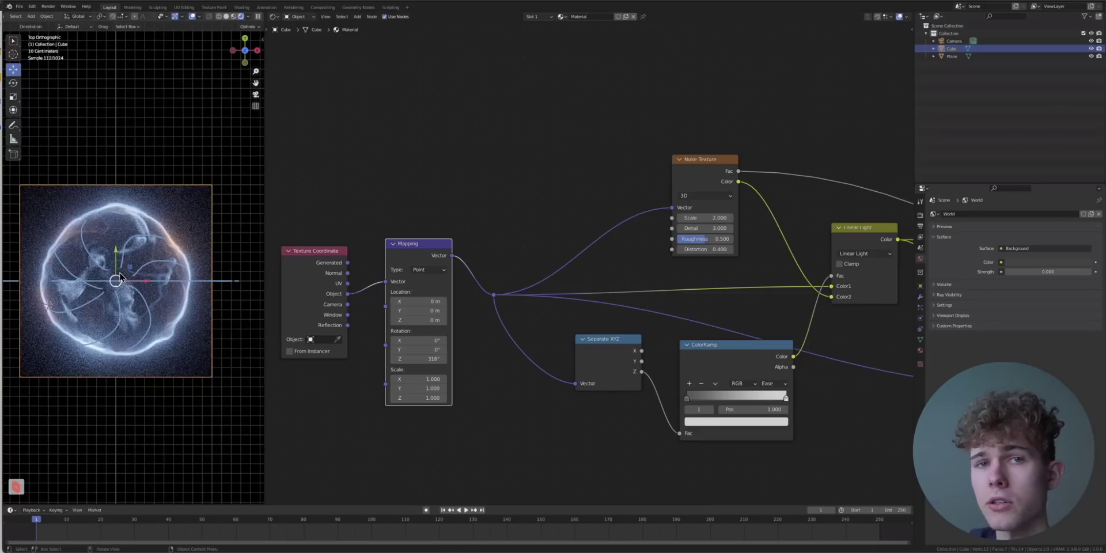
- Move the Texture Coordinate node farther from the Mapping node and set the Mapping's Z rotation to 276°
middle_click_drag(385, 292, 582, 288)
left_click_drag(490, 276, 363, 256)
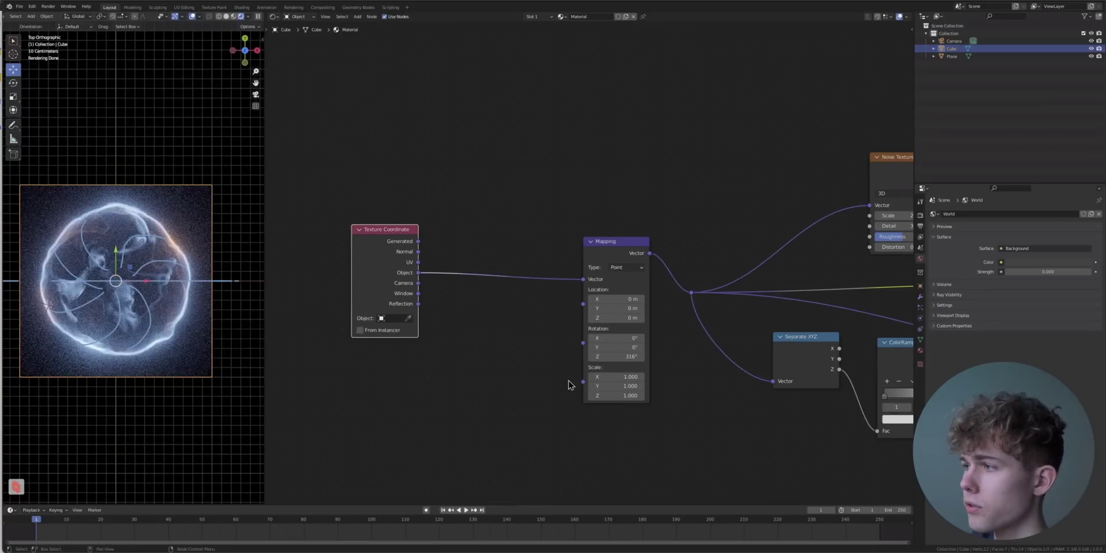
scroll(571, 374, "up", 6)
middle_click_drag(571, 366, 573, 304)
scroll(585, 314, "up", 2)
left_click_drag(649, 366, 626, 366)
- Add a Combine RGB node and connect its Image output to the Mapping node's Rotation input
left_click(488, 296)
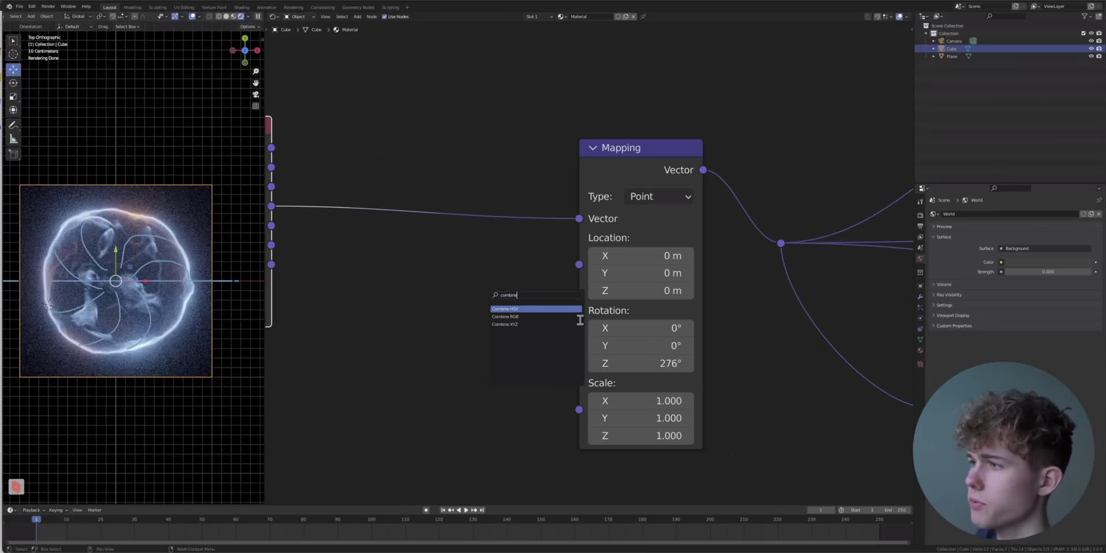
left_click(520, 317)
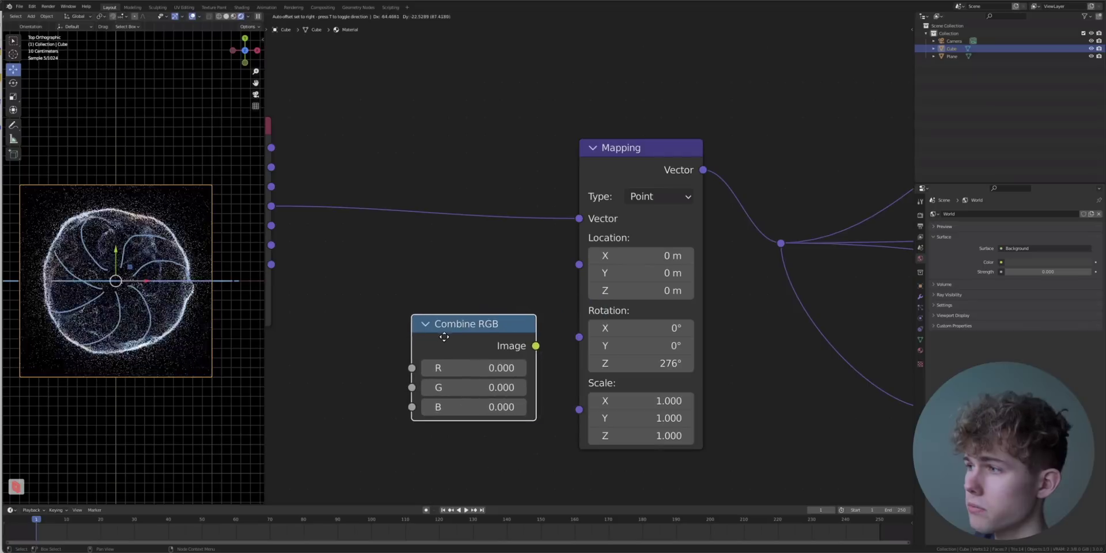
left_click_drag(578, 342, 579, 337)
left_click_drag(475, 340, 479, 310)
- Space out the Texture Coordinate node, set Combine RGB's B value to 1.000 and hide the viewport overlays
middle_click_drag(405, 277, 618, 286)
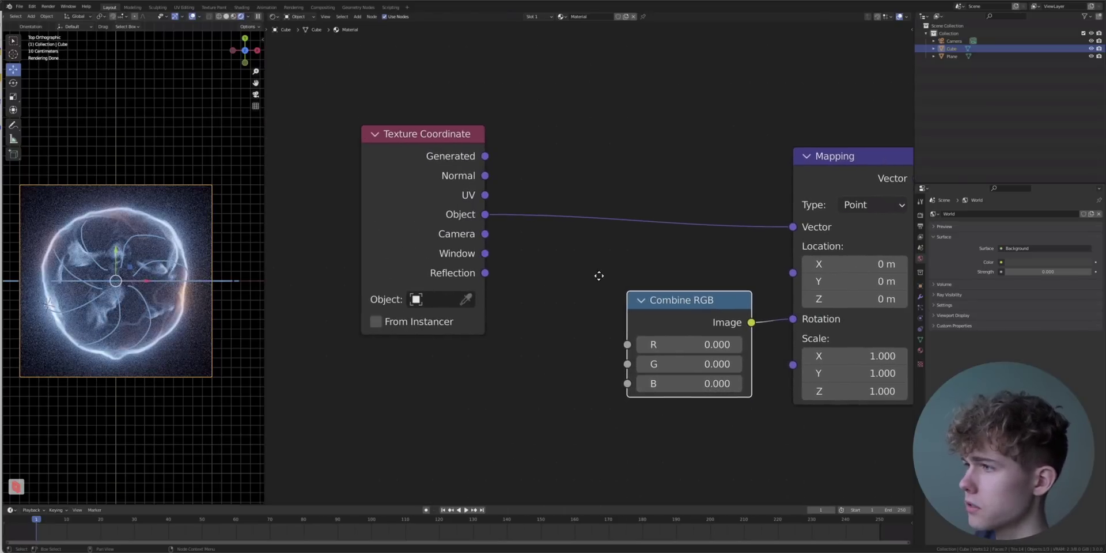
left_click_drag(402, 220, 310, 222)
left_click_drag(676, 384, 738, 383)
key("shift+alt+z")
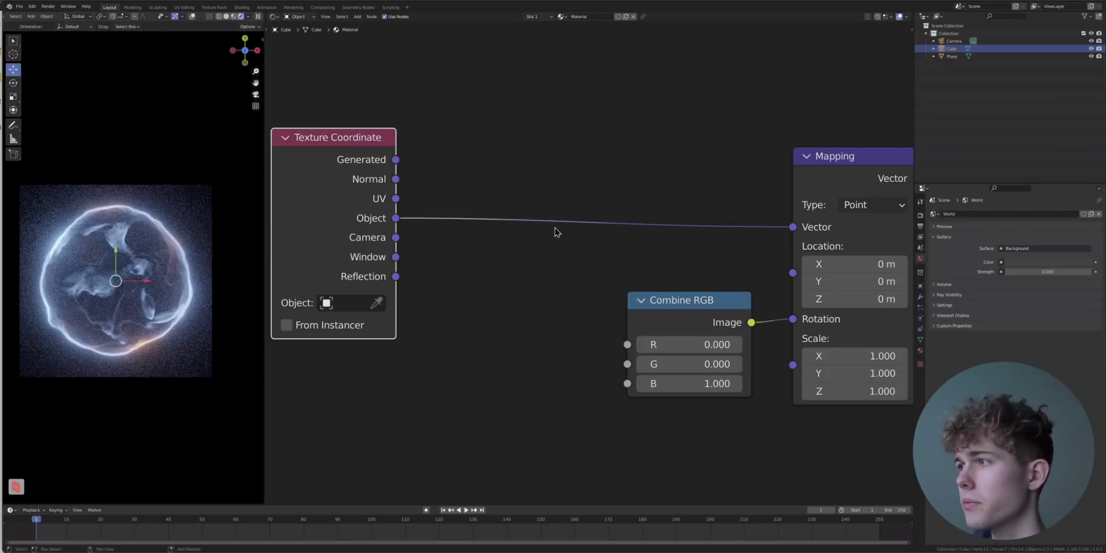
- Add a Vector Math node between the Texture Coordinate and Combine RGB nodes and inspect the centre of the volume
key("shift+a")
key("s")
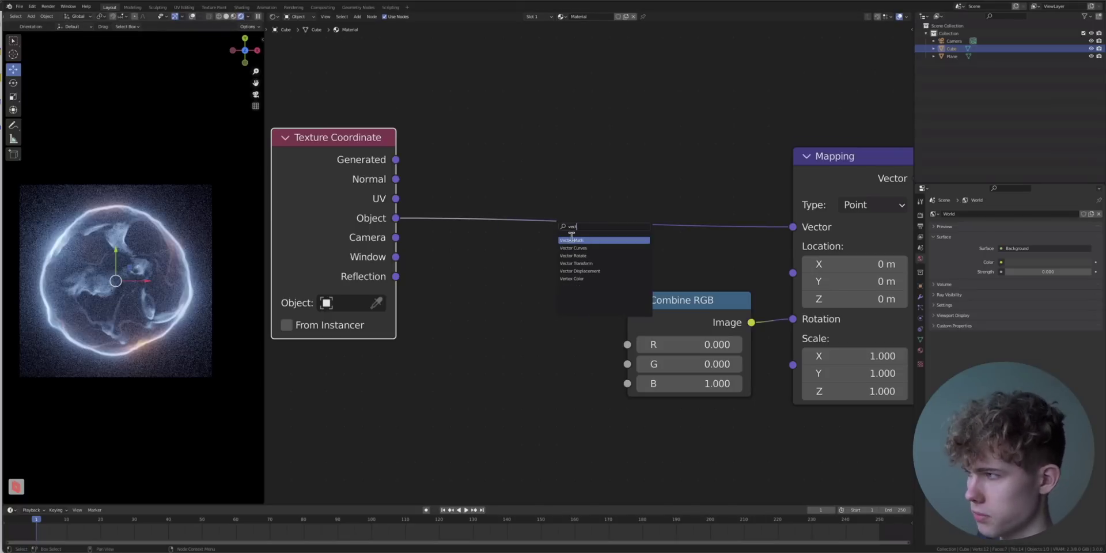
type("vect")
left_click(572, 240)
left_click(418, 245)
left_click(474, 293)
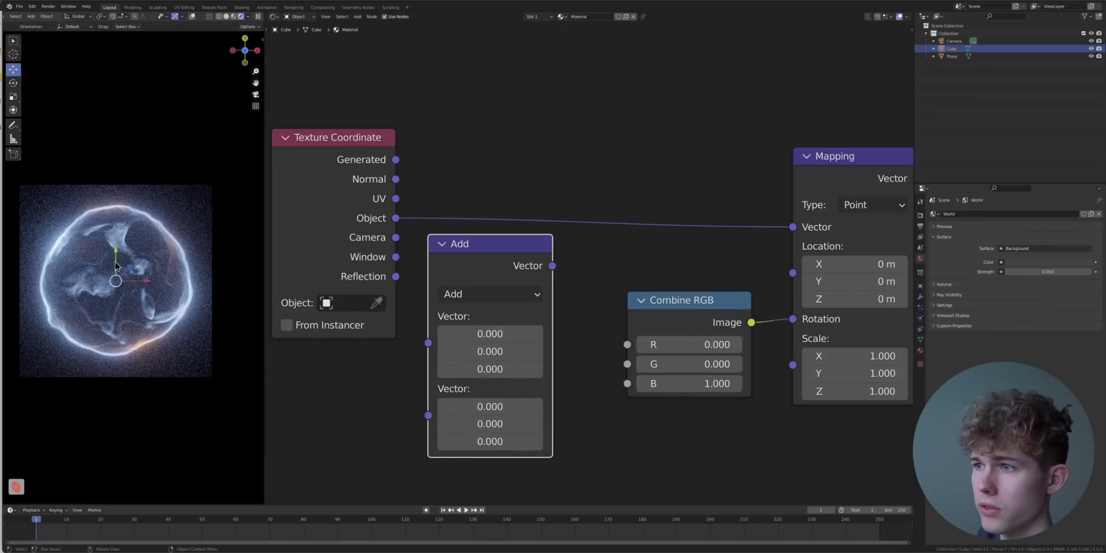
scroll(110, 285, "up", 5)
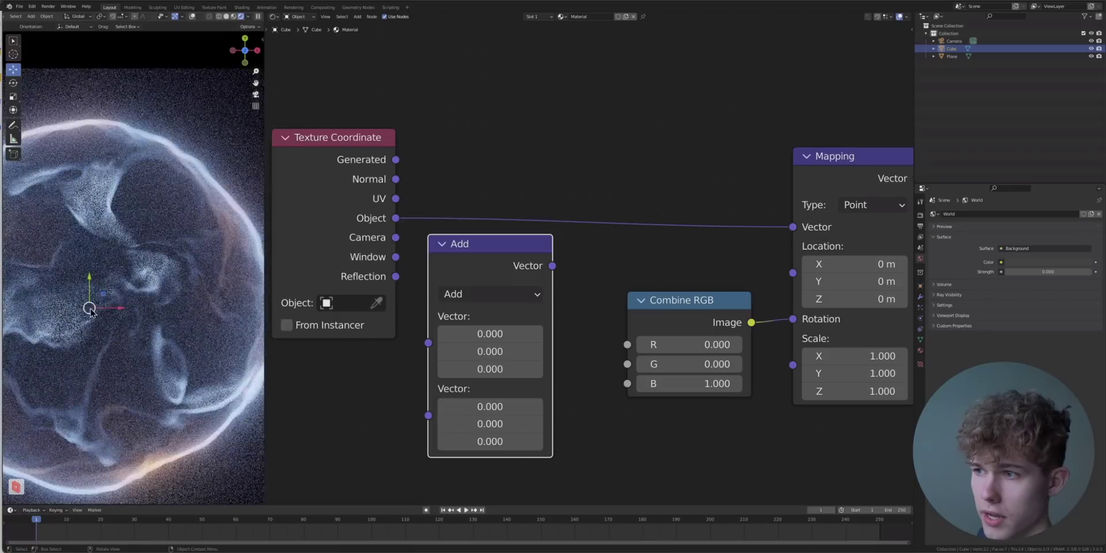
scroll(107, 304, "down", 5)
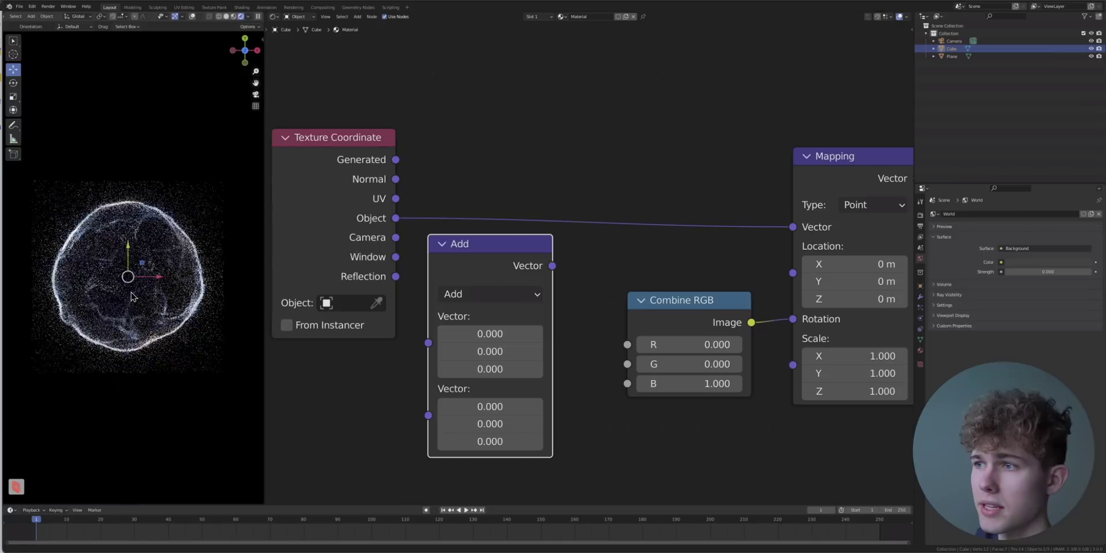
- Connect the Texture Coordinate's Object output to the Vector Math node, set its operation to Length and preview it
middle_click_drag(346, 270, 476, 263)
left_click_drag(444, 229, 318, 223)
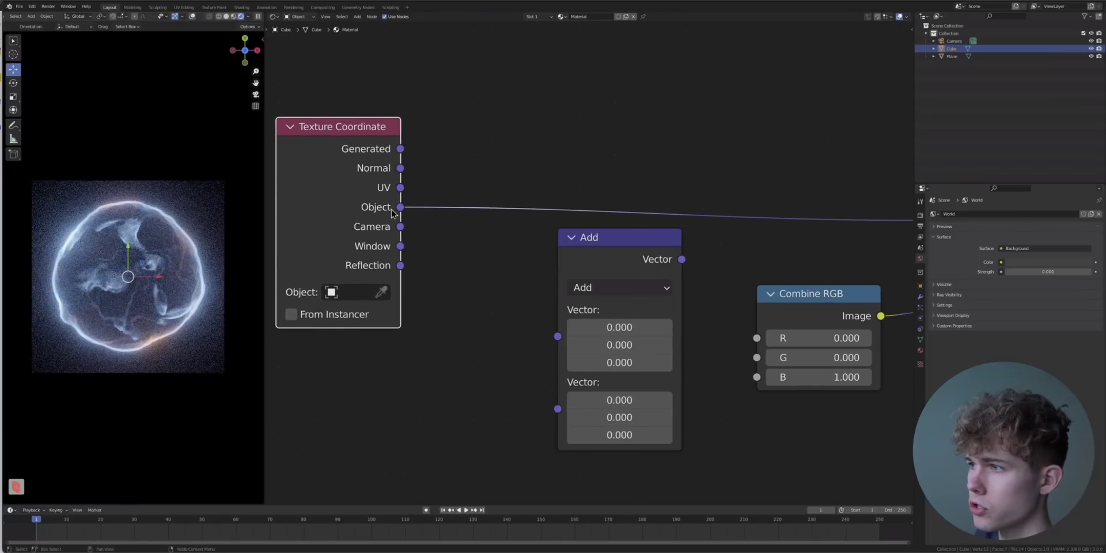
left_click_drag(558, 340, 564, 328)
left_click(592, 290)
left_click(605, 244)
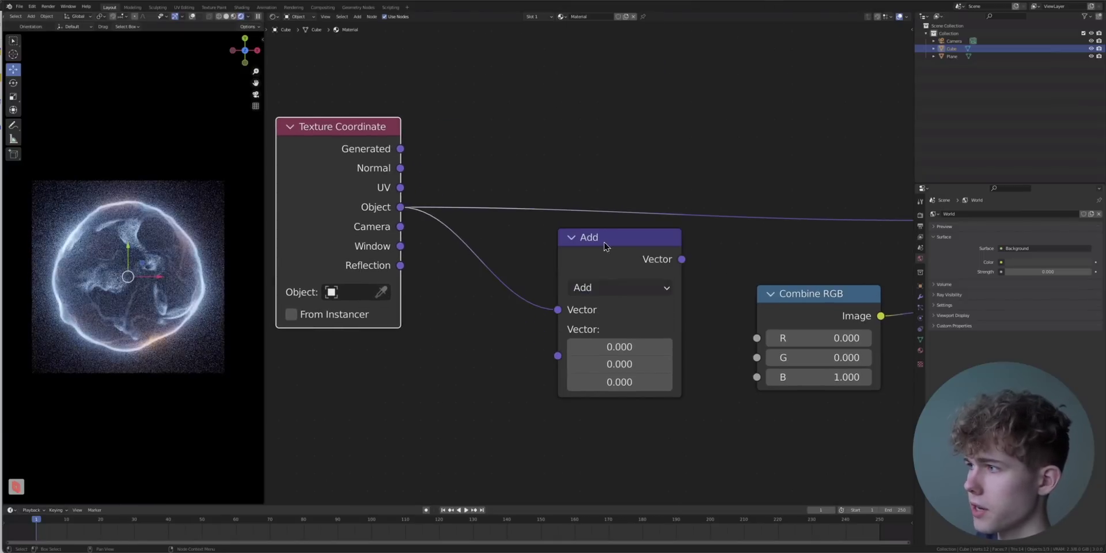
left_click(621, 264, "ctrl+shift")
- Insert a second Vector Math node before the Length node and set its operation to Multiply
key("shift+a")
left_click(555, 197)
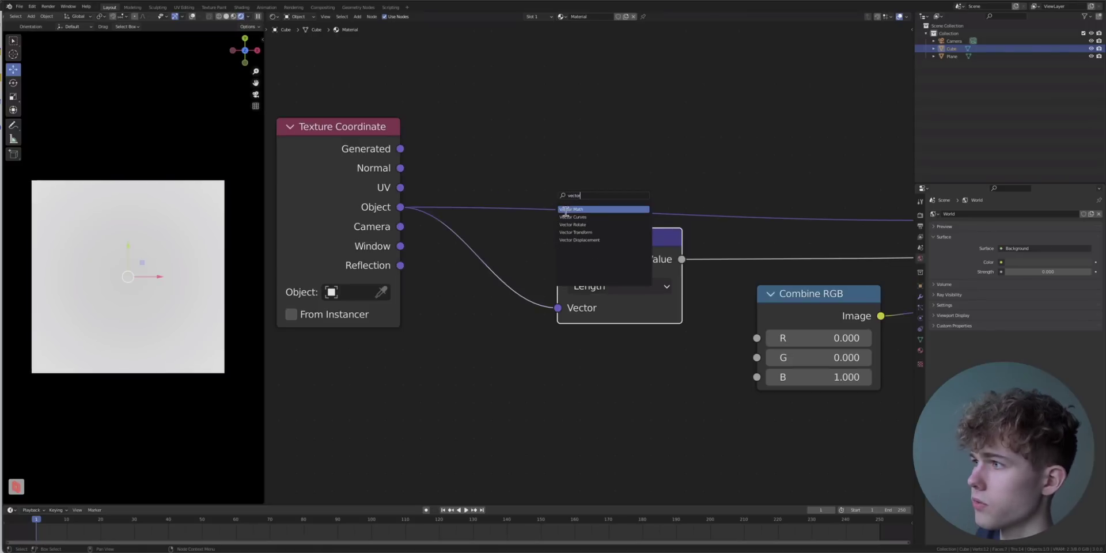
type("vector")
left_click(565, 209)
left_click(443, 259)
left_click(533, 286)
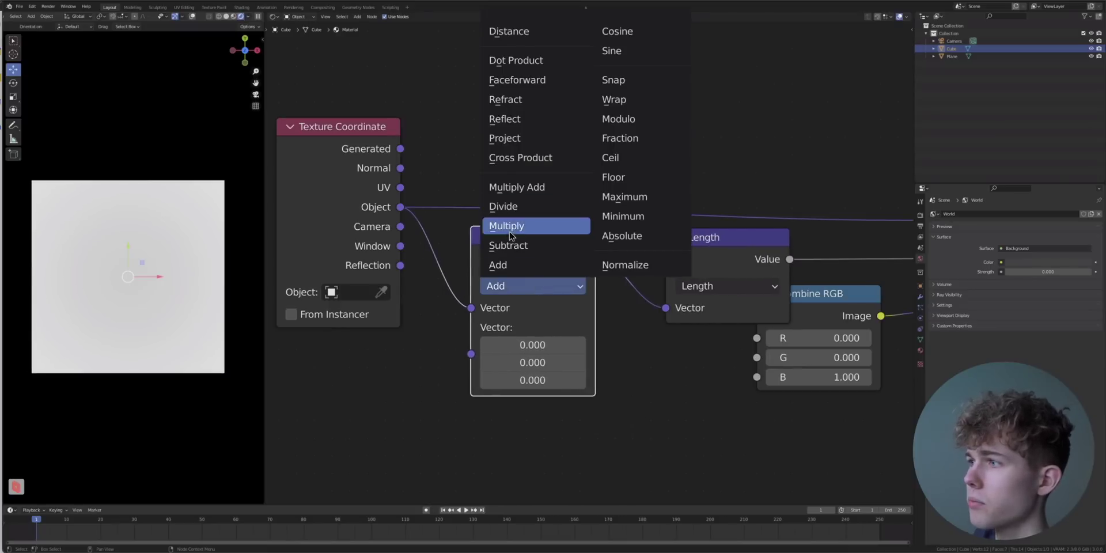
left_click(509, 230)
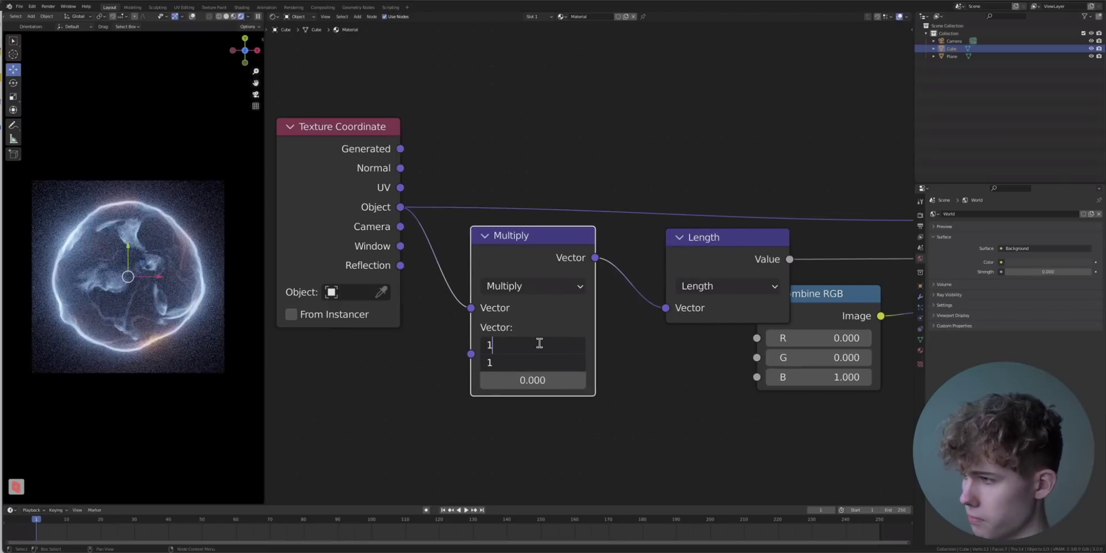
- Set the vector Multiply node's factors to 1, 1 and 0, trying other Z values while inspecting the cube's gradient
key("Return")
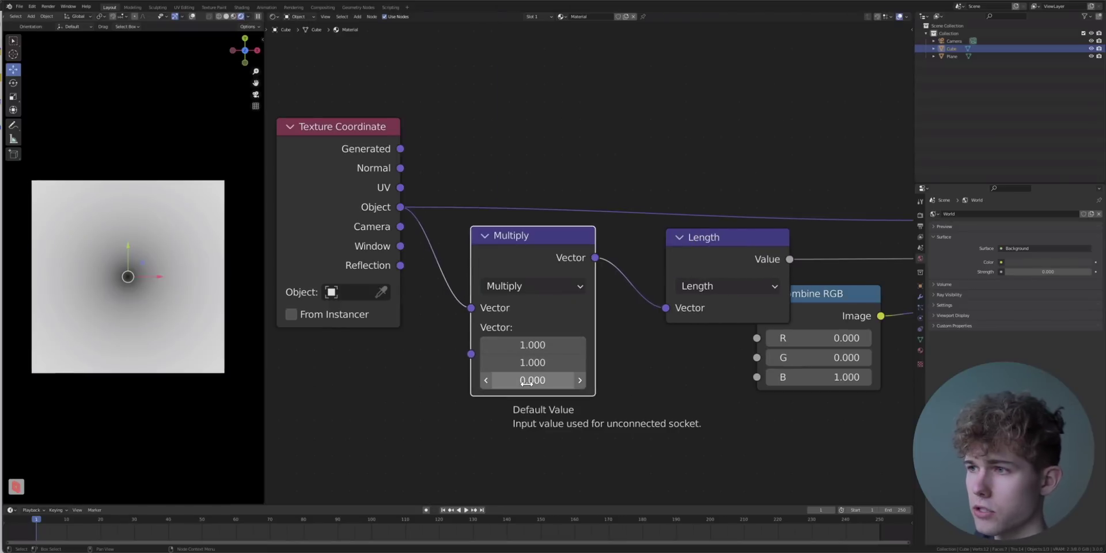
middle_click_drag(105, 378, 130, 324)
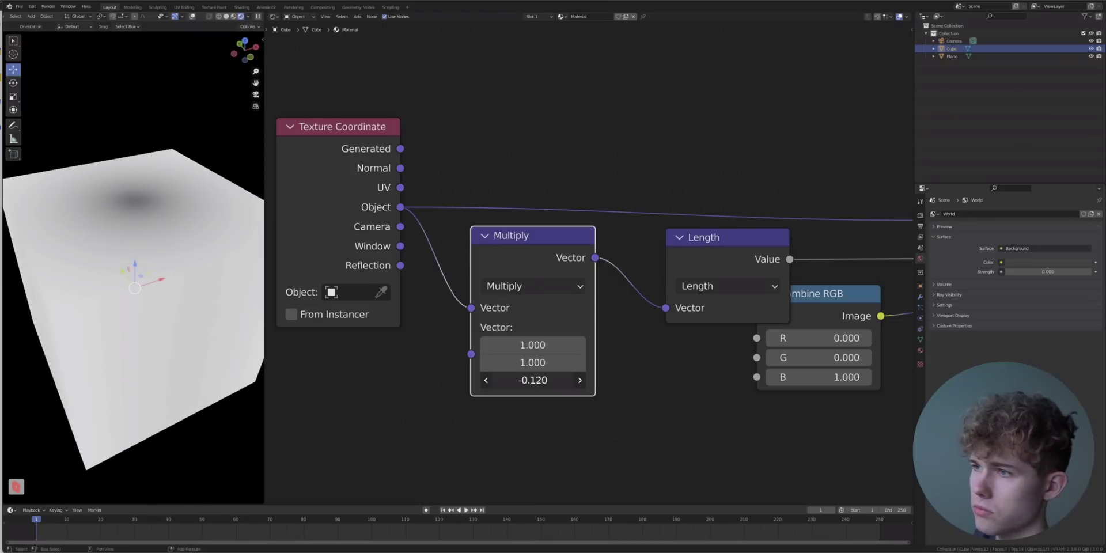
key("Return")
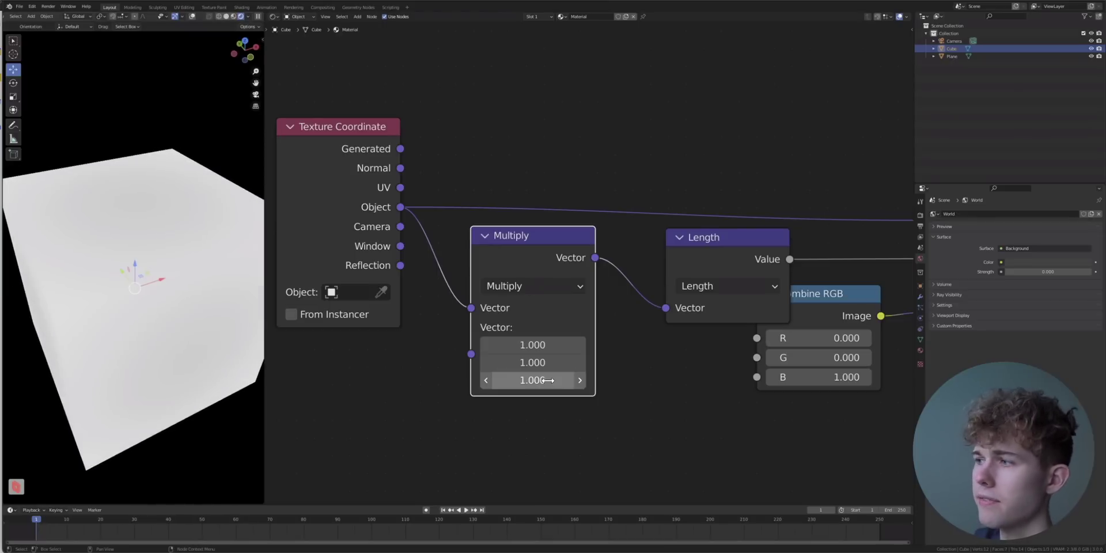
left_click(547, 380)
type("0")
key("Return")
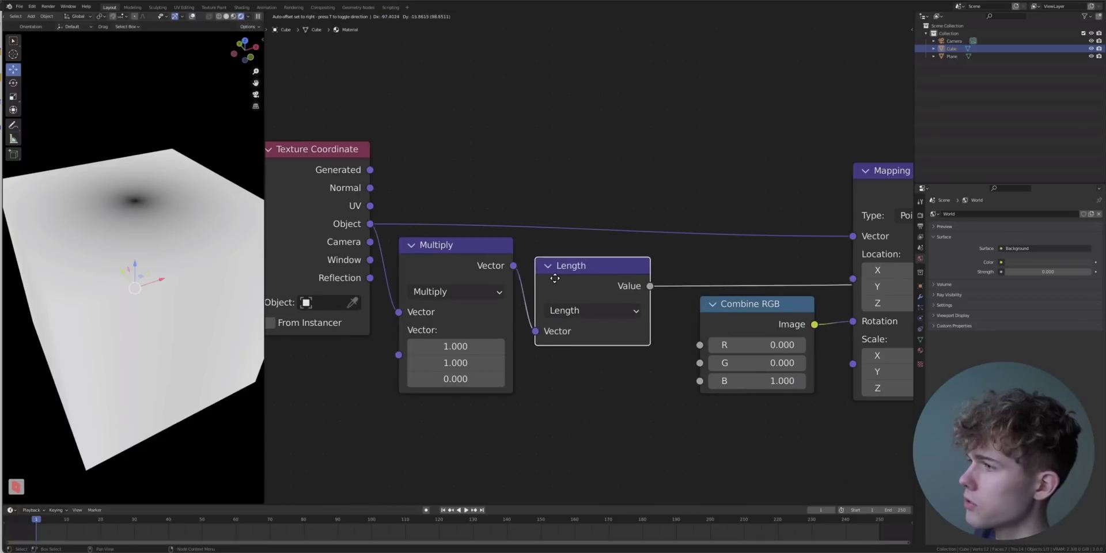
- Connect the Length node's Value output to Combine RGB's B input and reposition both nodes
left_click_drag(648, 287, 640, 295)
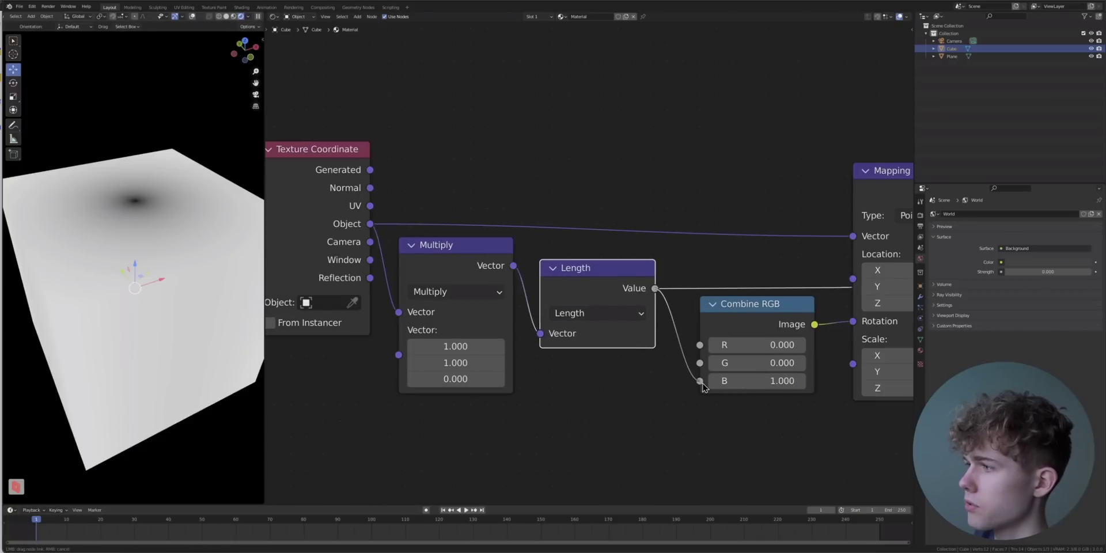
left_click_drag(703, 385, 701, 382)
middle_click_drag(660, 379, 540, 361)
scroll(757, 311, "up", 1)
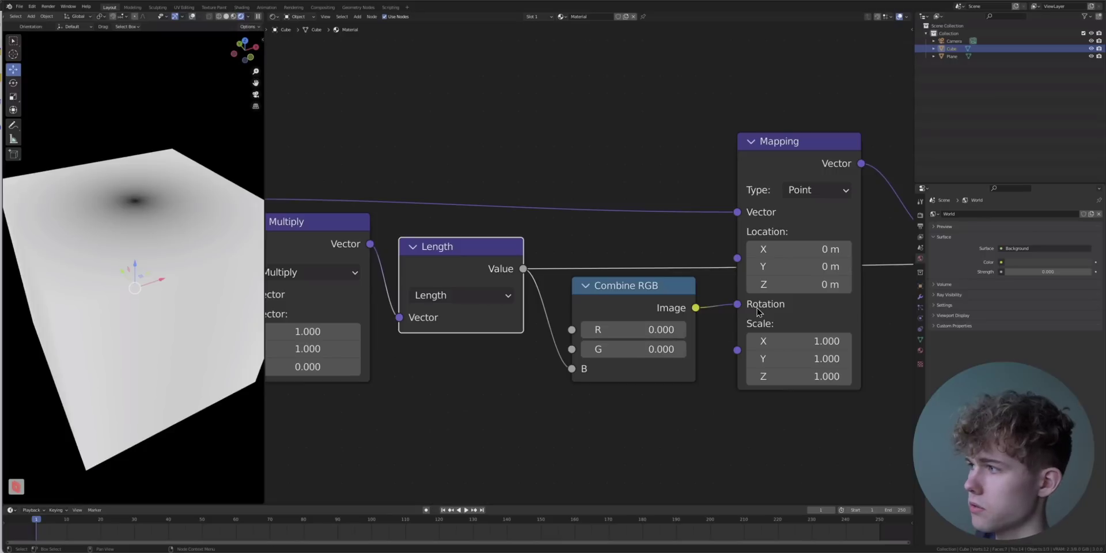
left_click_drag(598, 308, 611, 307)
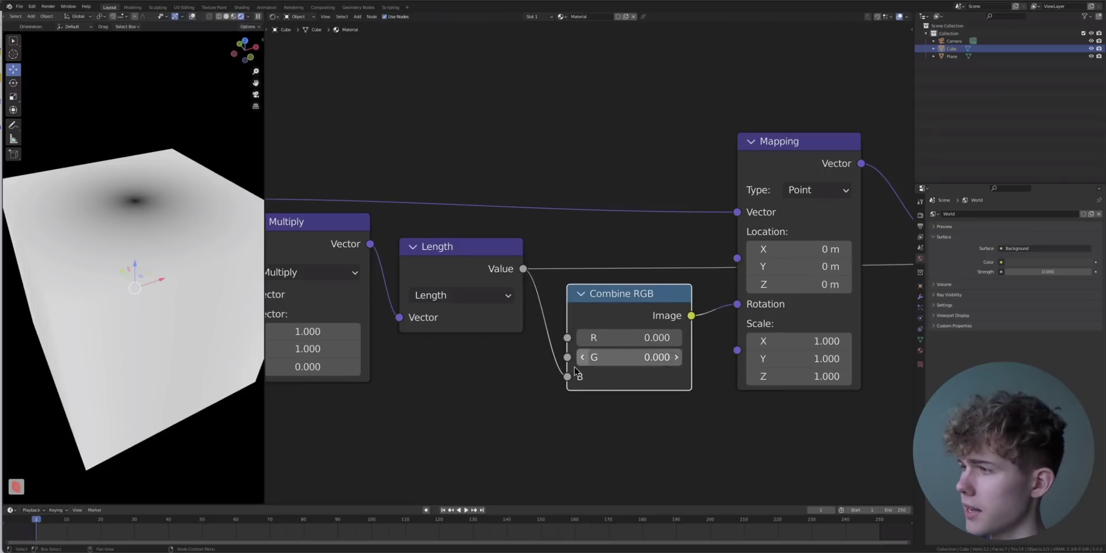
scroll(576, 379, "down", 2)
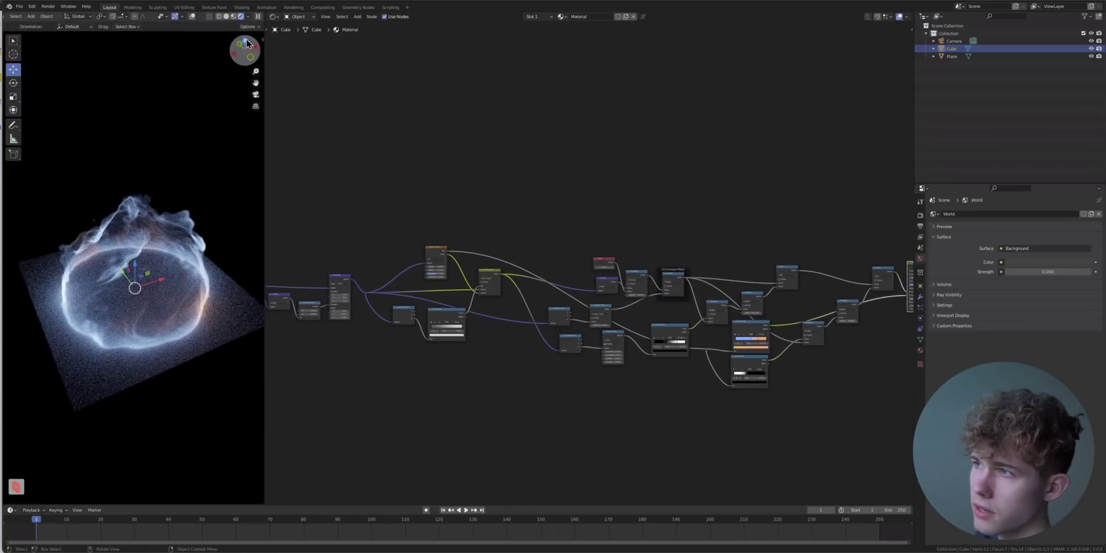
- Show the volume from the top and insert a Math node set to Multiply between the Length and Combine RGB nodes
left_click(247, 44)
scroll(173, 185, "up", 1)
middle_click_drag(360, 326, 621, 309)
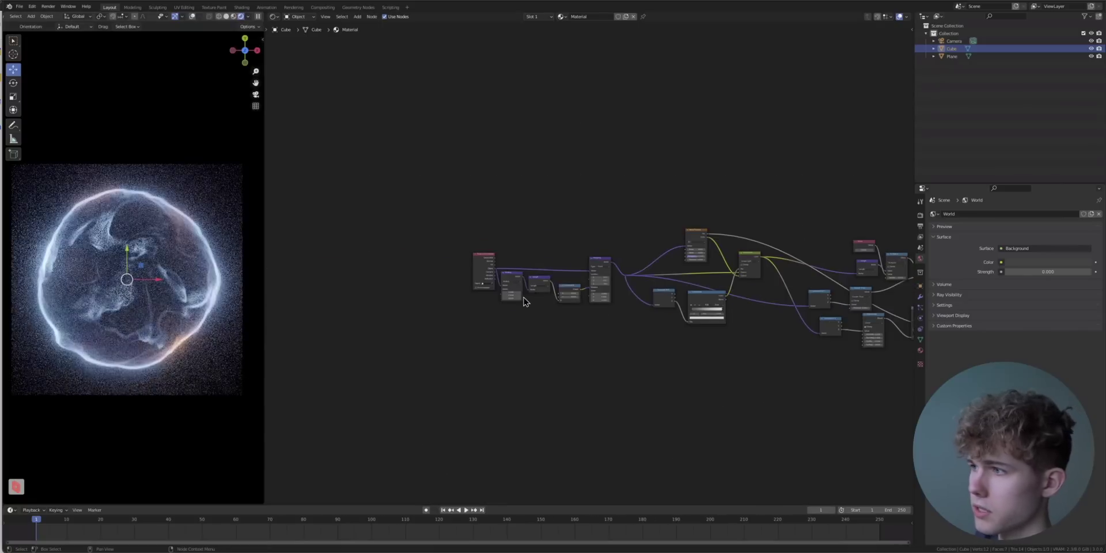
scroll(525, 301, "up", 6)
key("shift+a")
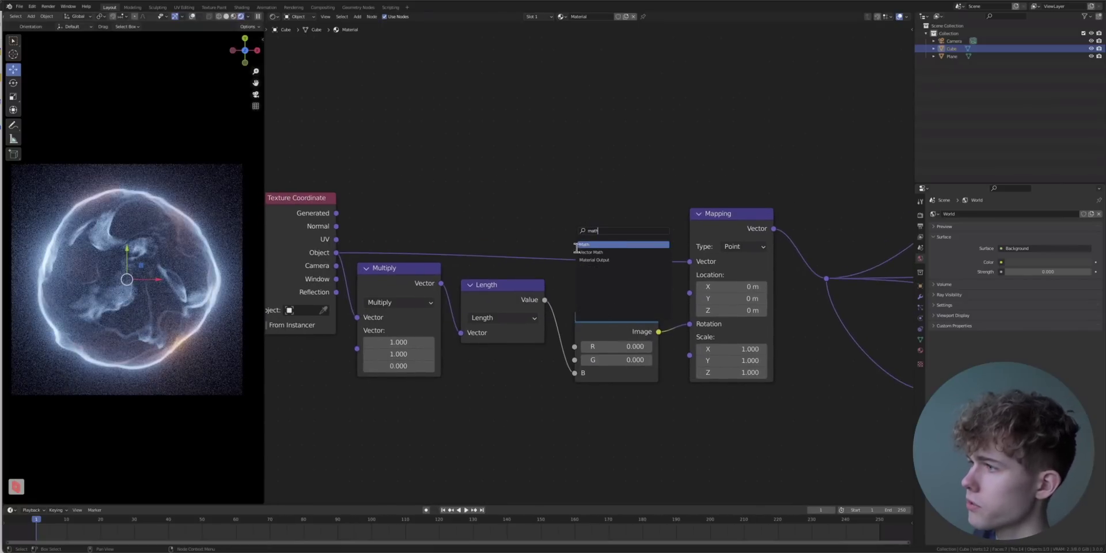
type("math")
left_click(577, 245)
left_click(631, 314)
left_click(633, 340)
left_click(633, 340)
left_click(629, 346)
left_click(632, 401)
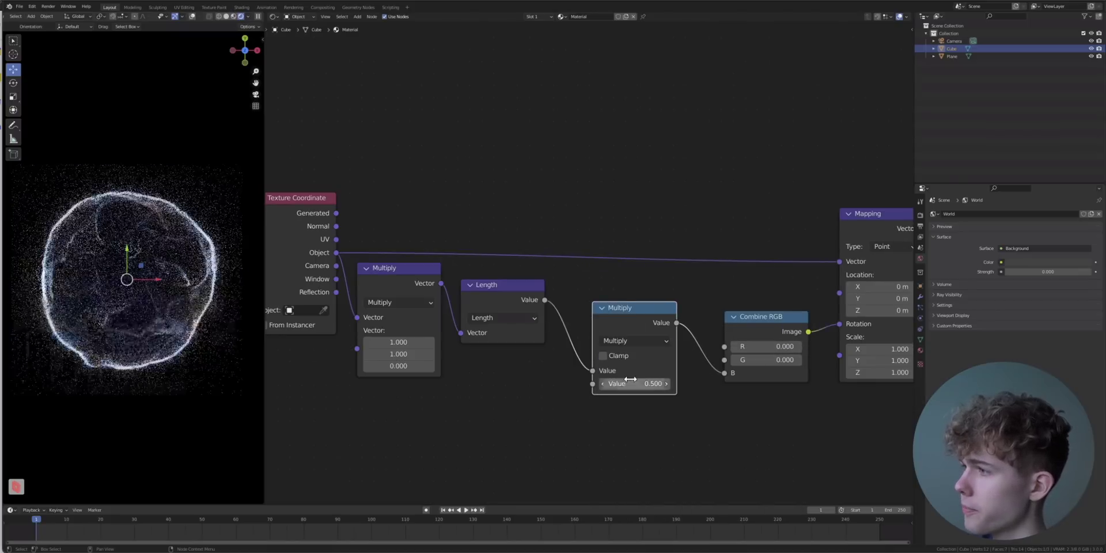
- Set the Math Multiply node's factor to 6.100 and inspect the swirling volume from an angled view
left_click_drag(618, 383, 674, 384)
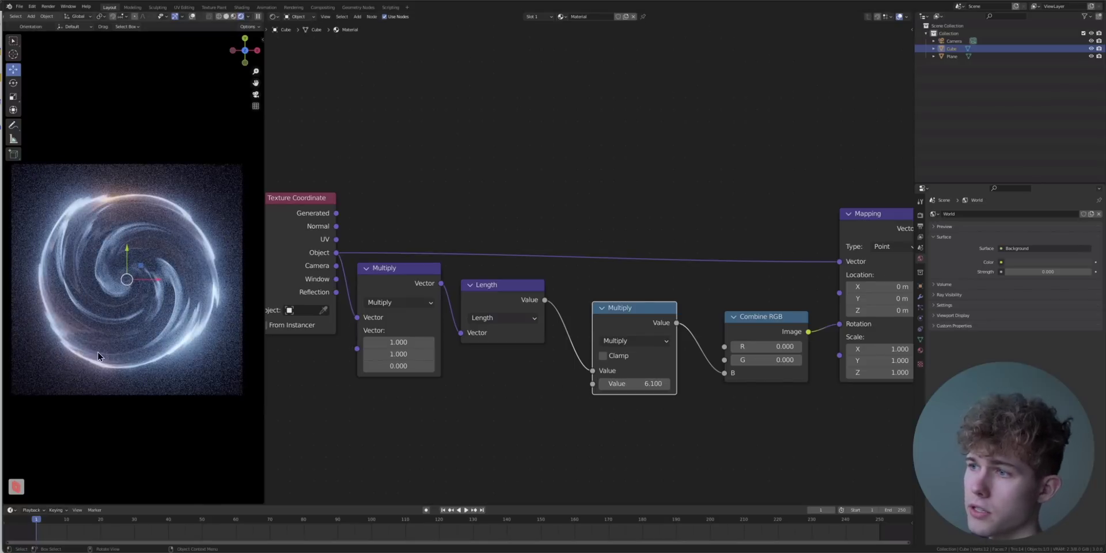
middle_click_drag(124, 346, 153, 295)
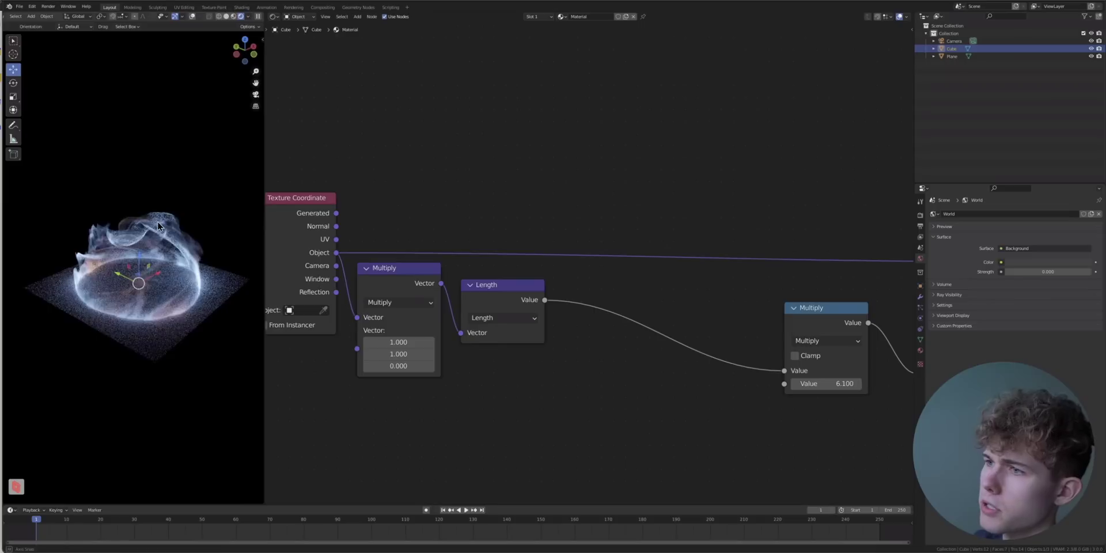
middle_click_drag(167, 271, 173, 262)
- Set the Value node that controls the shockwave's size to 0.890
scroll(800, 371, "down", 10)
middle_click_drag(853, 308, 570, 306)
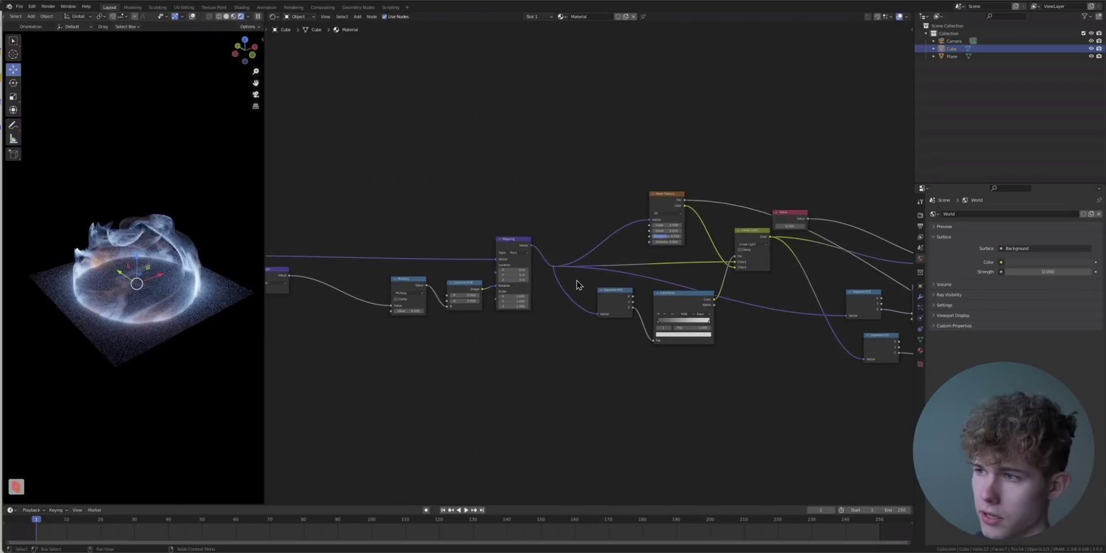
middle_click_drag(727, 264, 510, 311)
scroll(512, 303, "up", 6)
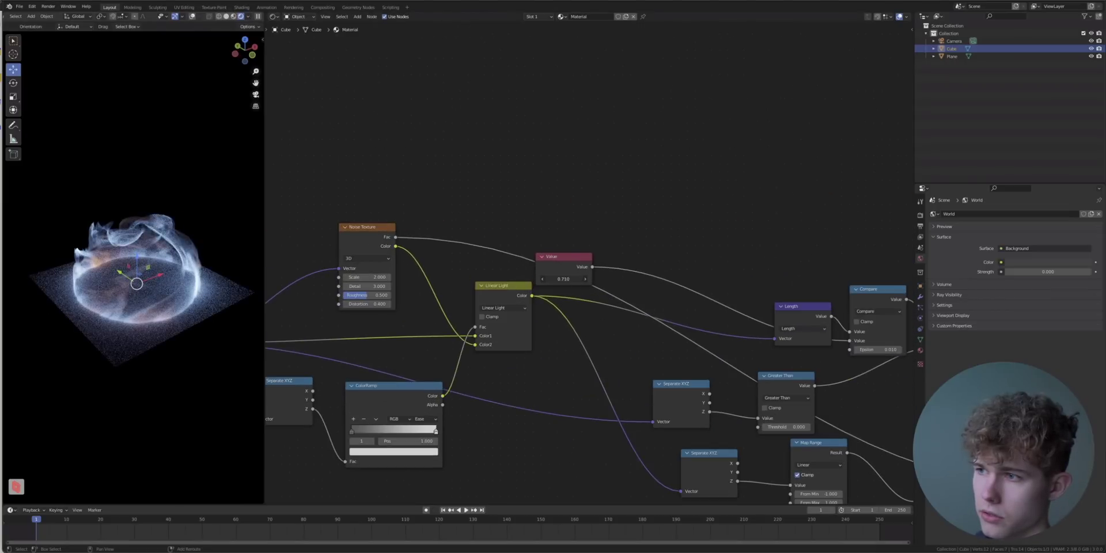
left_click_drag(563, 278, 553, 279)
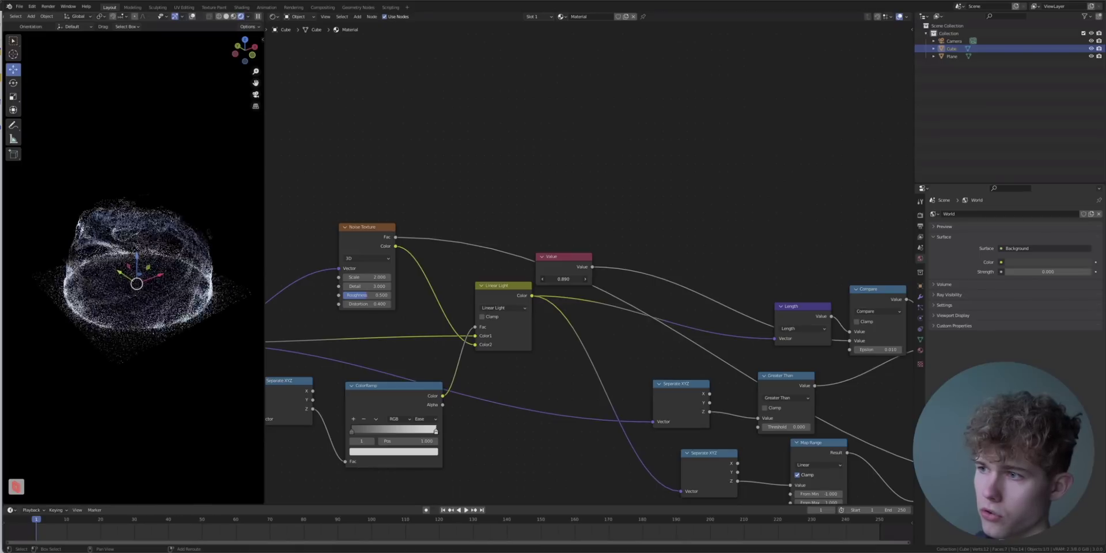
mouse_move(563, 279)
left_mouse_down()
mouse_move(575, 279)
mouse_move(551, 279)
left_mouse_up()
- Move the Material Output and Principled Volume nodes away from the final Add node to make room between them
scroll(654, 318, "down", 5)
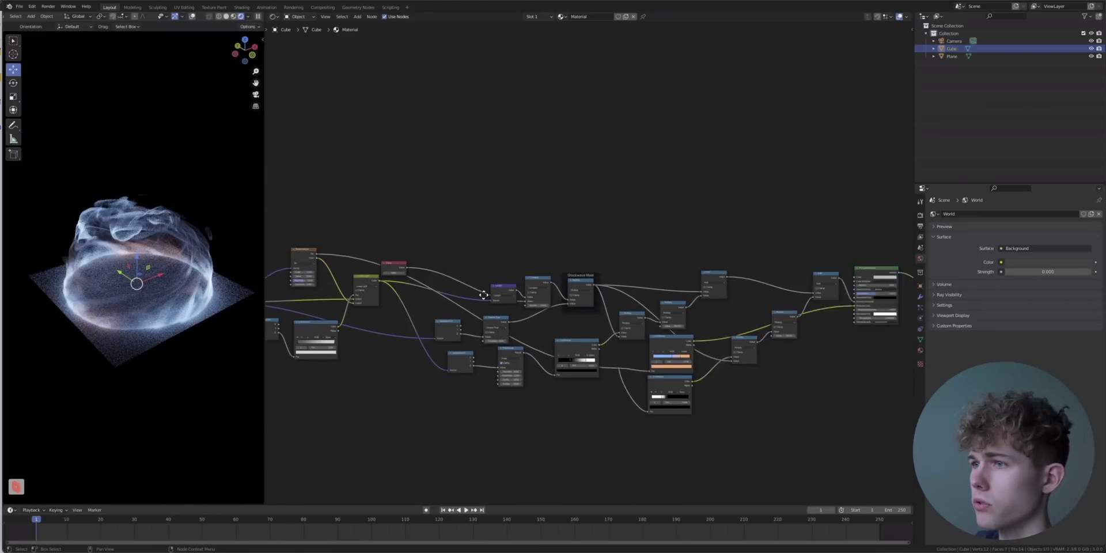
scroll(559, 312, "up", 6)
middle_click_drag(648, 313, 385, 188)
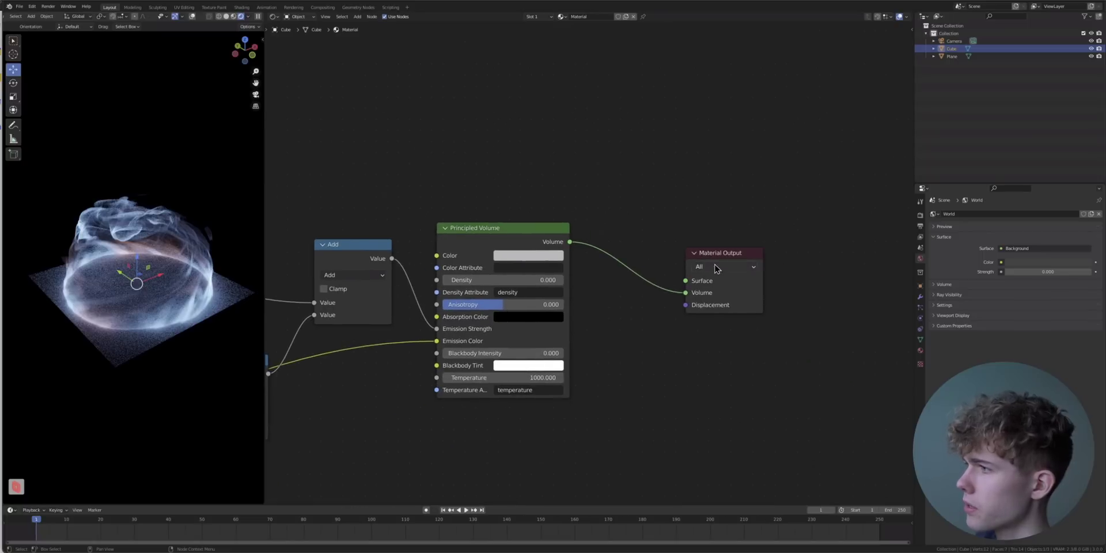
left_click_drag(715, 249, 833, 244)
left_click_drag(507, 231, 774, 224)
- Insert a Math node set to Multiply between the final Add node and Emission Strength, and try different factors
key("shift+a")
key("s")
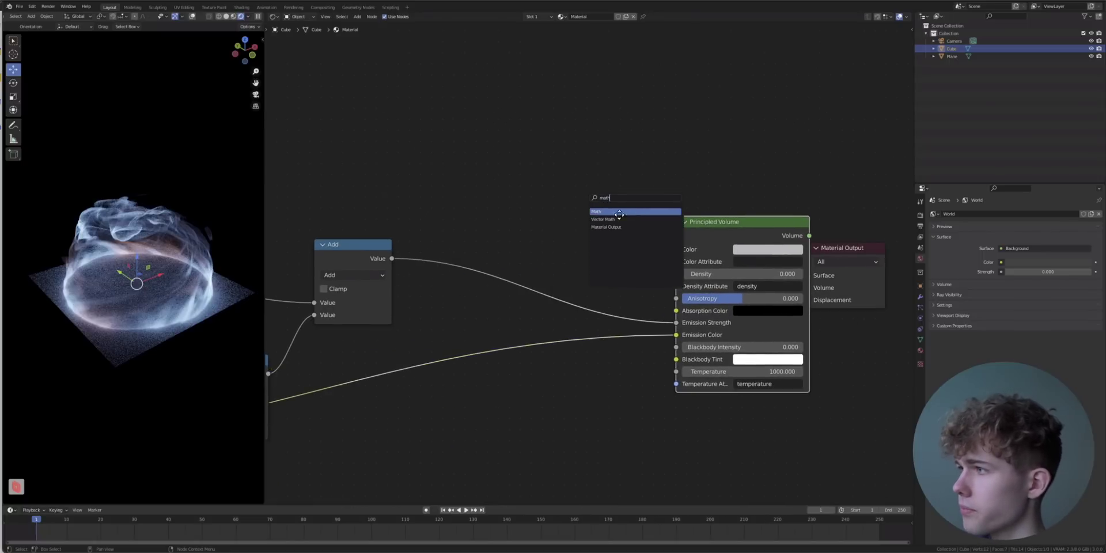
left_click(620, 215)
left_click(535, 233)
left_click(545, 255)
left_click(535, 310)
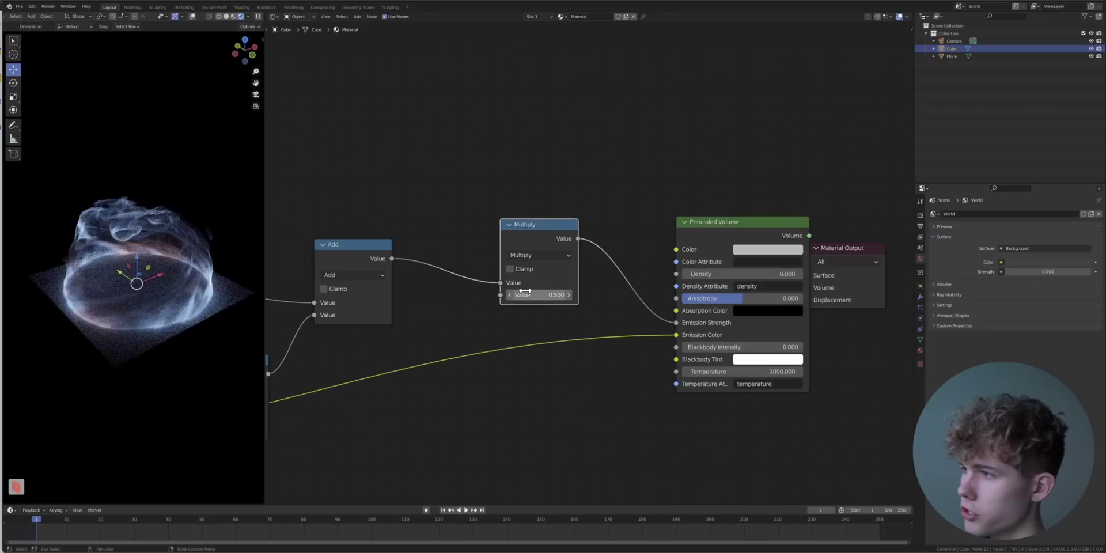
left_click_drag(526, 295, 450, 295)
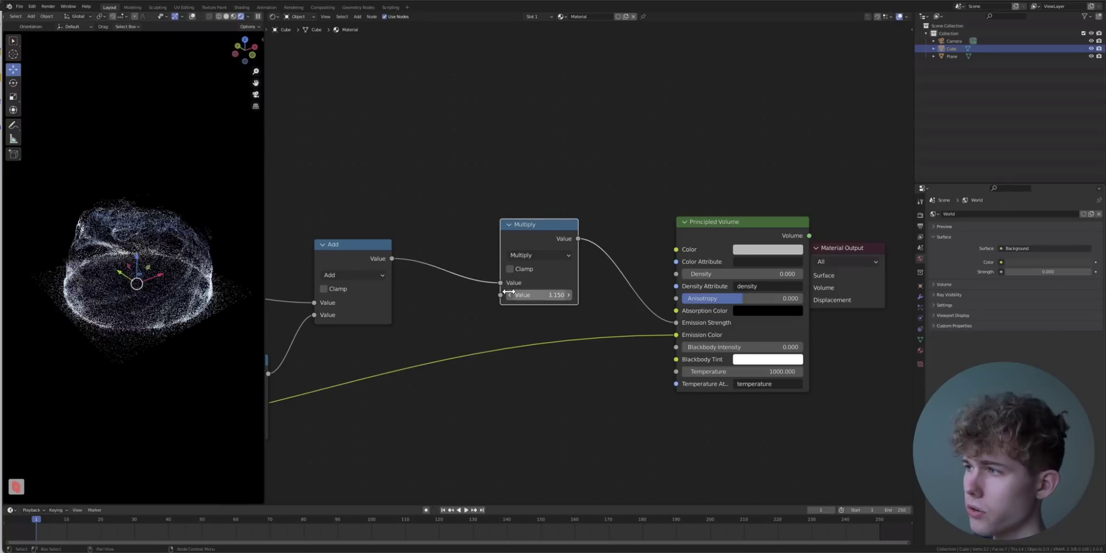
- Connect the Value output of the Length node before Compare to the second input of the final Multiply node
scroll(307, 264, "down", 6)
middle_click_drag(325, 322, 427, 321)
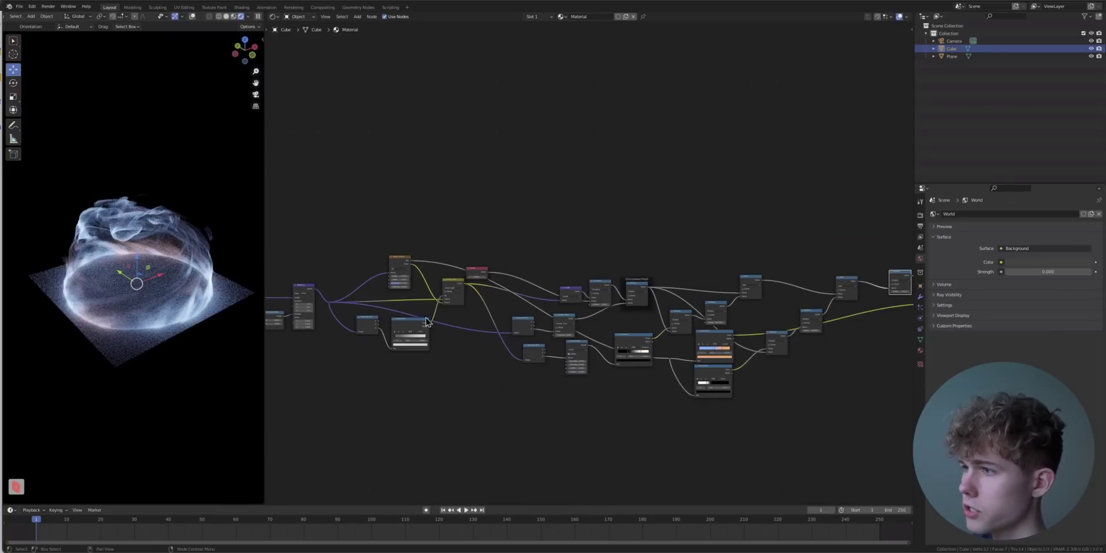
scroll(457, 314, "up", 3)
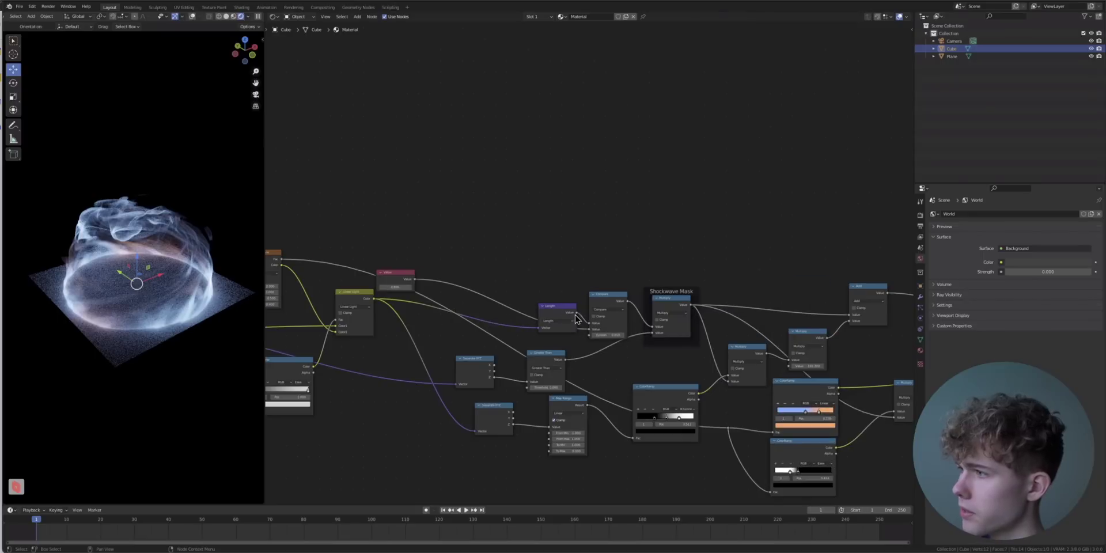
scroll(539, 330, "up", 4)
left_click_drag(510, 354, 480, 337)
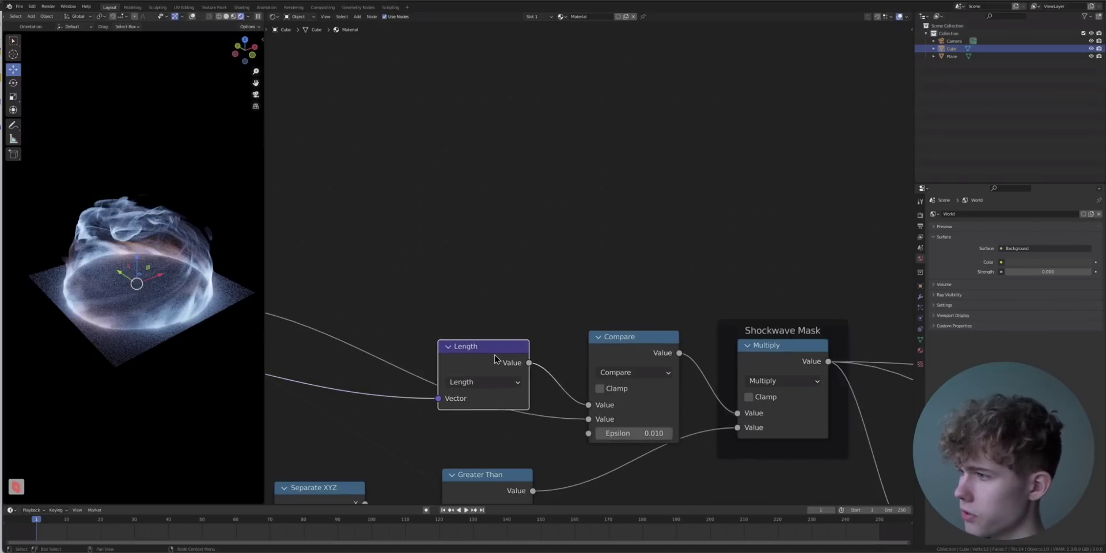
scroll(381, 301, "down", 4)
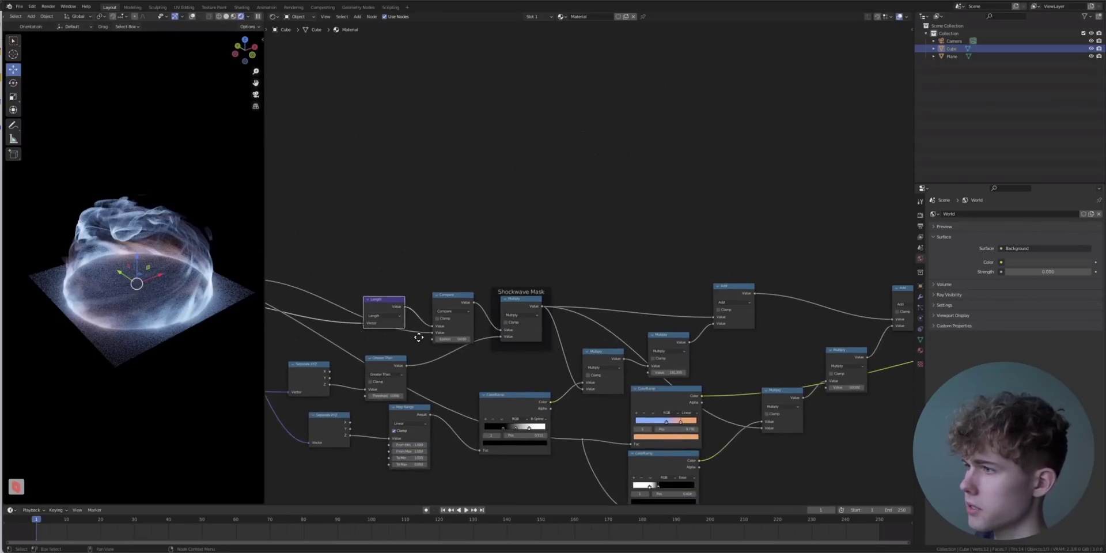
left_click_drag(400, 309, 785, 319)
middle_click_drag(678, 337, 620, 337)
scroll(642, 305, "up", 8)
middle_click_drag(686, 308, 477, 320)
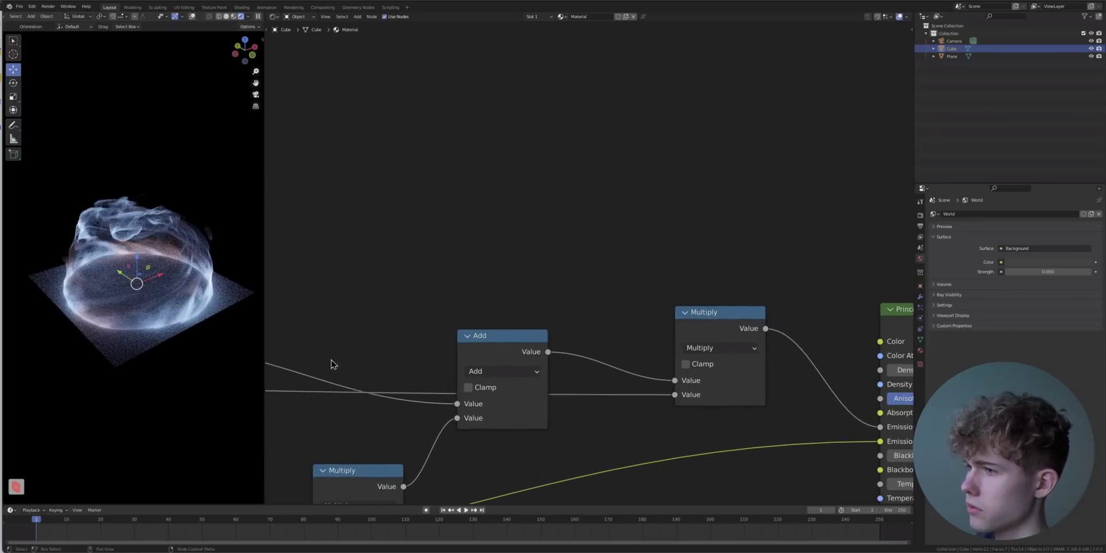
- Move the shockwave-size Value node to the area above the final Multiply and Principled Volume nodes
scroll(421, 364, "down", 6)
middle_click_drag(422, 342, 465, 319)
left_click_drag(375, 331, 878, 292)
scroll(591, 271, "up", 8)
middle_click_drag(867, 319, 459, 272)
middle_click_drag(766, 326, 535, 261)
scroll(536, 261, "up", 3)
scroll(587, 259, "up", 1)
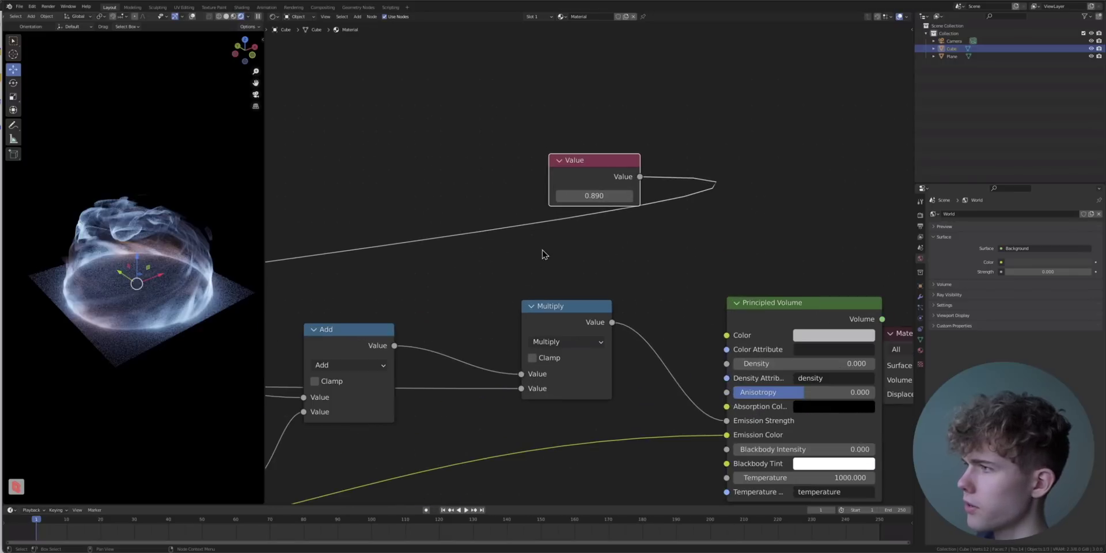
- Shrink the shockwave by lowering the Value node to 0.190, and view it close up from the front
left_click_drag(594, 196, 566, 196)
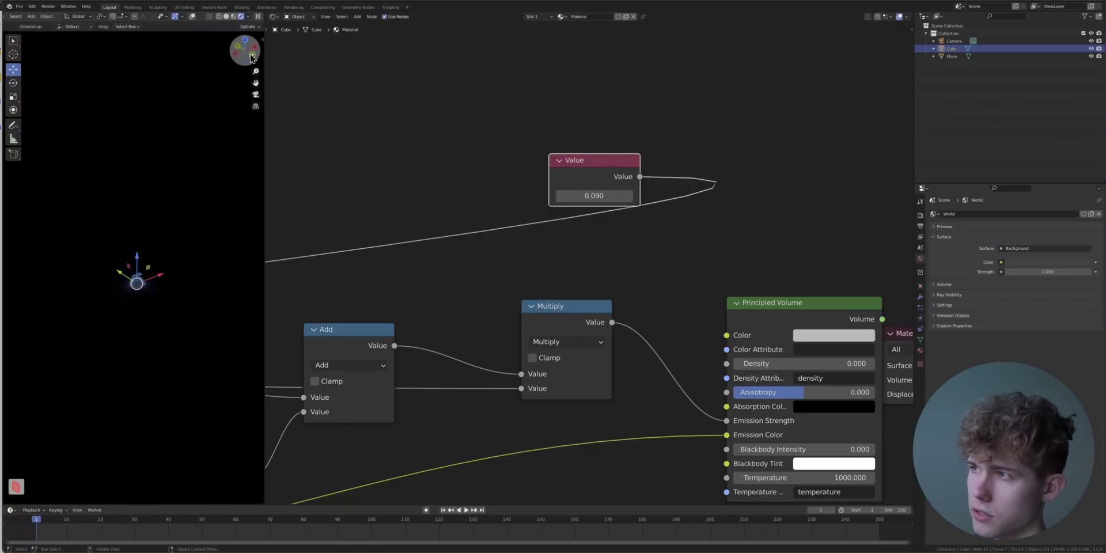
scroll(132, 309, "up", 10)
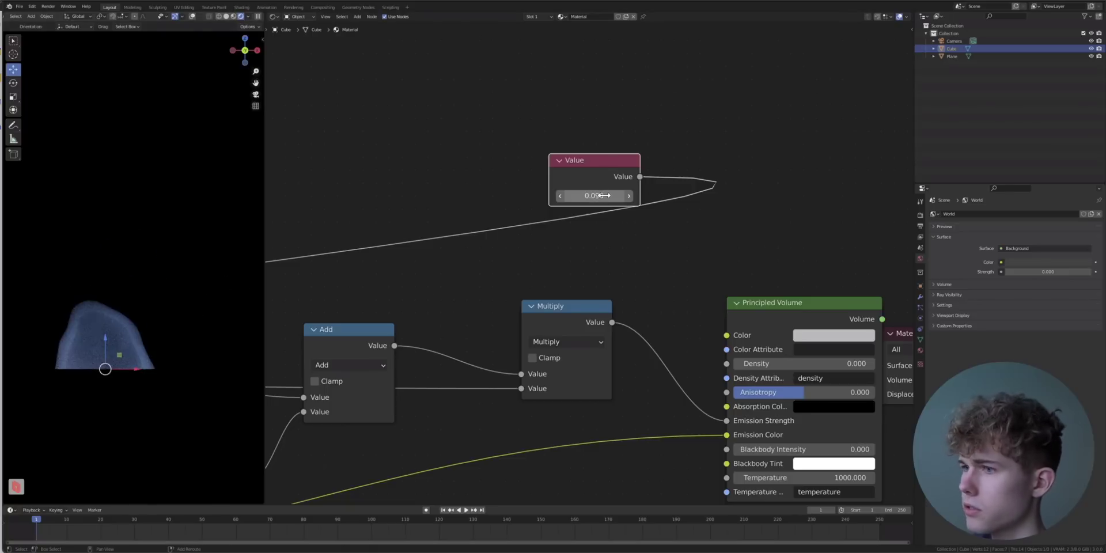
left_click_drag(594, 196, 611, 196, "shift")
- Insert a Map Range node between the Length and final Multiply nodes and place it above the Add node
key("shift+a")
left_click(465, 178)
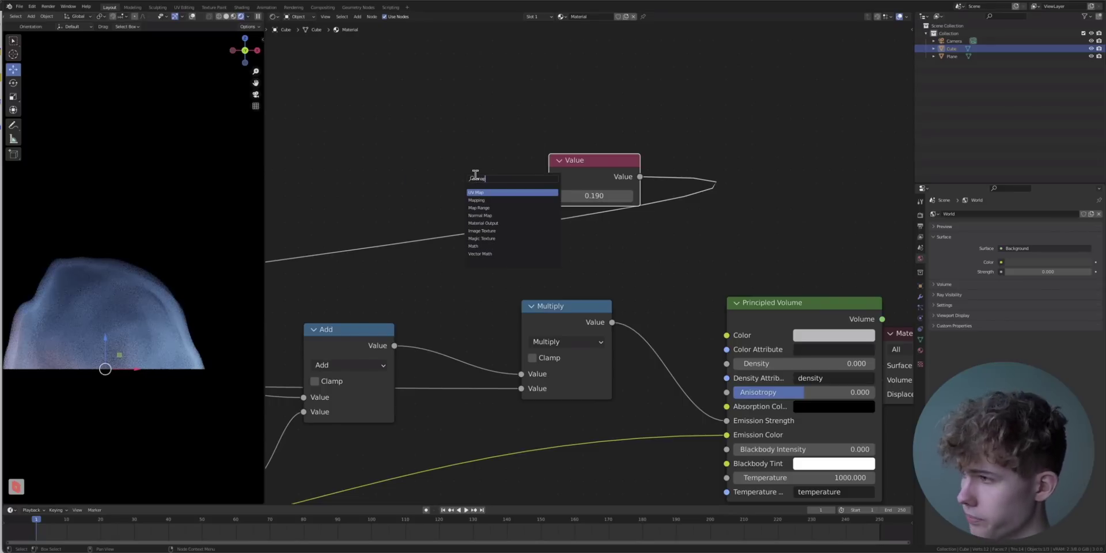
left_click(482, 208)
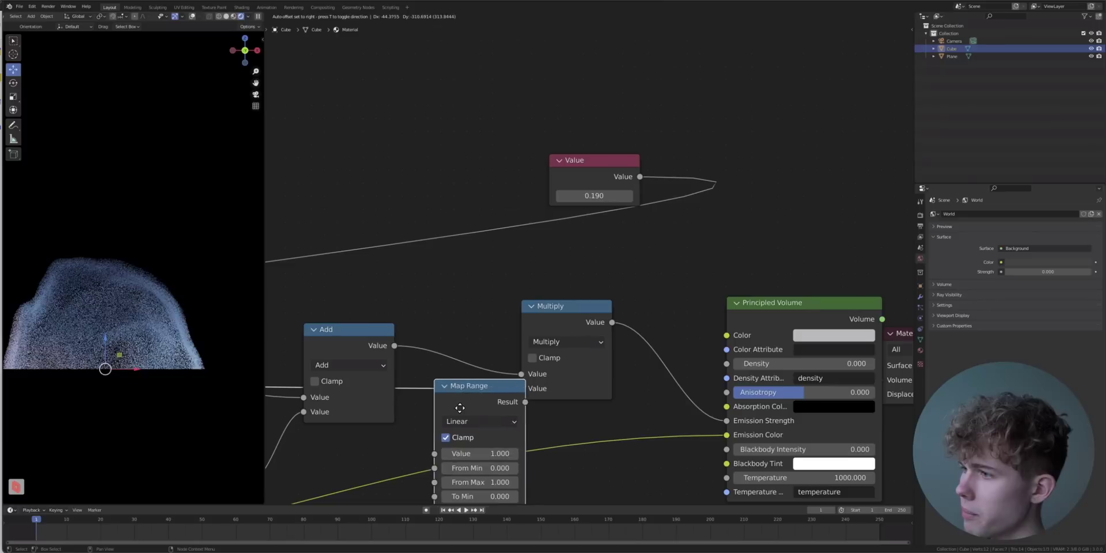
left_click(427, 352)
left_click_drag(426, 446, 373, 192)
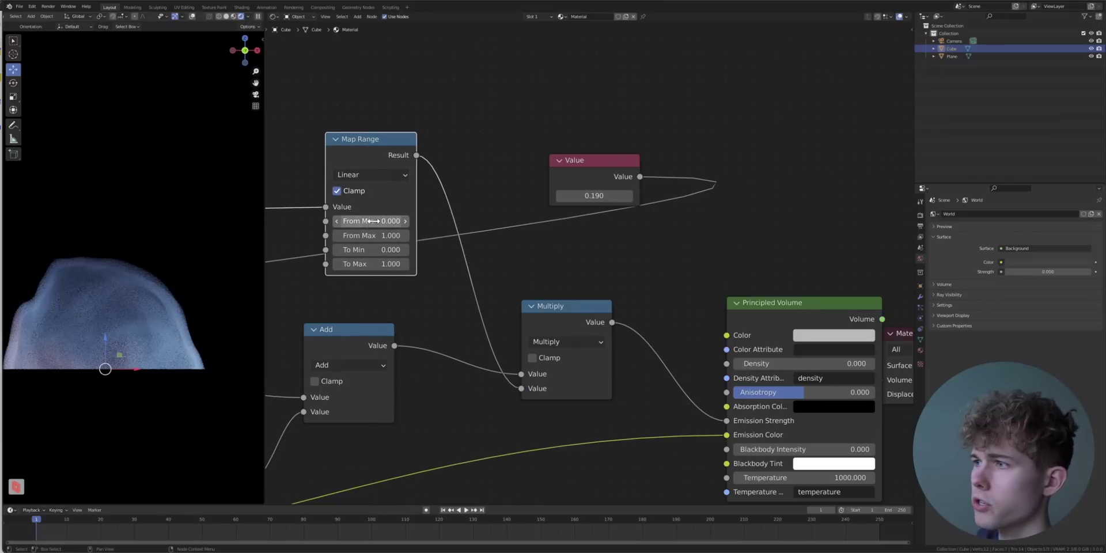
- Show the viewport overlays and measure the distance from the cube's centre to its side edge
scroll(148, 79, "down", 5)
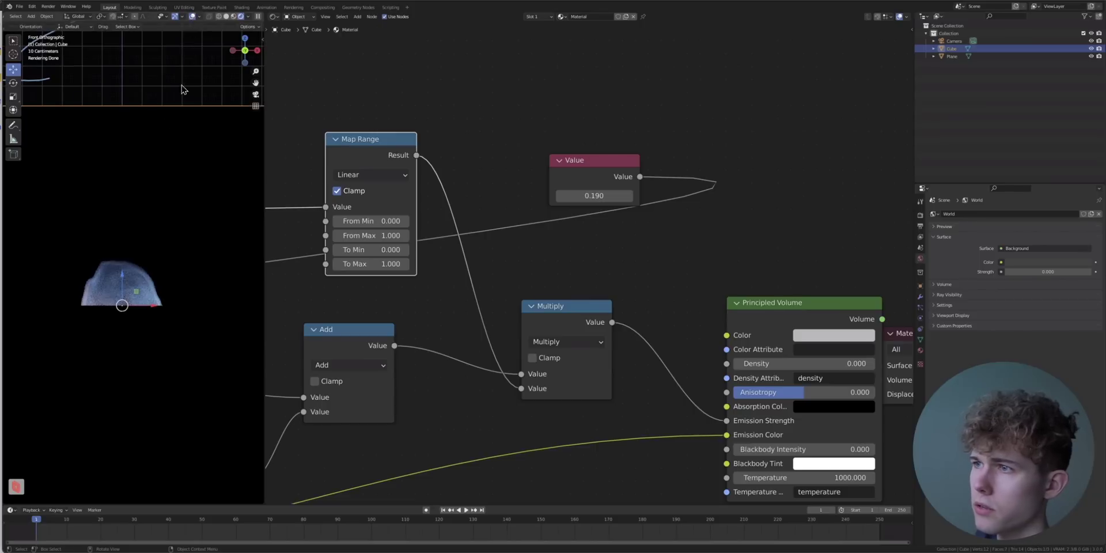
scroll(162, 268, "down", 5)
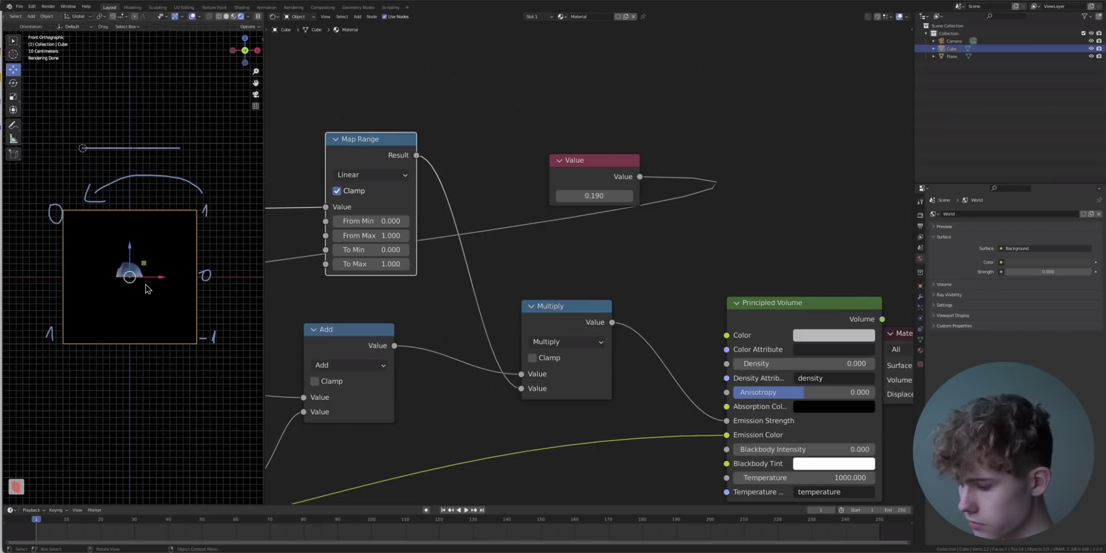
left_click(13, 140)
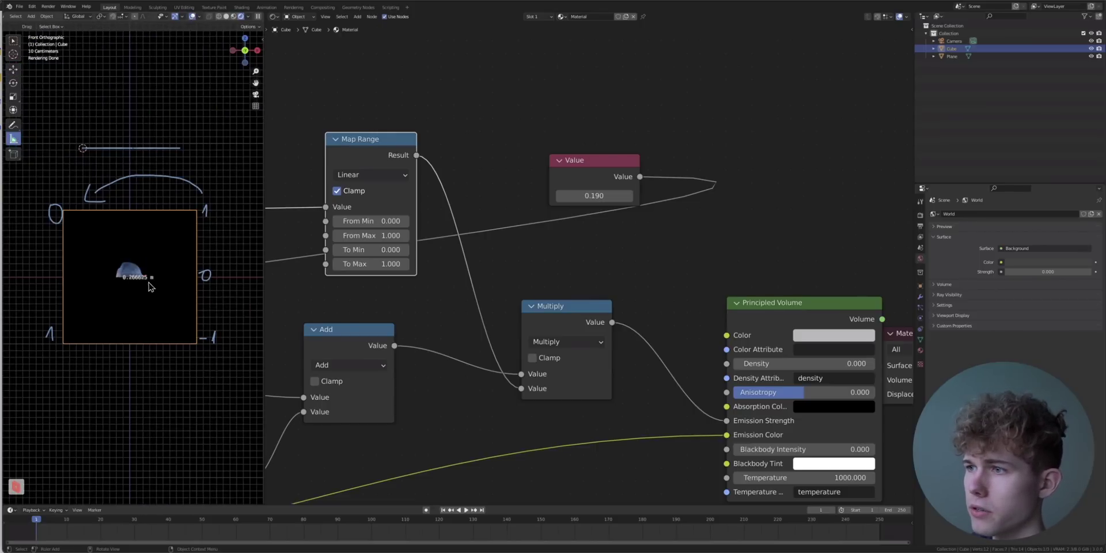
left_click_drag(152, 277, 196, 277)
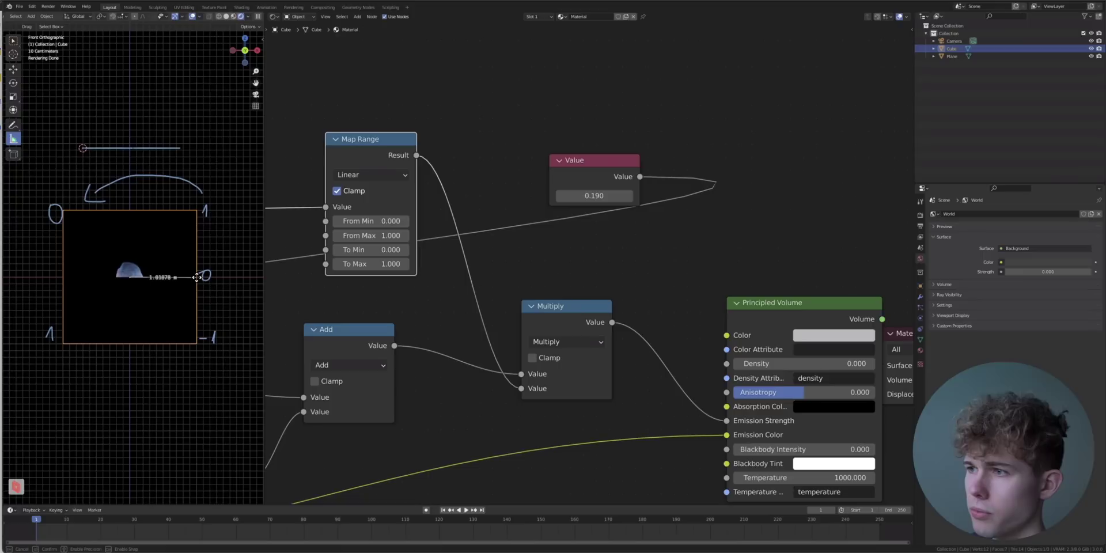
- Invert the Map Range output by setting To Min to 1 and To Max to 0
left_click(372, 249)
type("1")
key("Return")
left_click(368, 260)
type("0")
key("Return")
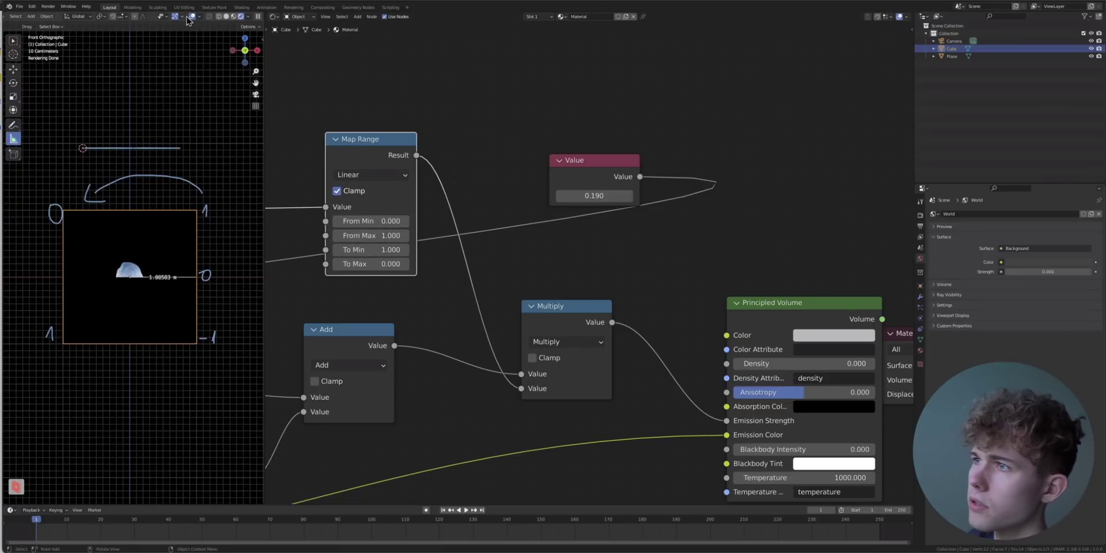
- Hide the viewport overlays, view the volume at an angle and increase the Value node to check the fading
left_click(192, 16)
middle_click_drag(143, 232, 154, 279)
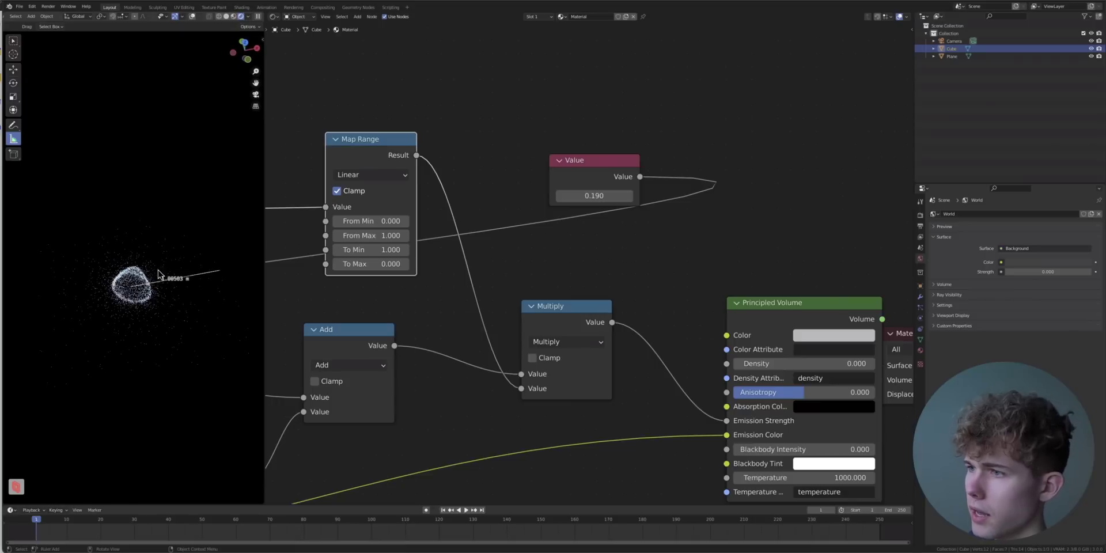
left_click_drag(600, 194, 668, 194)
left_click_drag(594, 195, 582, 195, "shift")
- Insert a ColorRamp between the Map Range and final Multiply nodes and move its white stop to position 0.368
key("shift+a")
left_click(446, 136)
type("col")
left_click(479, 150)
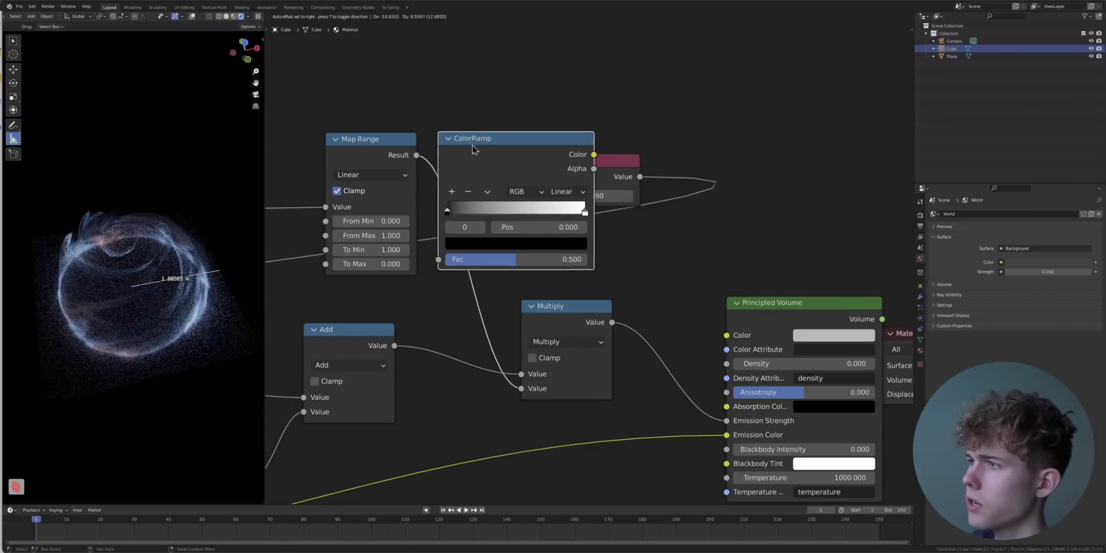
left_click(530, 181)
left_click_drag(479, 211, 455, 207)
left_click_drag(612, 212, 524, 213)
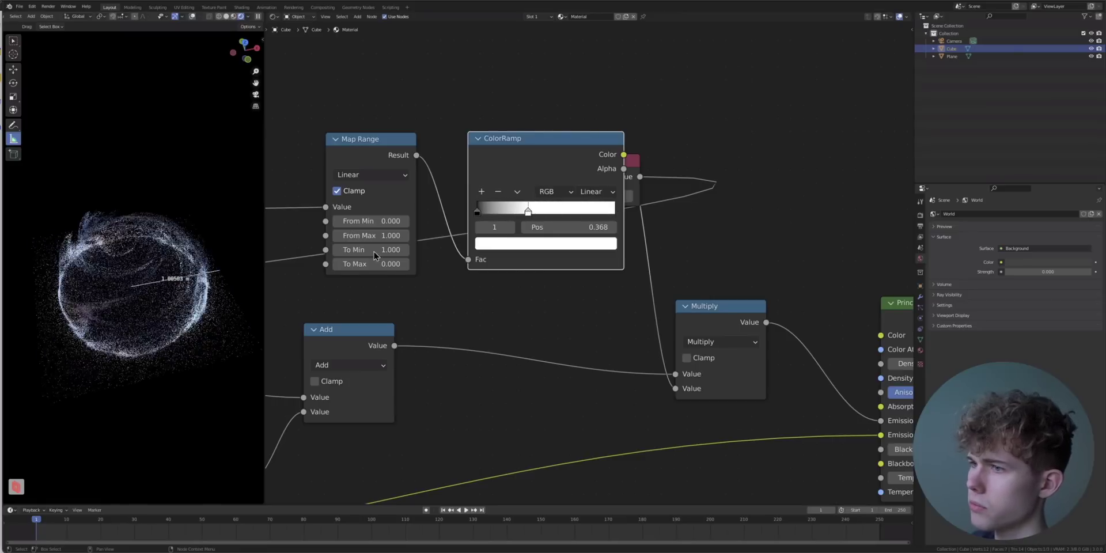
- Move the ColorRamp node clear of the Value node and set the Value node to 0.880
left_click_drag(565, 170, 508, 76)
left_click_drag(594, 196, 611, 196, "shift")
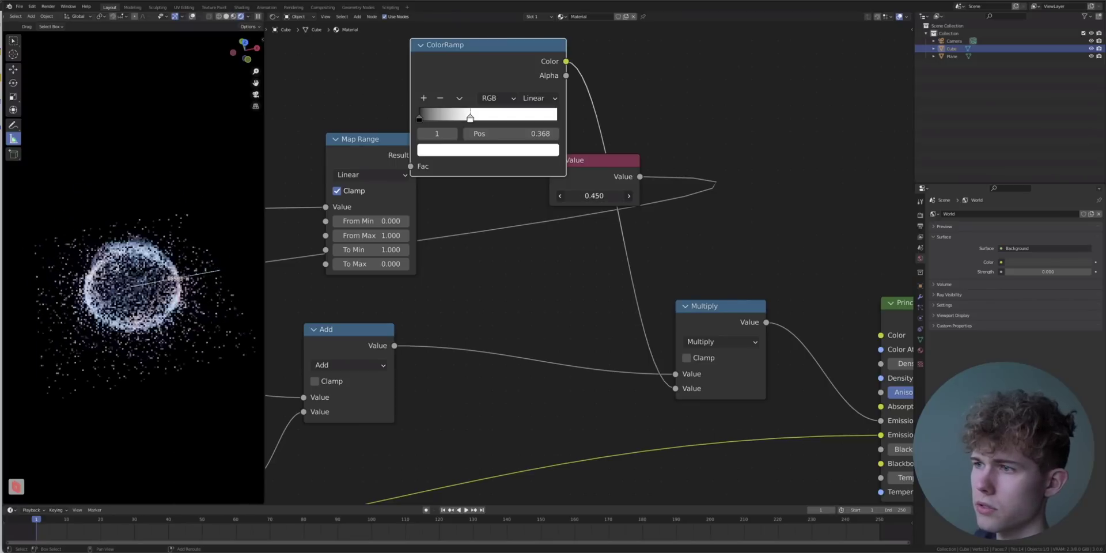
left_click_drag(610, 196, 617, 196, "shift")
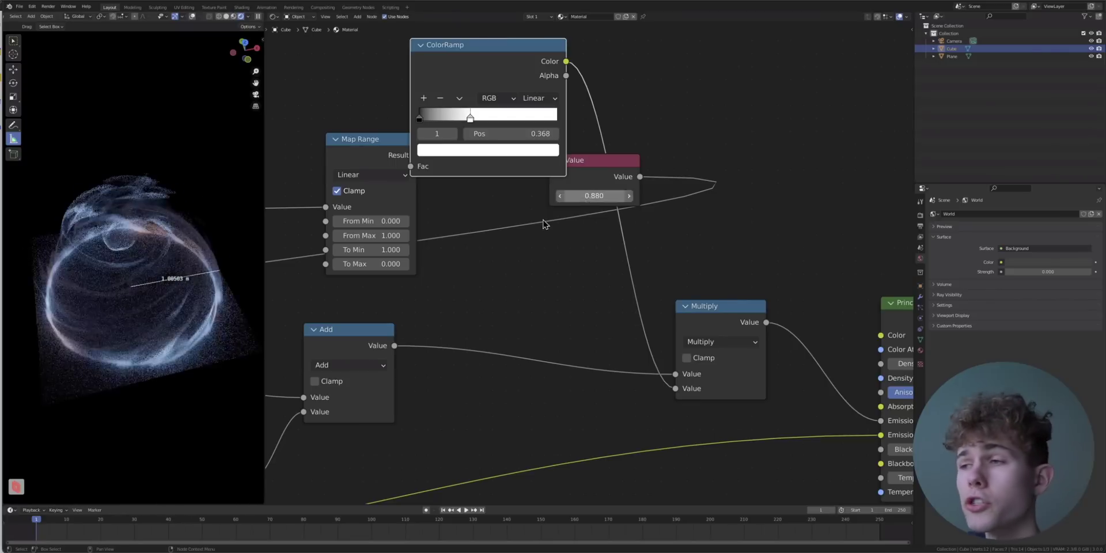